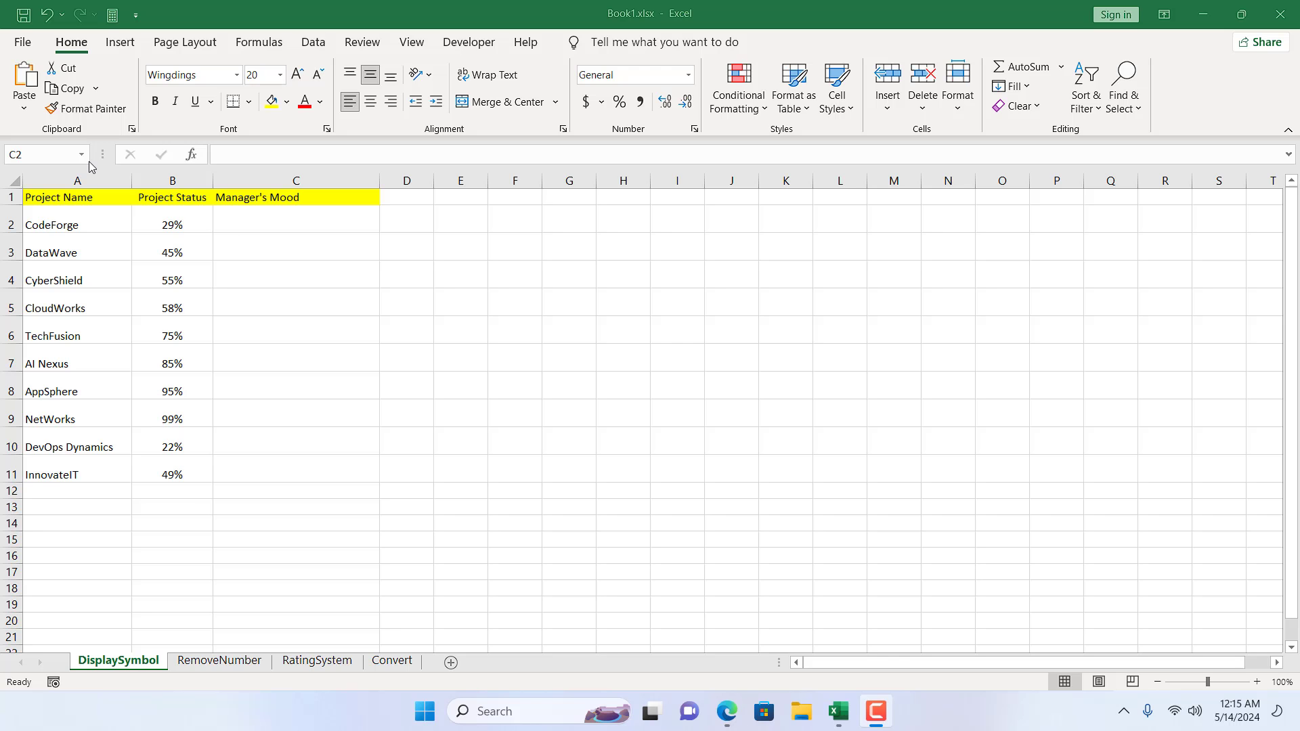
Select the Project Name, Project Status and Manager's Mood columns, then the mood cells C2:C11
click(83, 180)
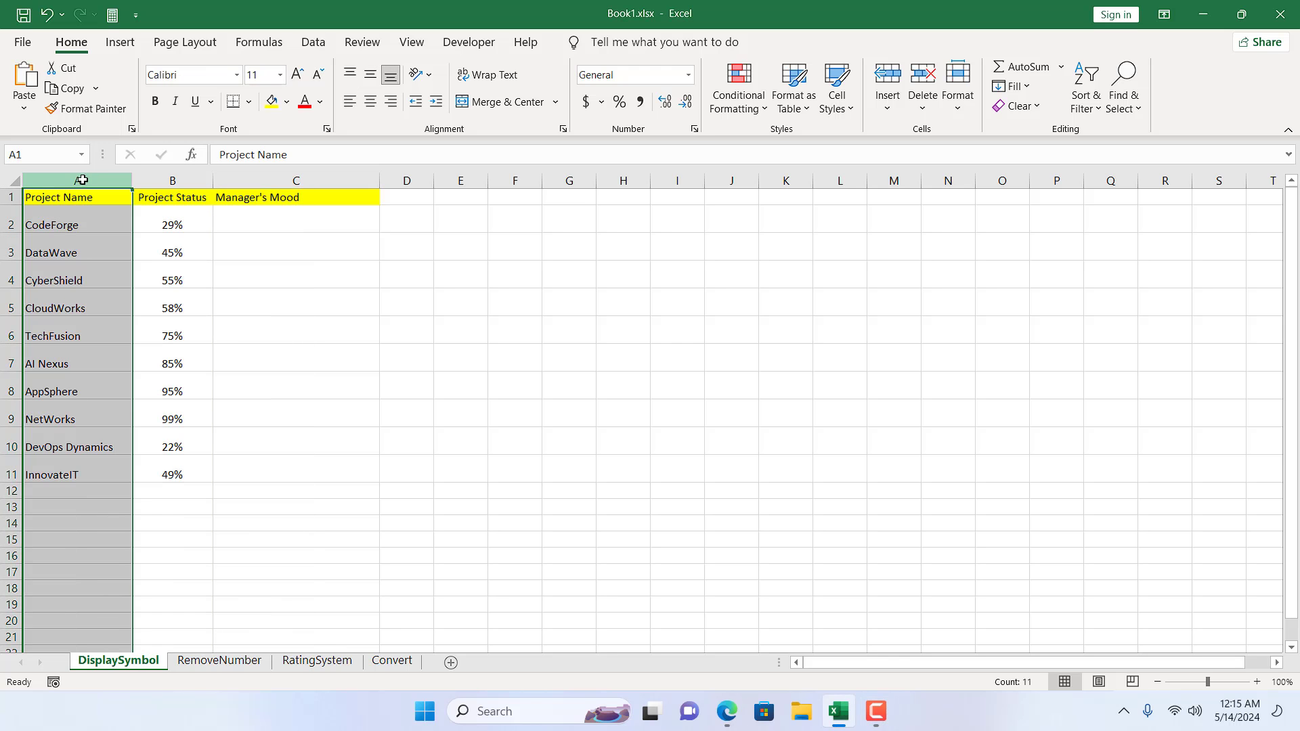
click(170, 177)
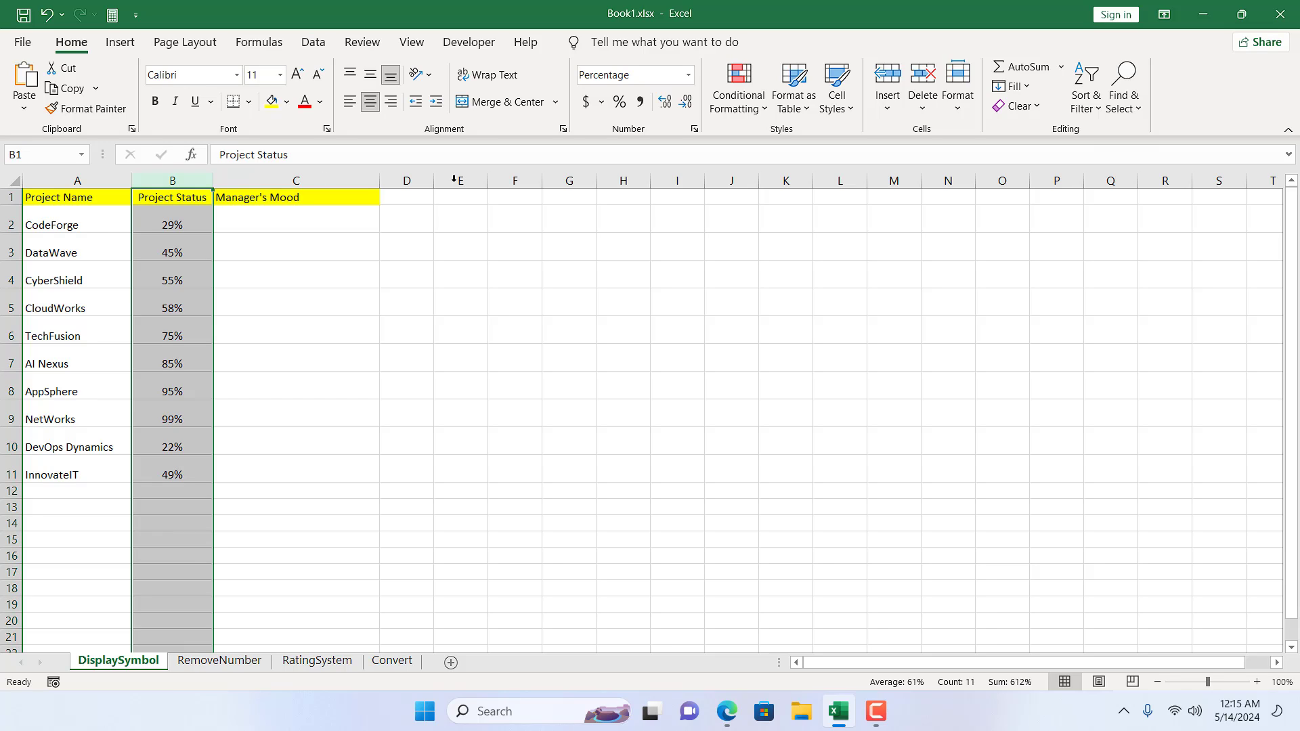
click(332, 179)
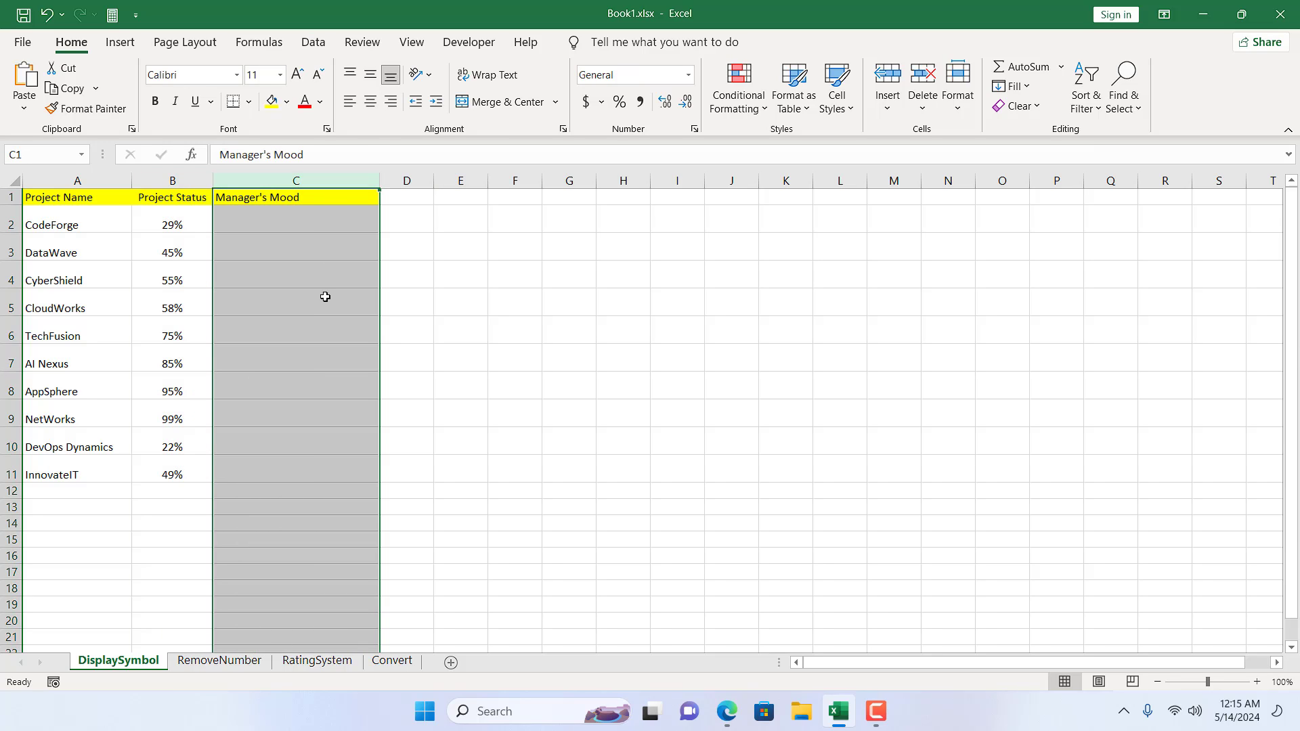
click(395, 227)
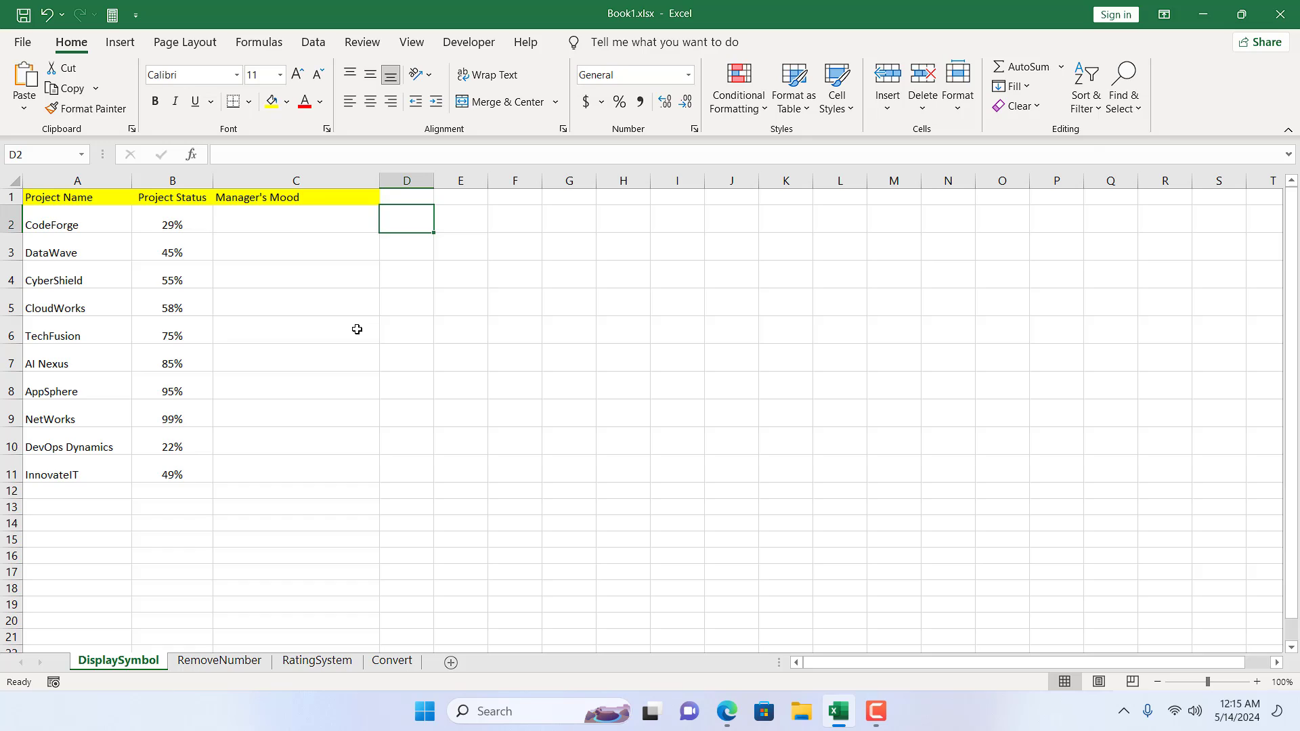
drag(299, 226, 293, 472)
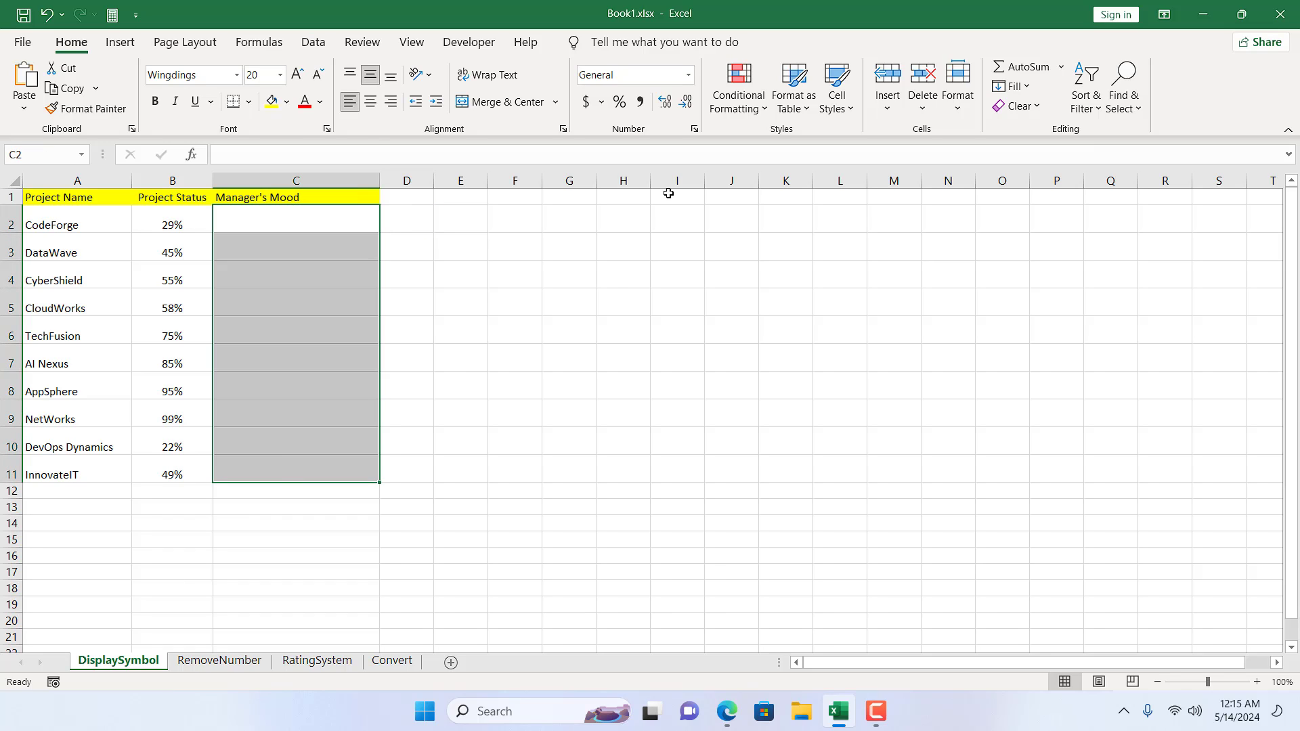
Insert the Wingdings smiley face (character 74) into cell I2
click(667, 216)
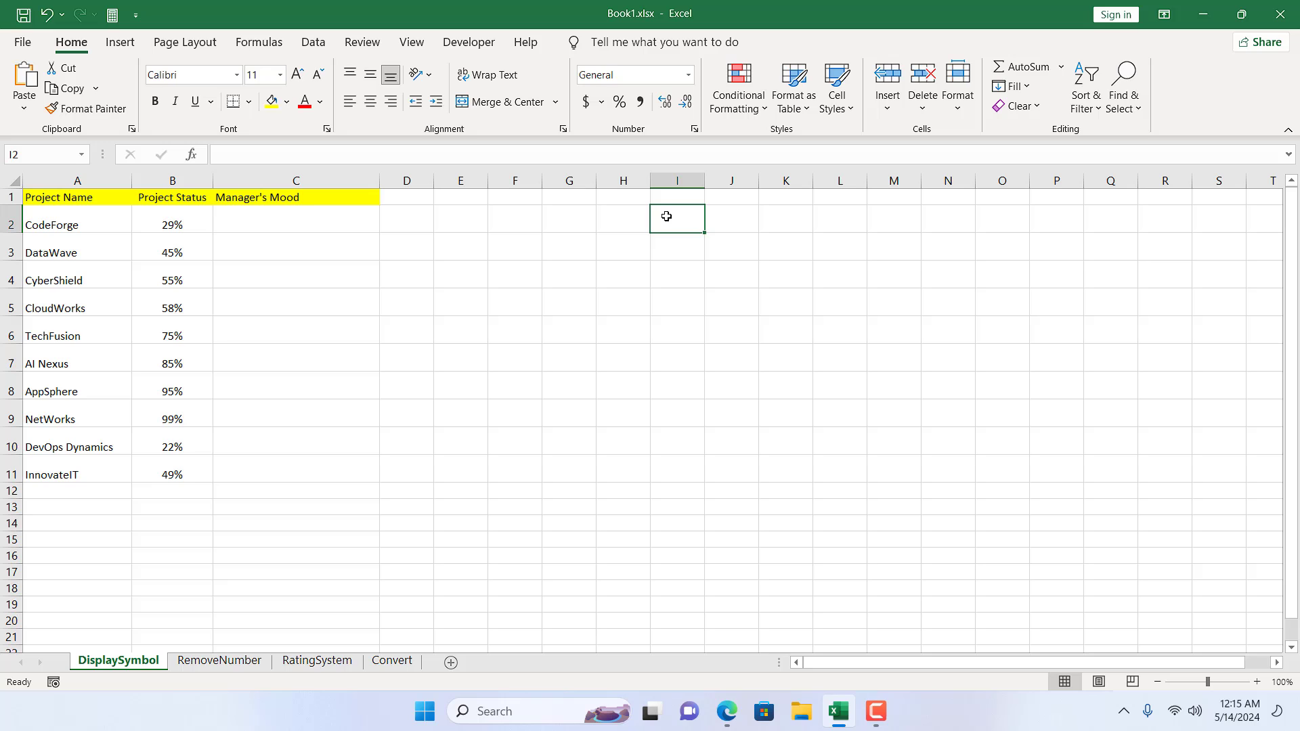
click(120, 42)
click(1149, 86)
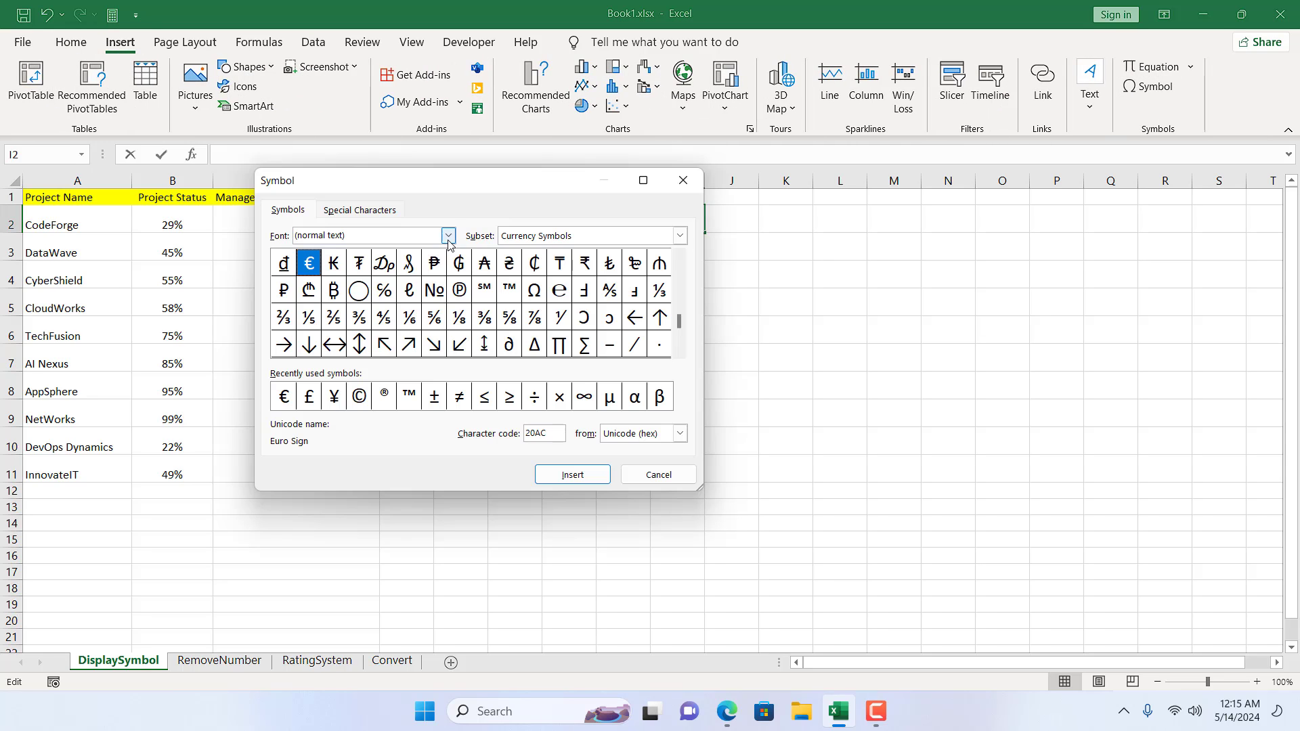
click(449, 235)
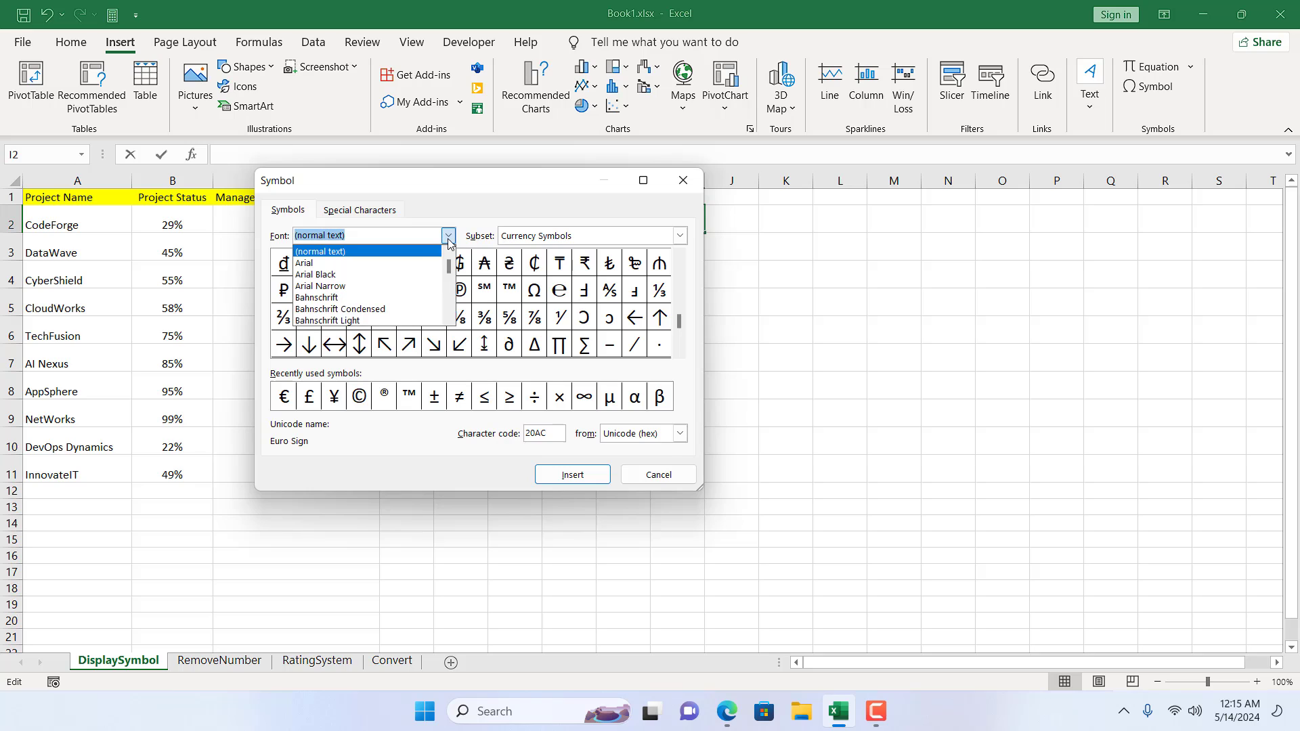
scroll(378, 281, down, 8)
scroll(378, 281, down, 20)
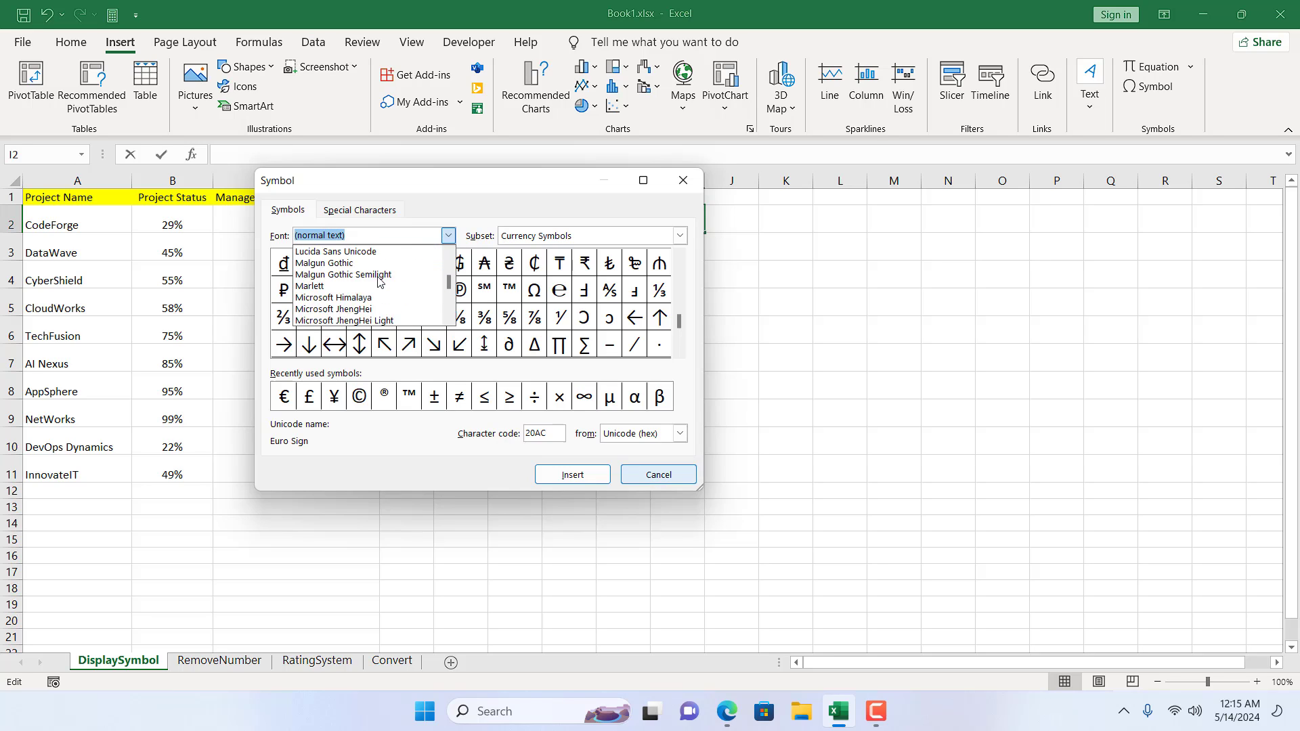
scroll(378, 281, down, 3)
click(366, 264)
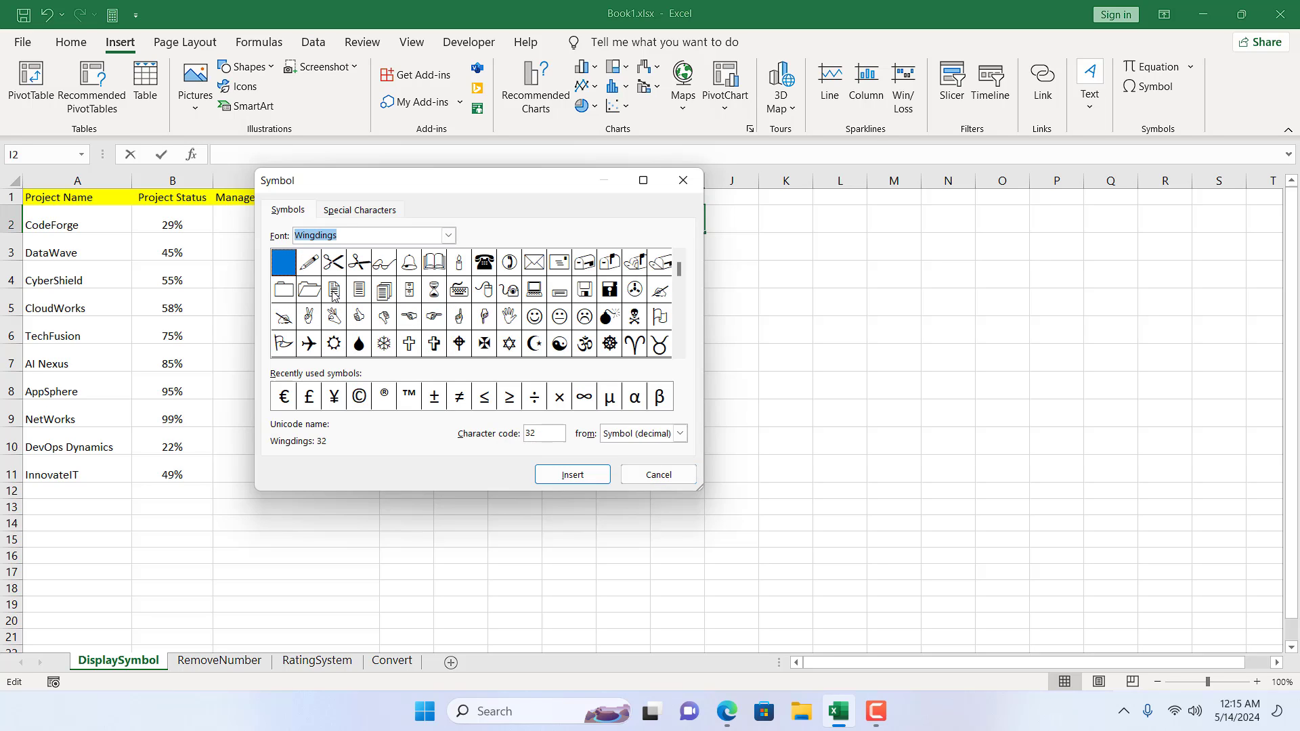
click(534, 316)
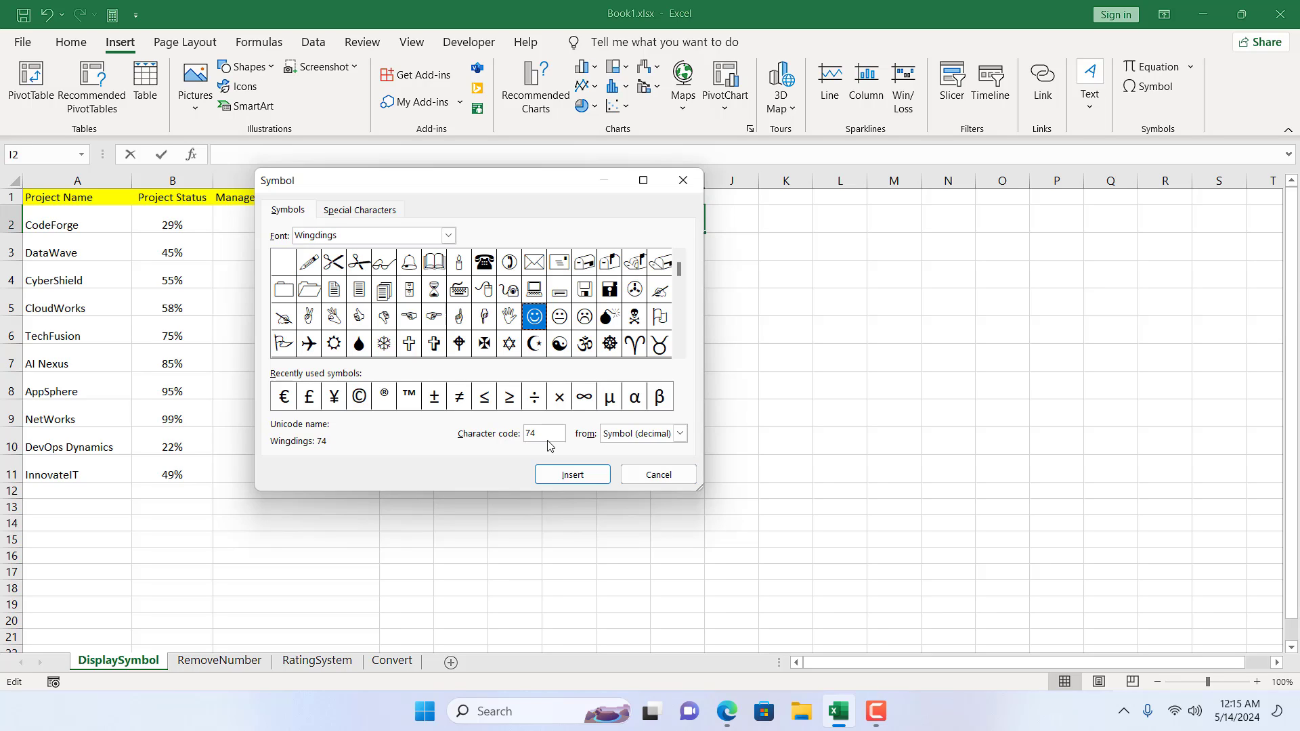
click(572, 475)
key(Escape)
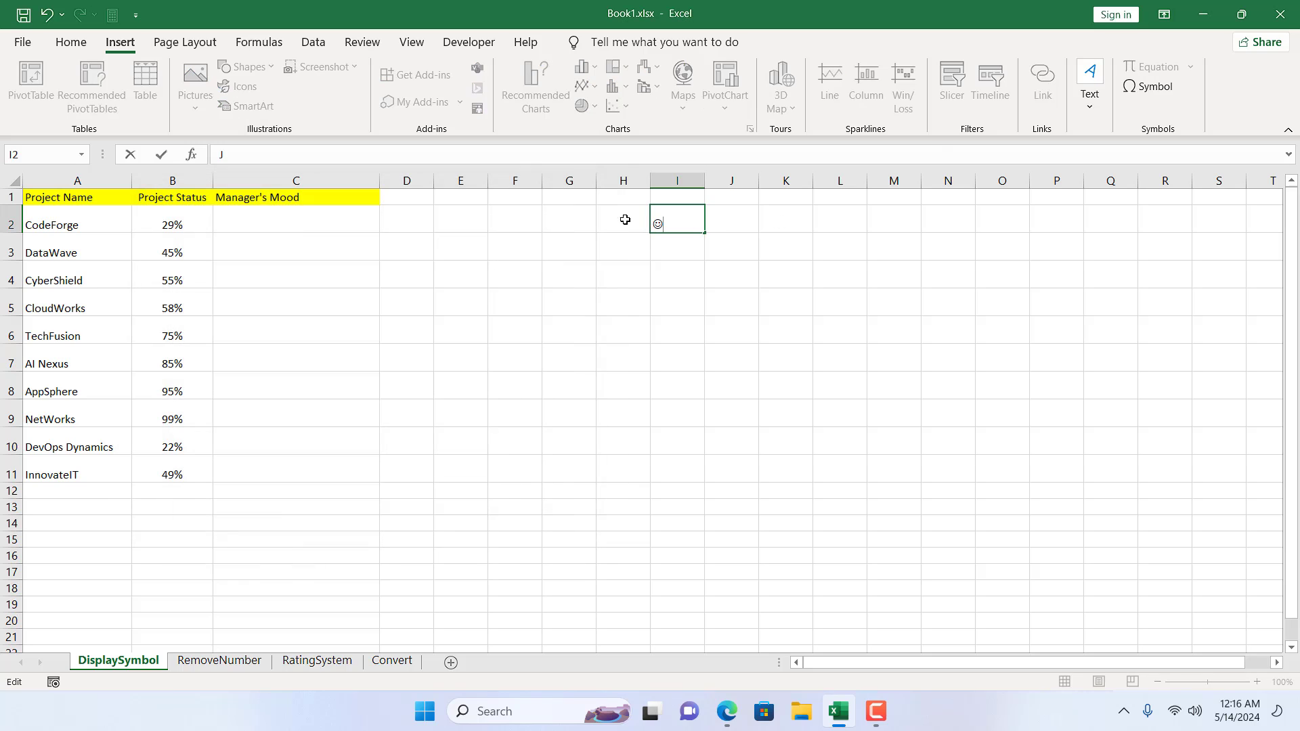
Enter the smiley's character code 74 in H2
click(623, 218)
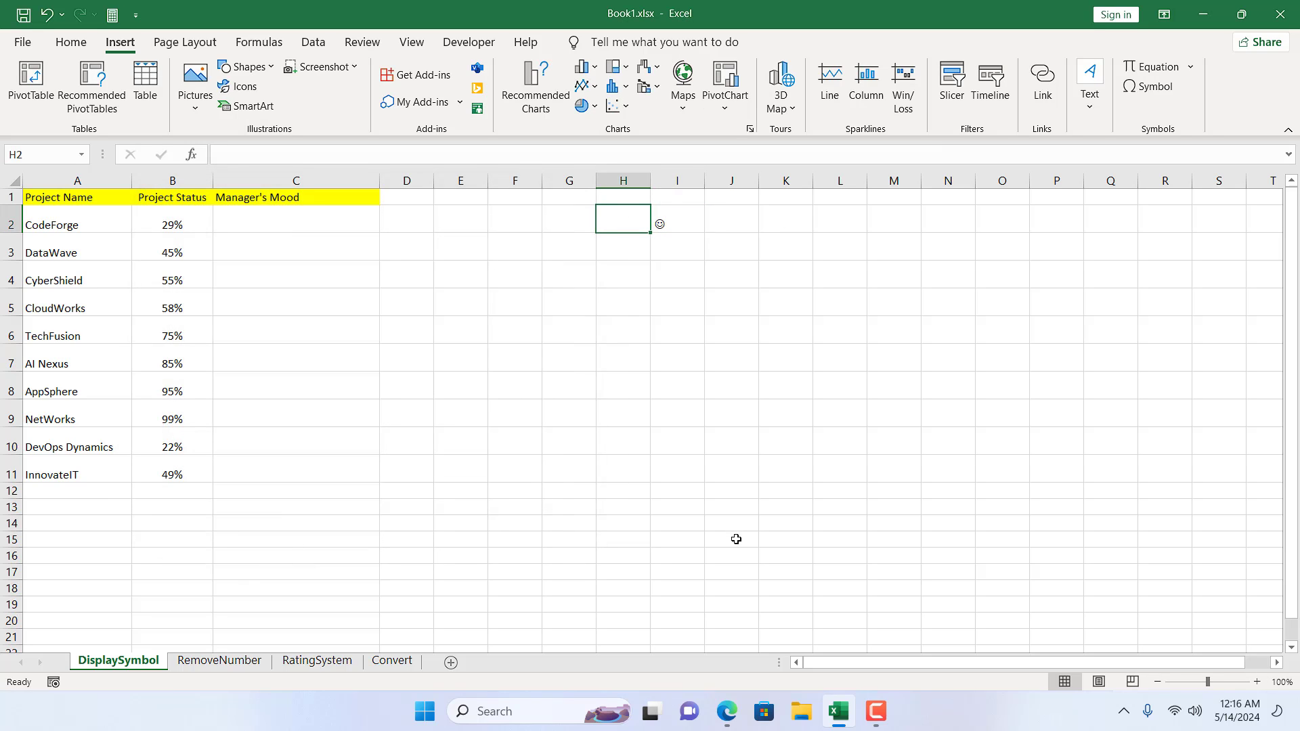
text(74)
click(636, 275)
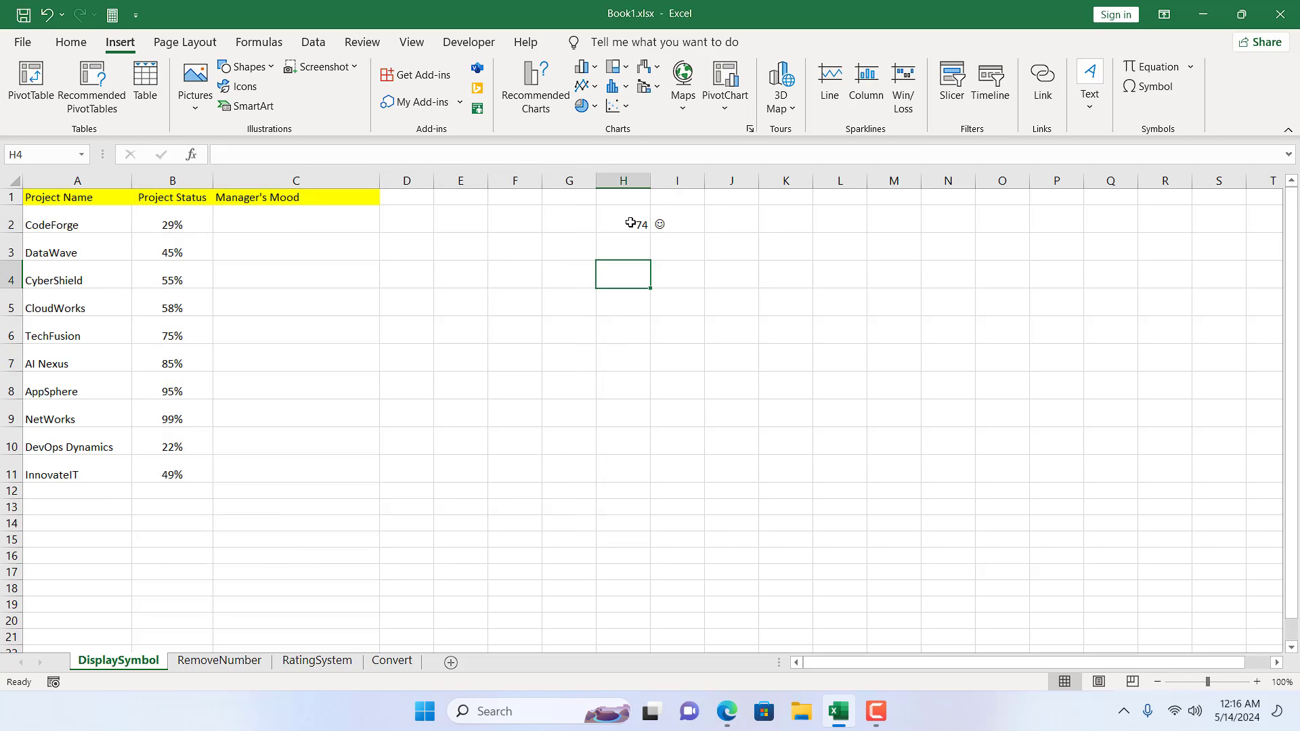
click(630, 223)
click(663, 225)
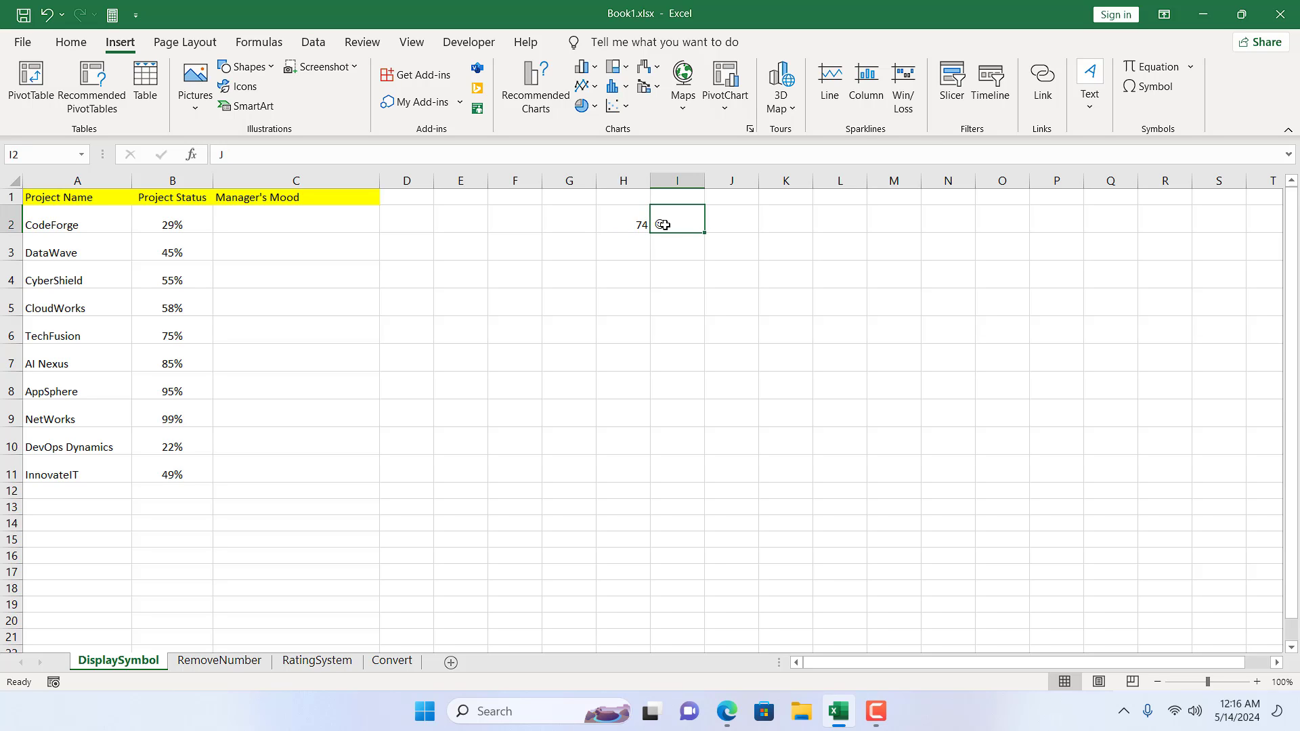
click(672, 252)
Insert the Wingdings neutral face in I3 and enter its code 75 in H3
click(1148, 86)
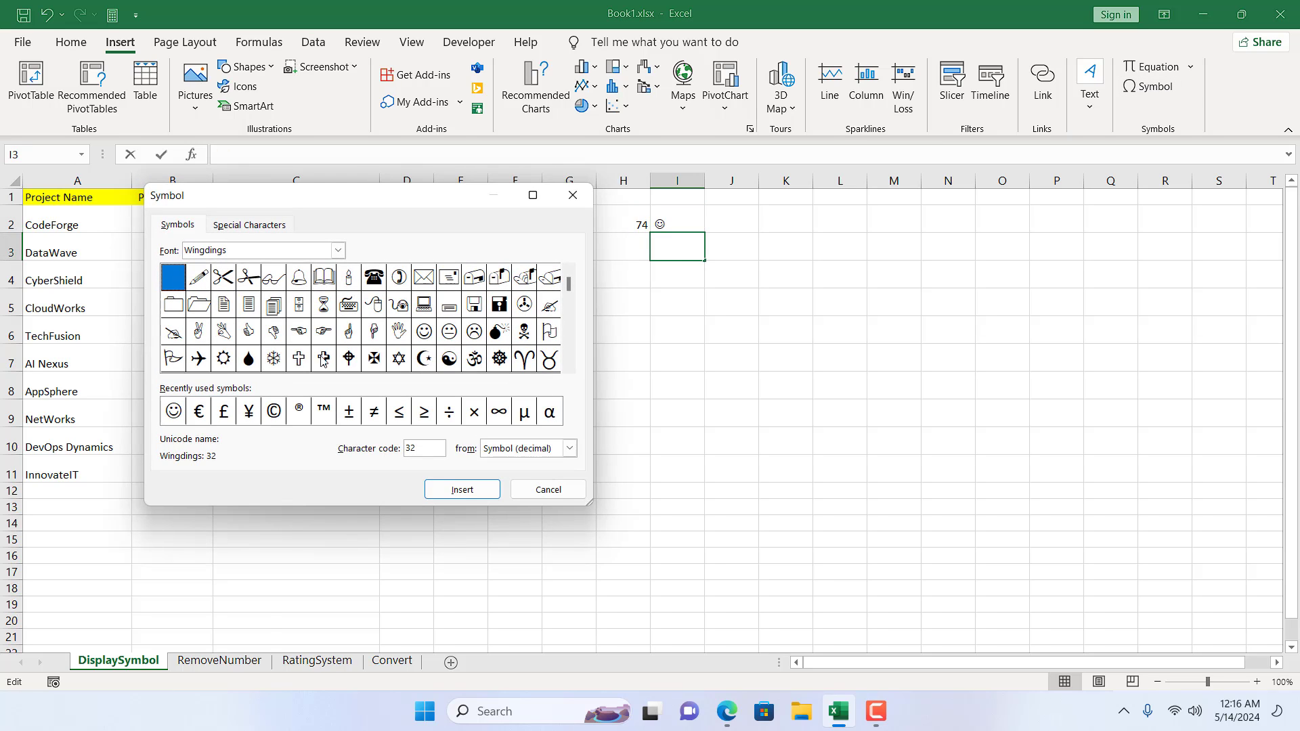
click(449, 331)
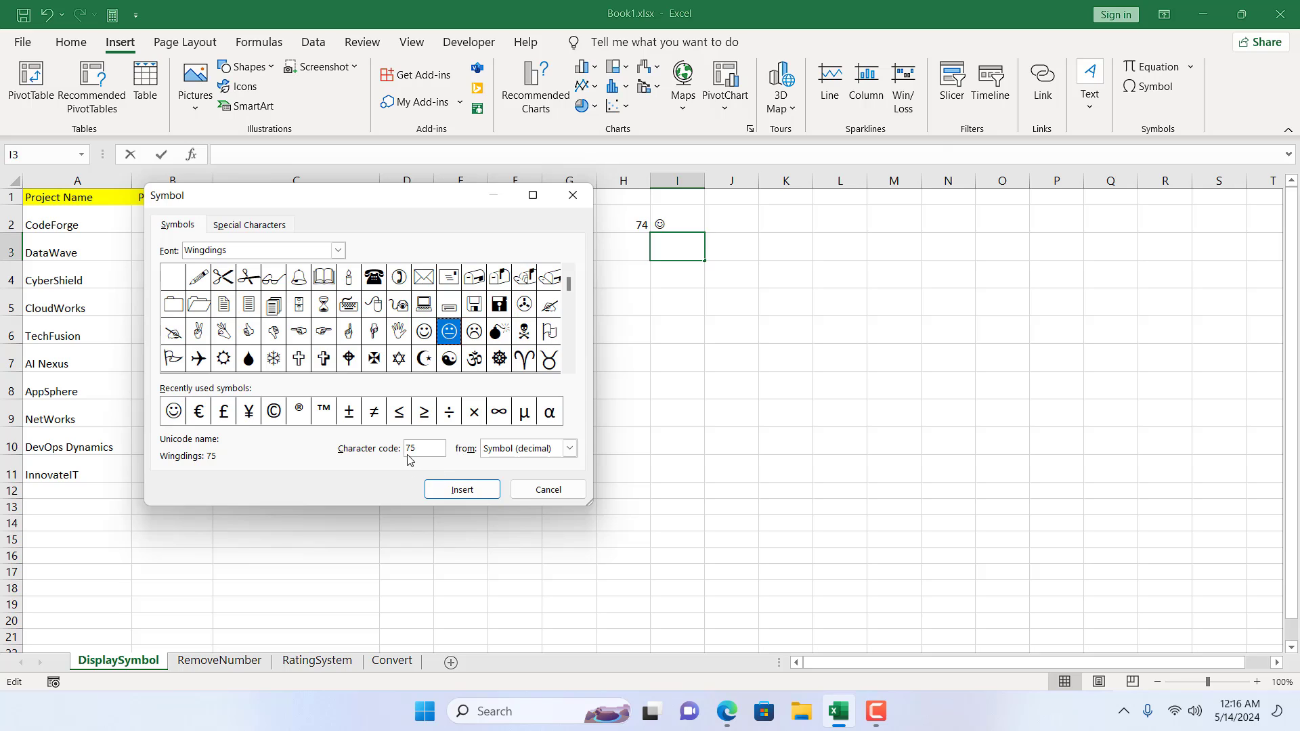
click(463, 490)
click(573, 195)
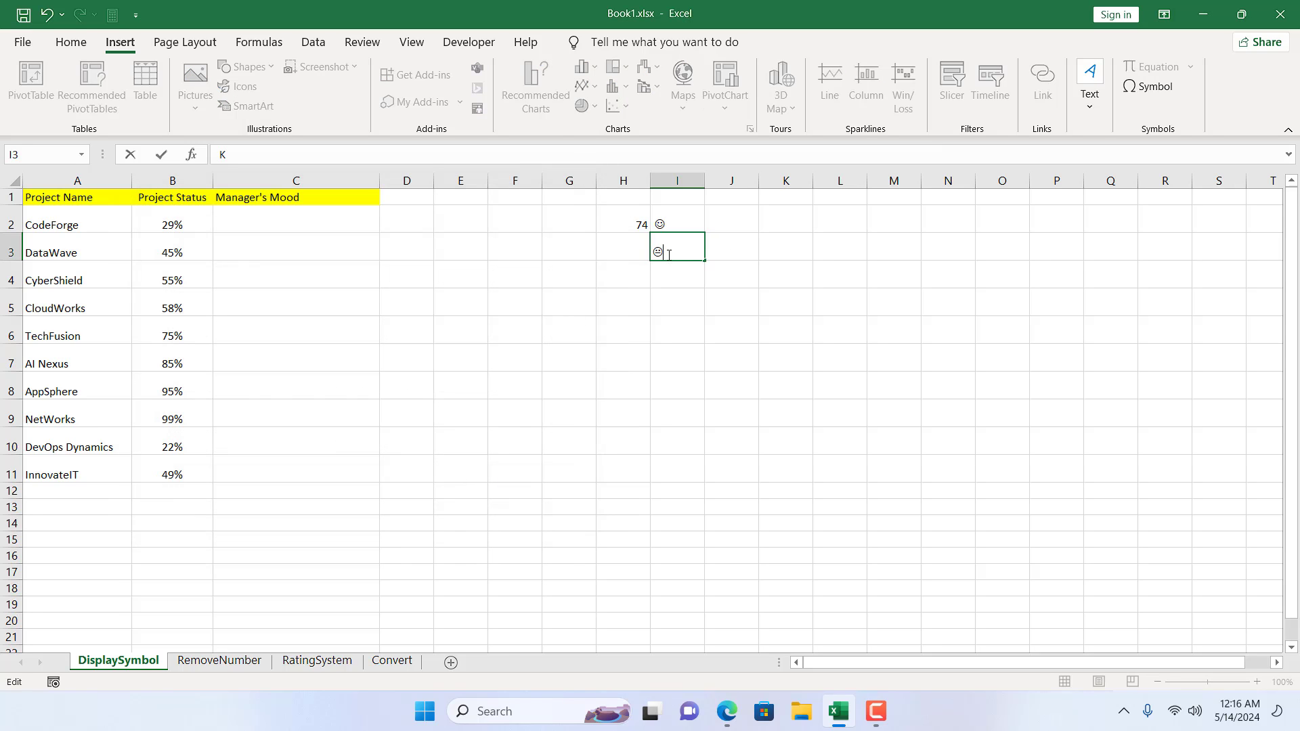
click(632, 258)
text(75)
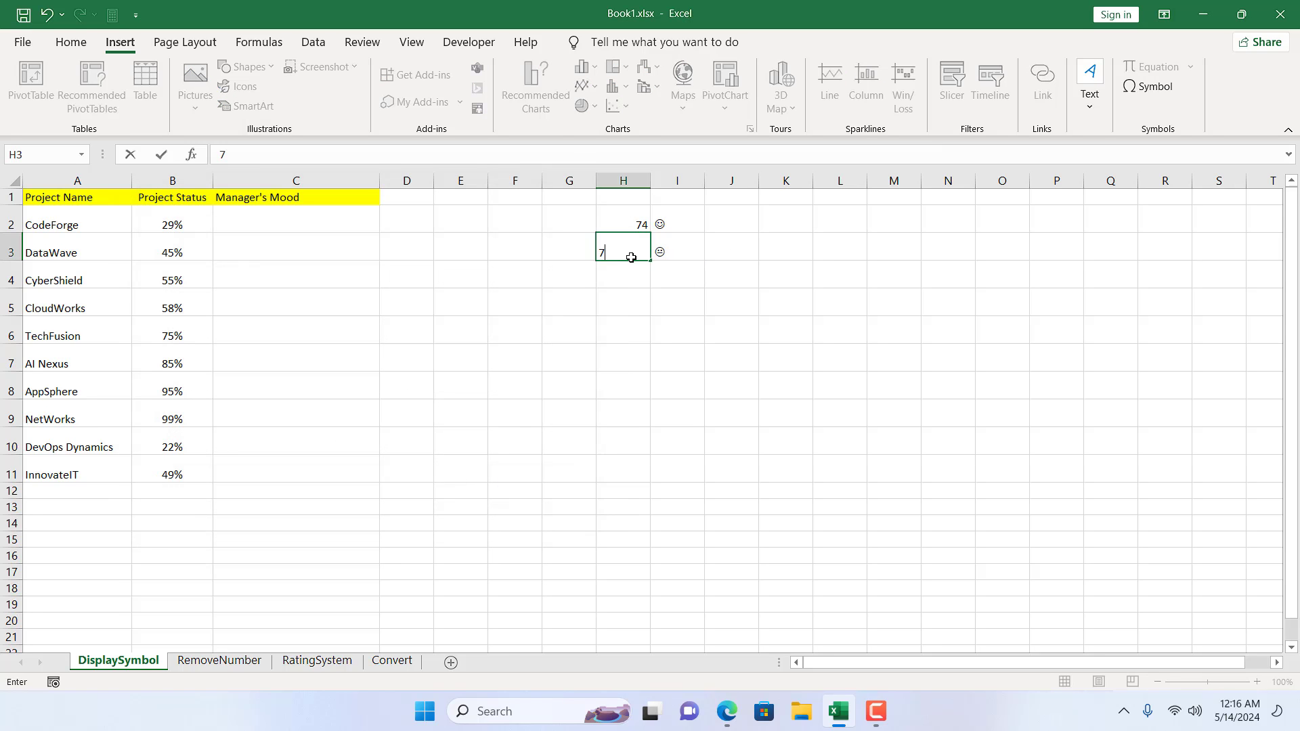
key(Return)
Insert the Wingdings sad face in I4 and enter its code 76 in H4
click(670, 278)
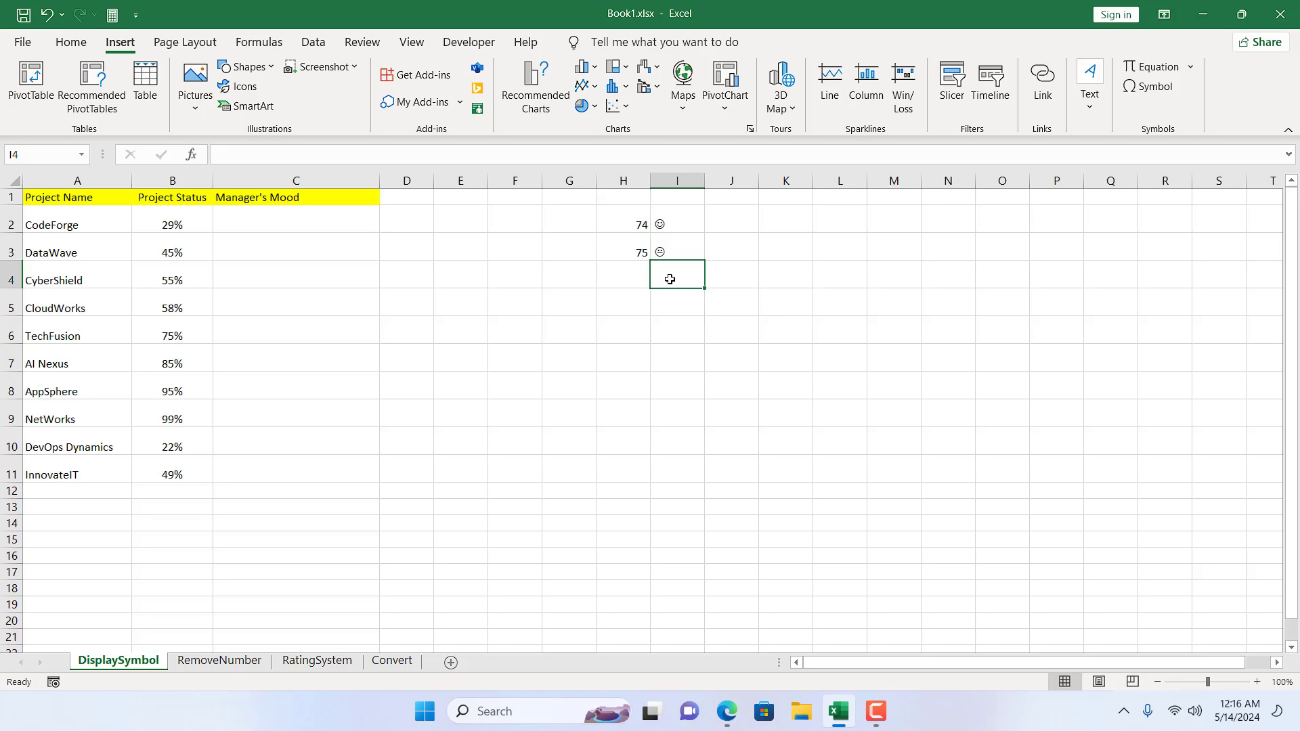
click(1149, 86)
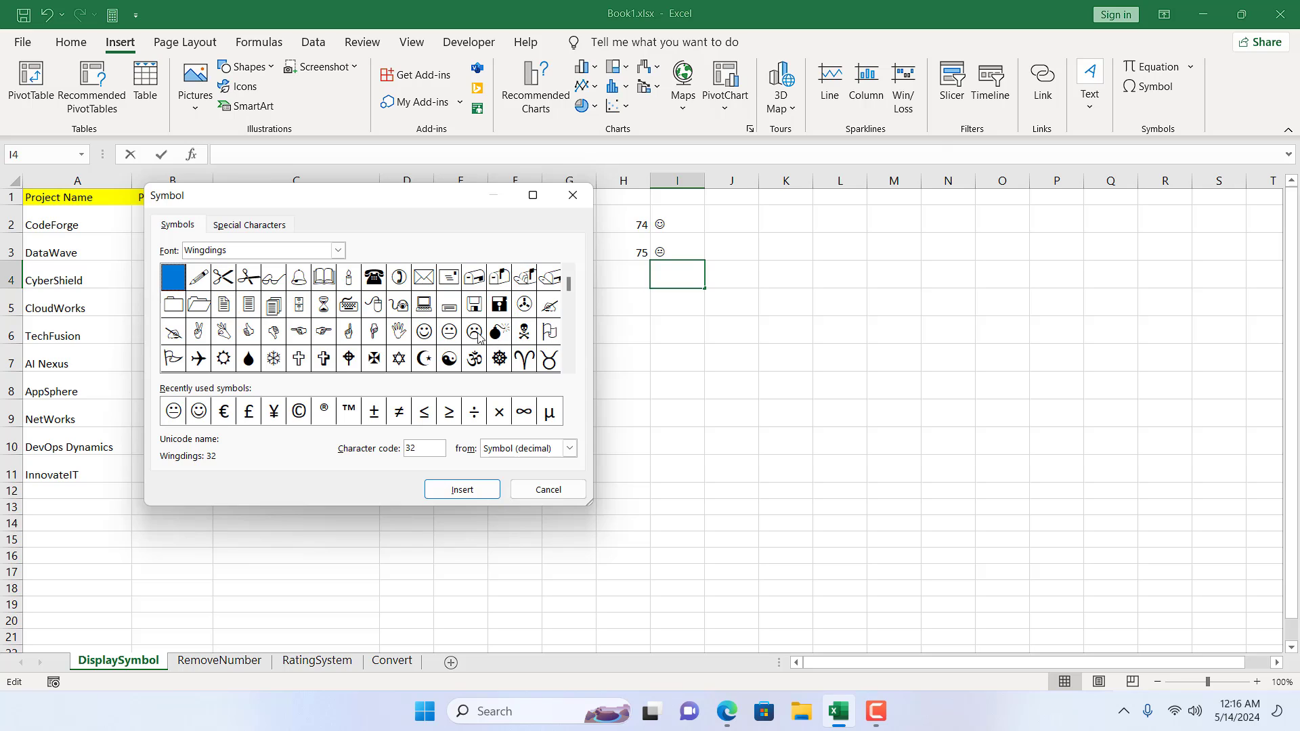
click(479, 334)
click(474, 490)
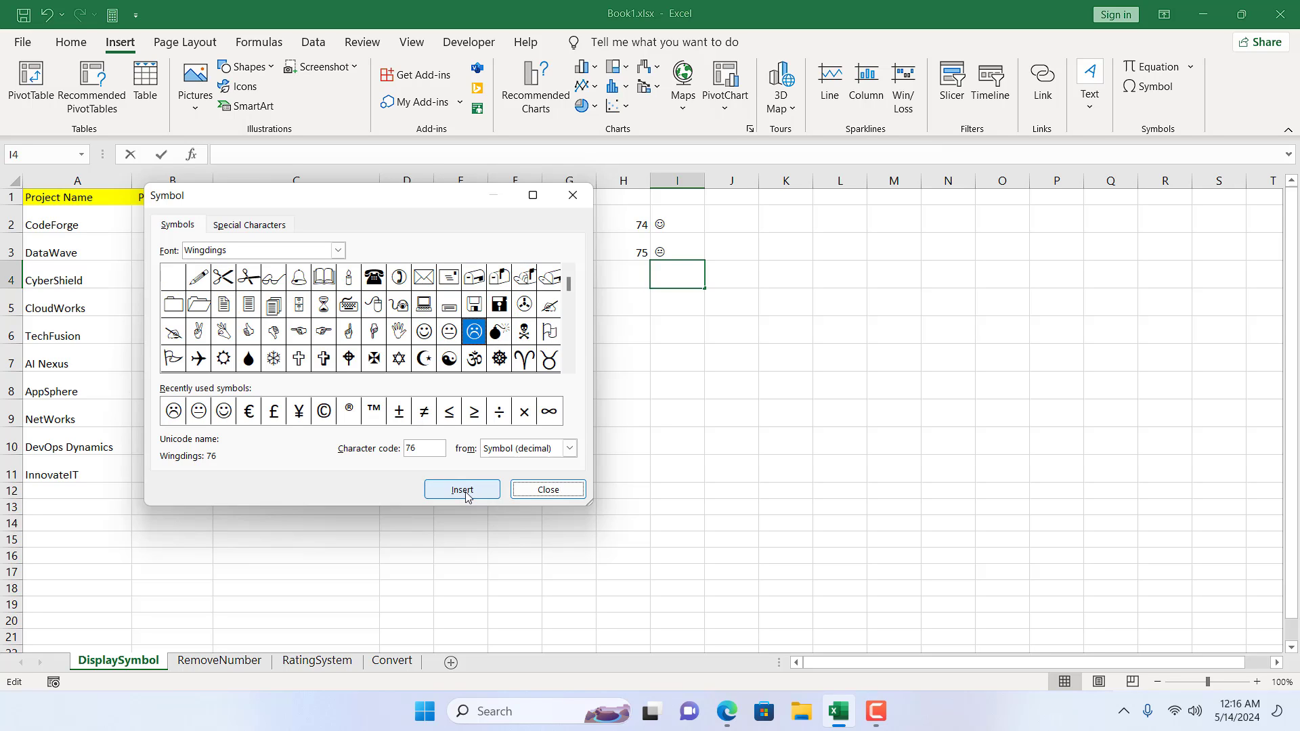
click(573, 196)
click(633, 273)
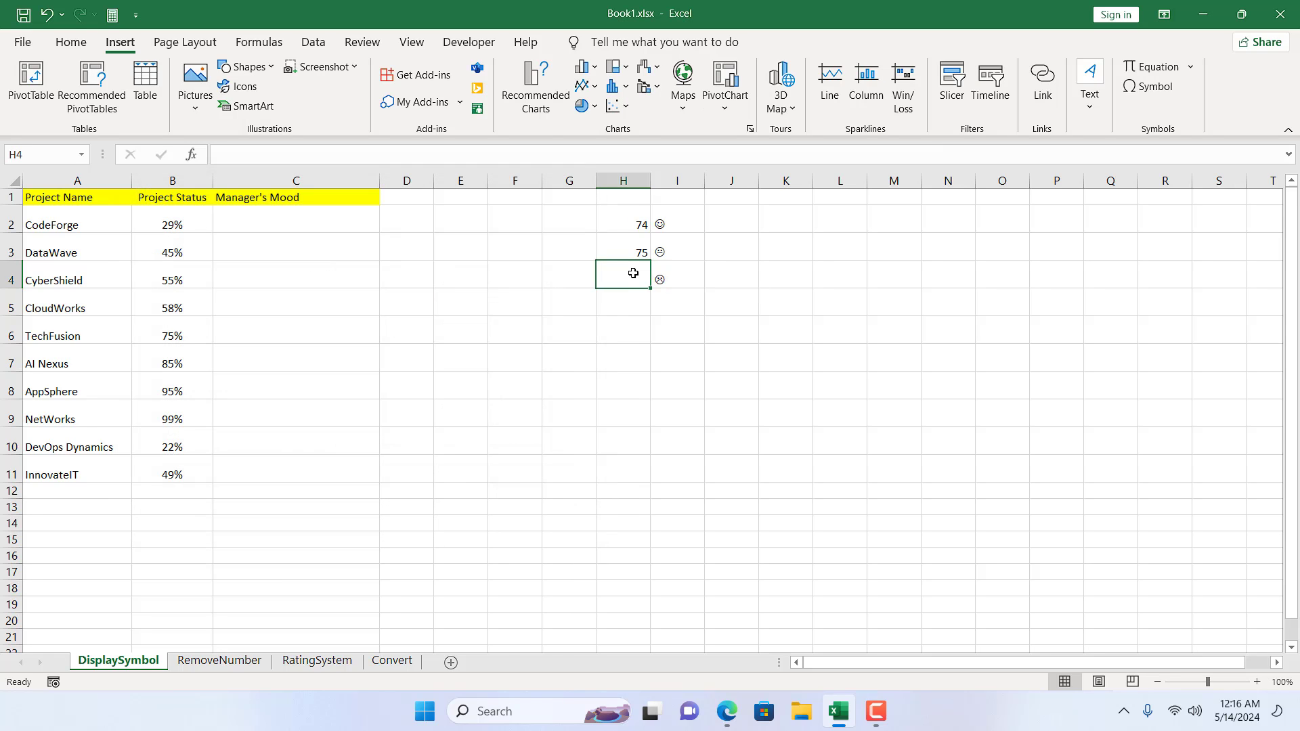
text(76)
Enlarge the font size of the three faces in I2:I4
drag(677, 224, 671, 280)
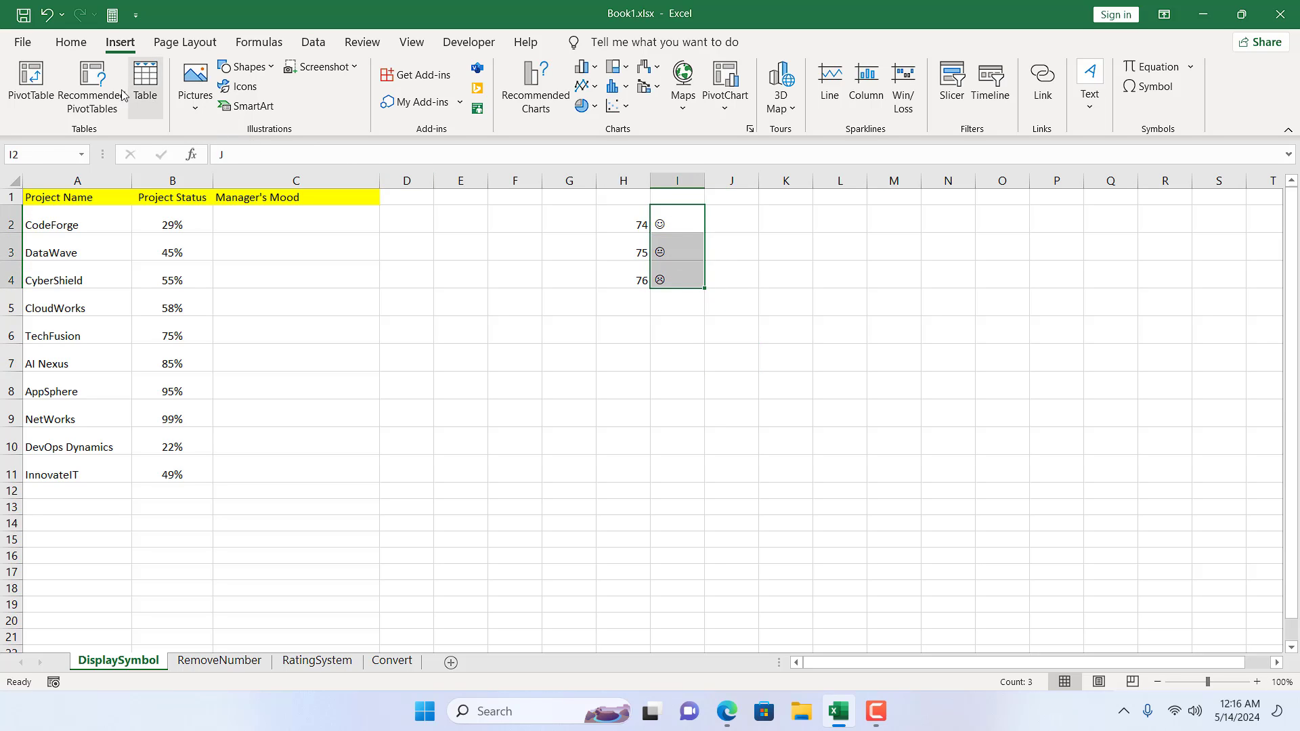
click(71, 42)
click(280, 75)
click(255, 278)
click(786, 368)
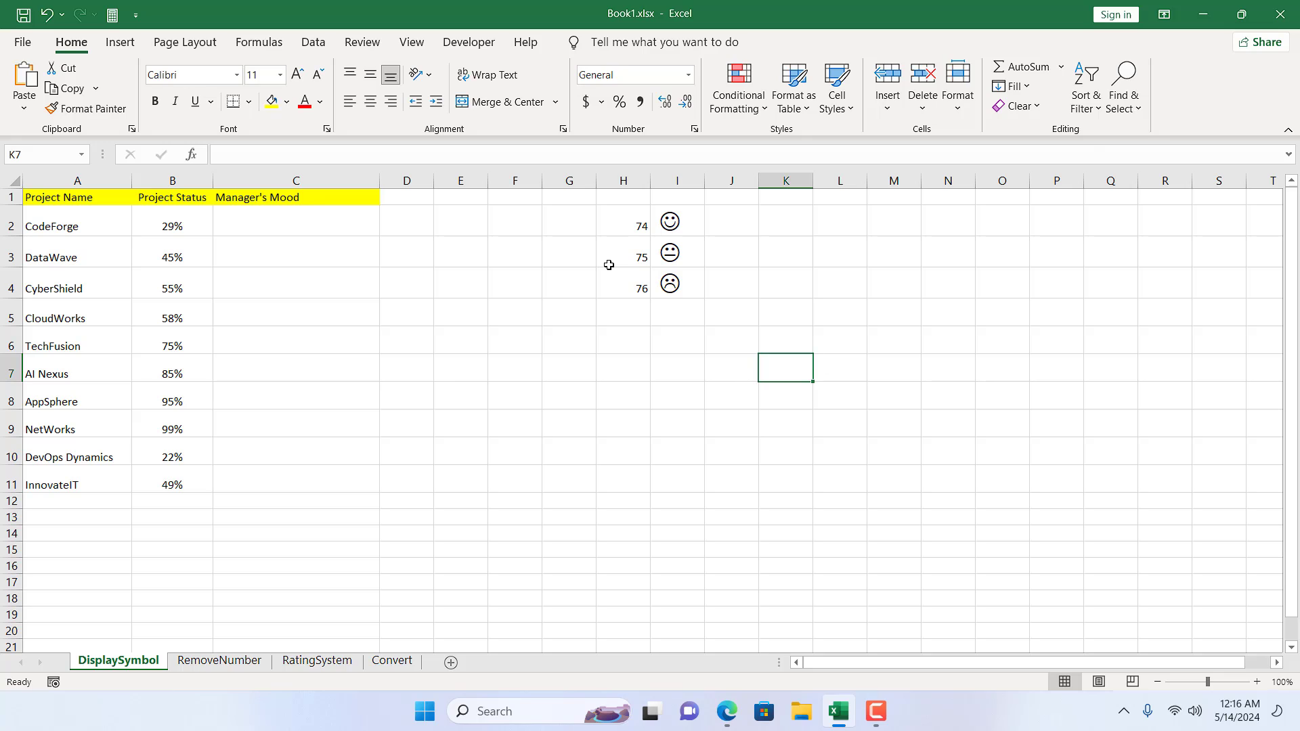
Label the thresholds <40% in G2 and >80% in G4, leaving G3 blank
click(550, 227)
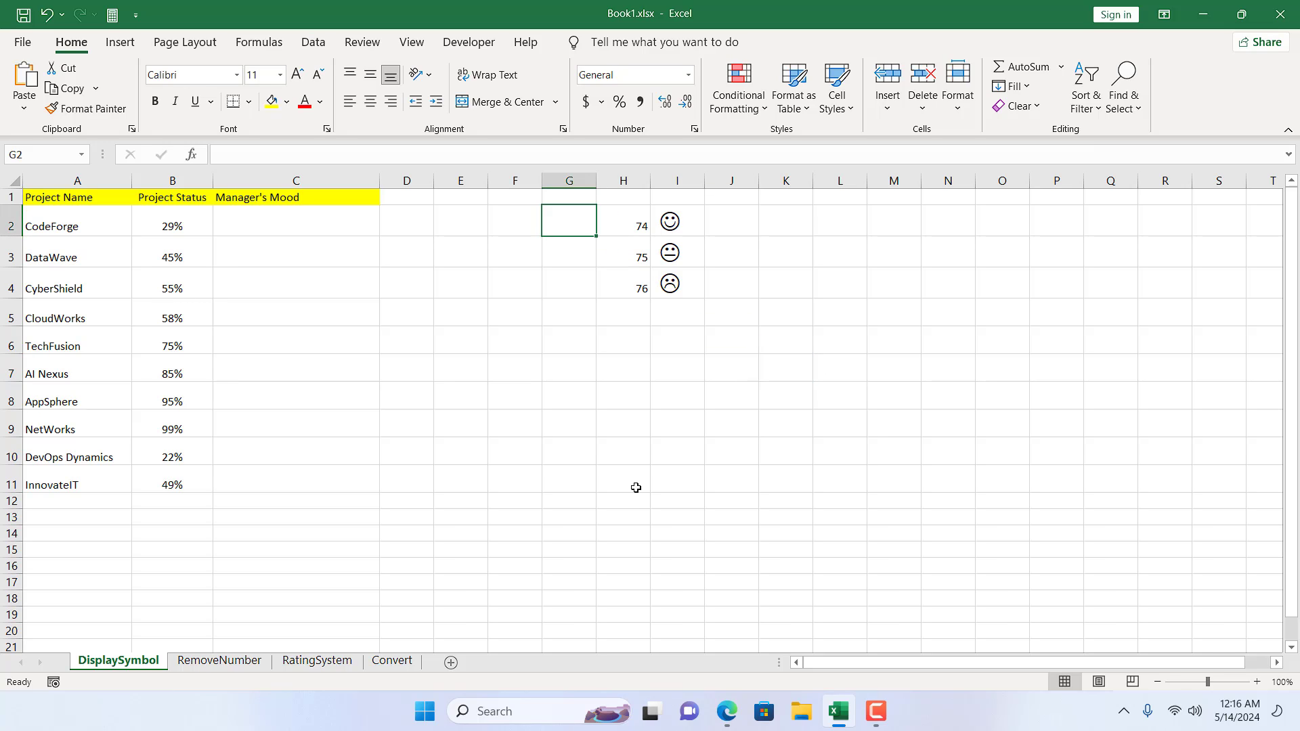
text(<)
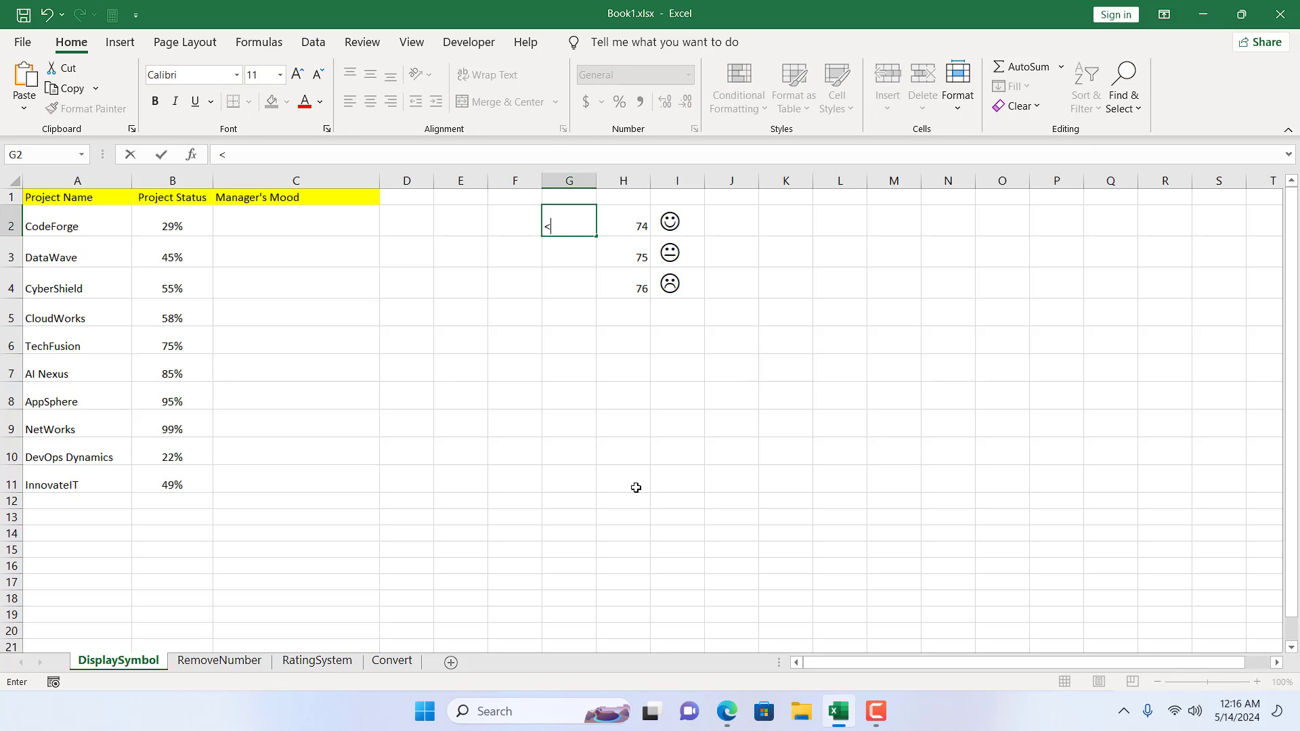
text(40%)
key(Return)
key(Down)
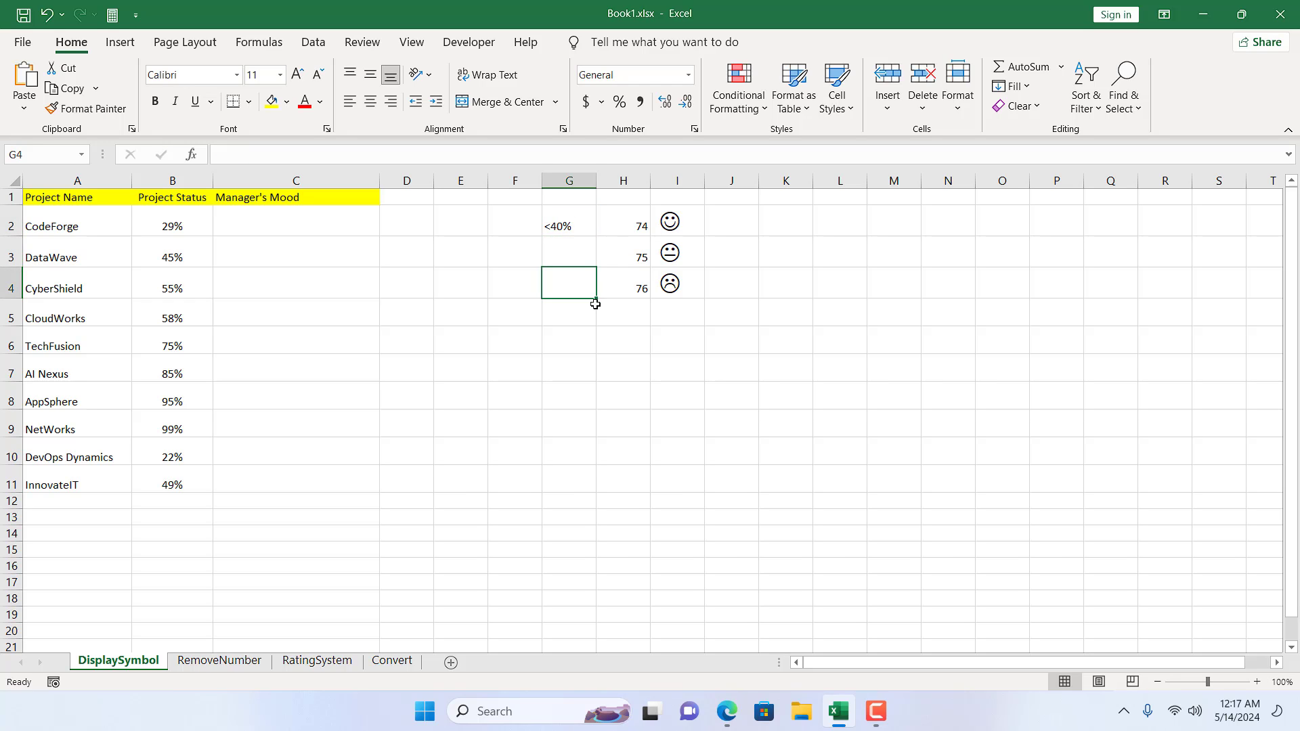
text(>)
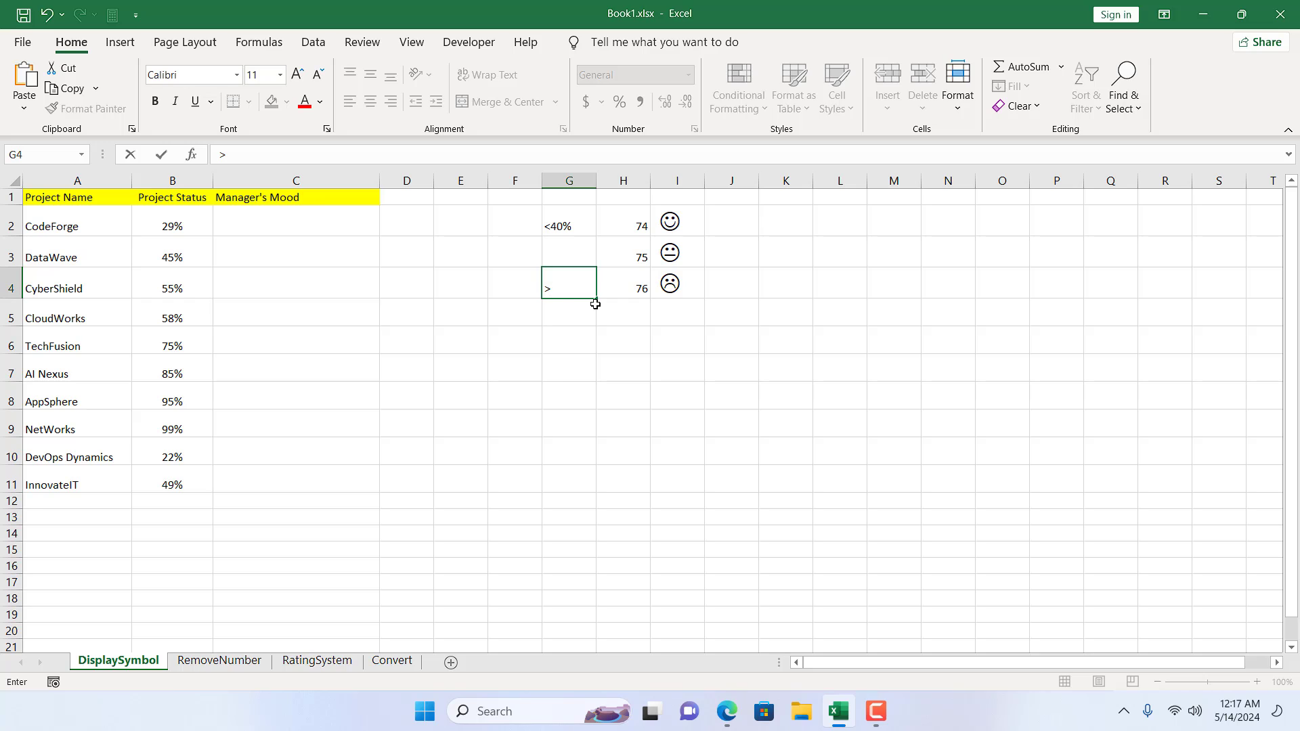
text(80%)
key(Return)
click(561, 253)
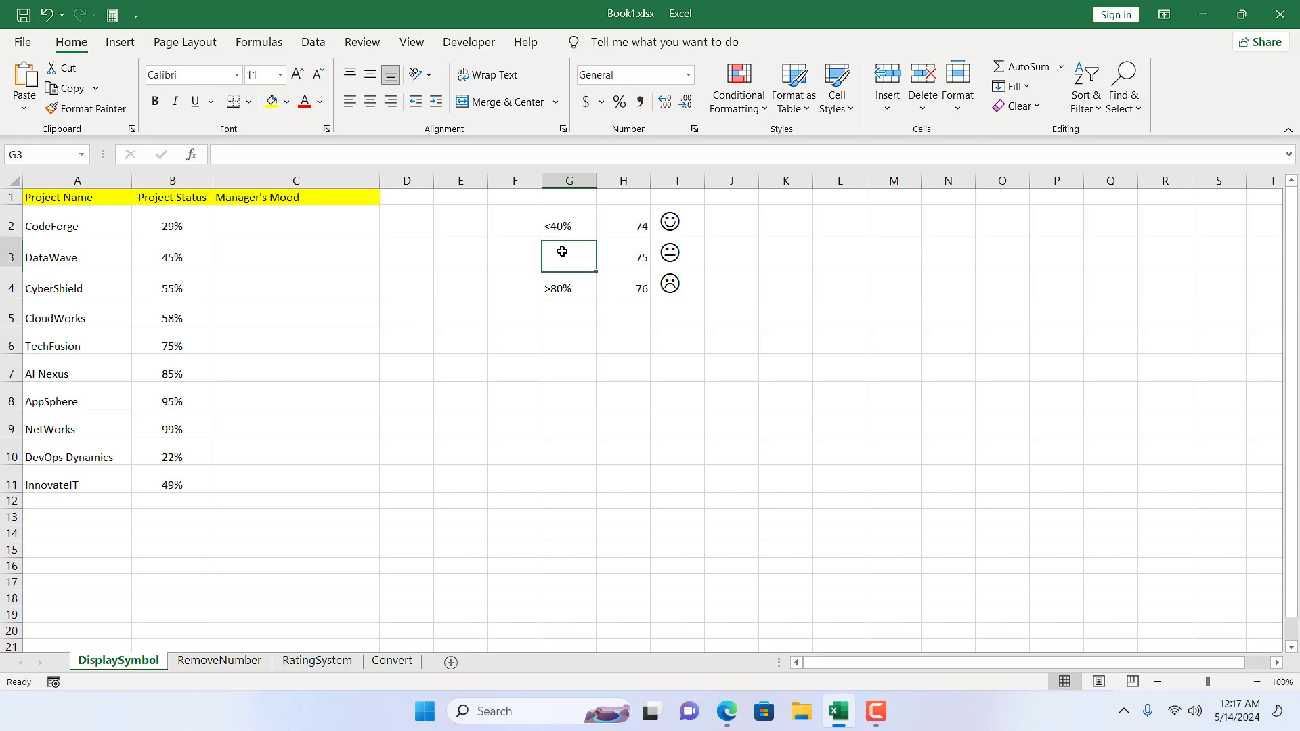
drag(572, 260, 676, 260)
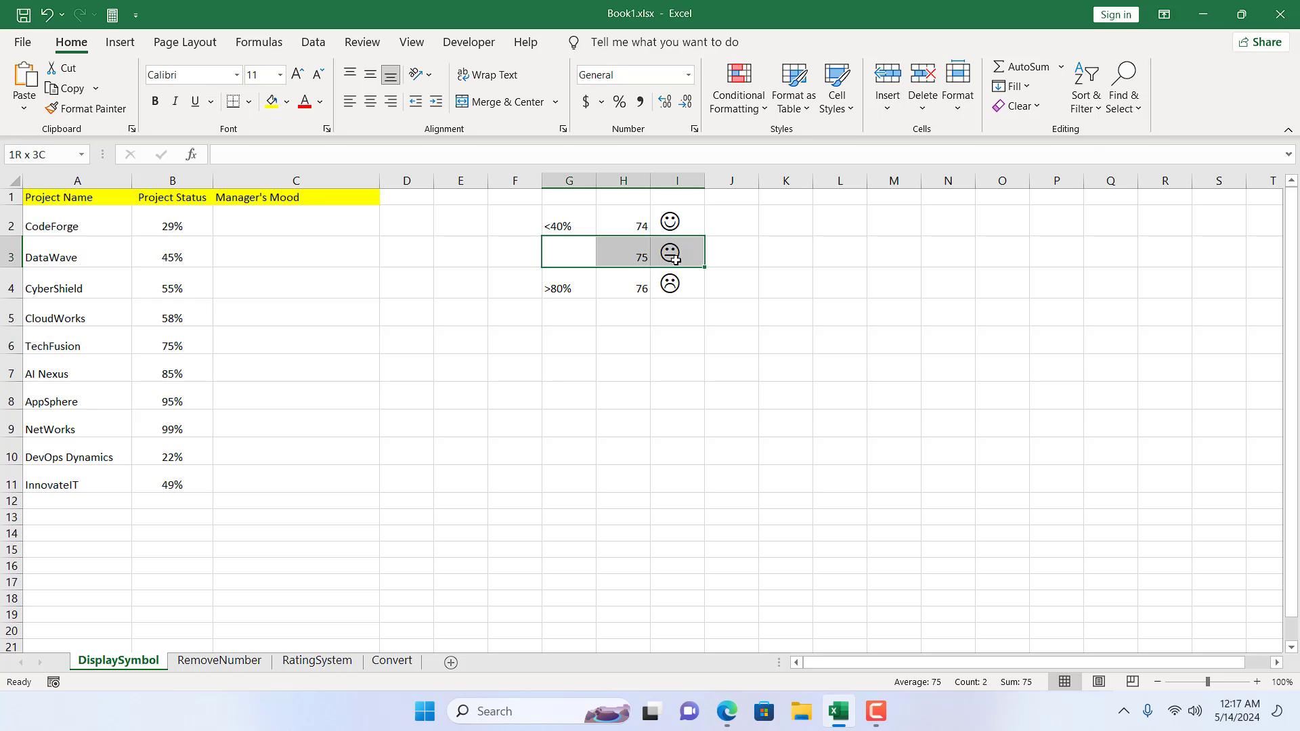
click(713, 325)
click(300, 232)
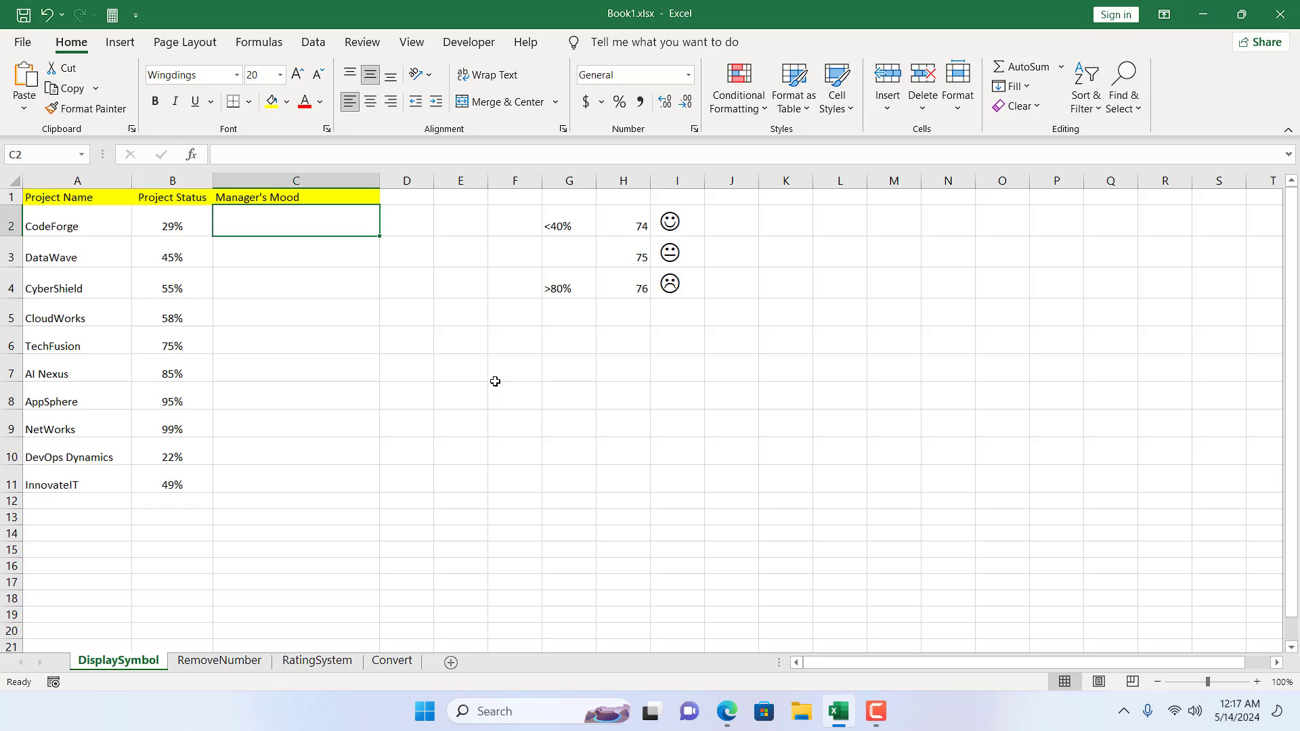
Enter =IF(B2<40%,CHAR(74),IF(B2>80%,CHAR(76),CHAR(75))) in C2
text(=)
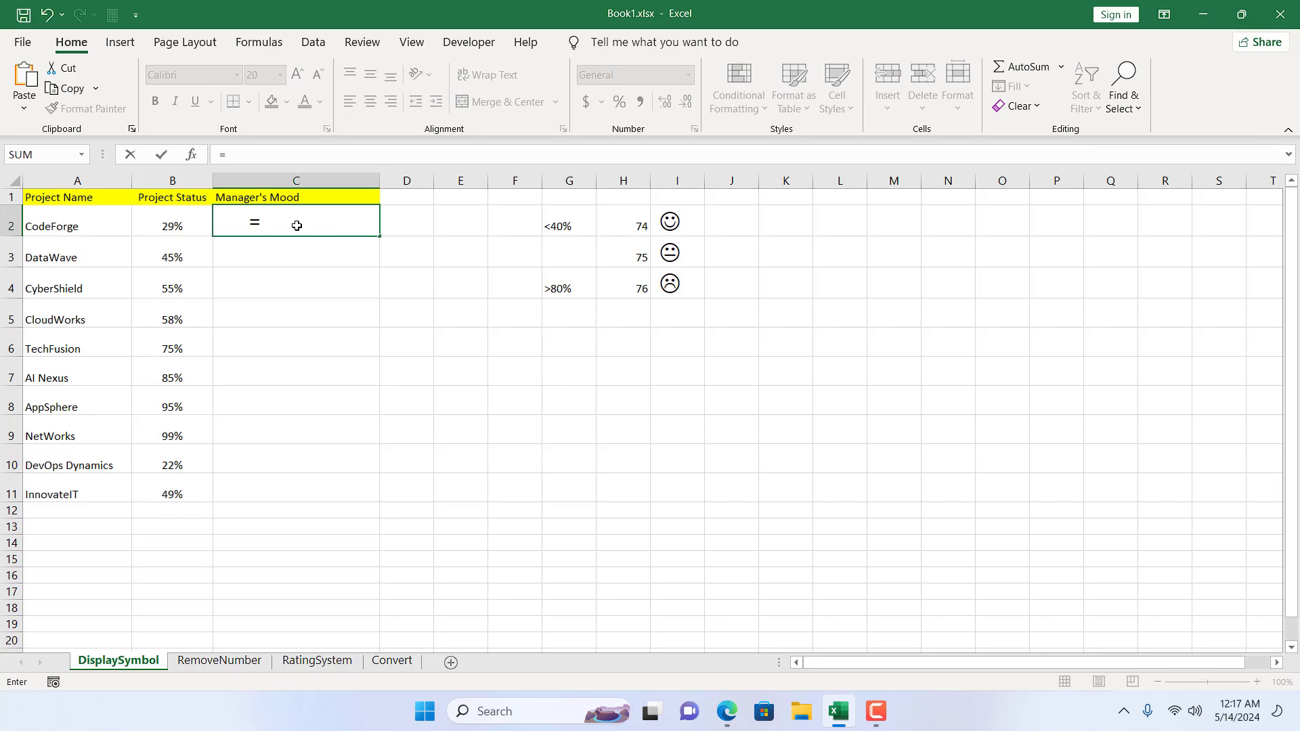
text(IF()
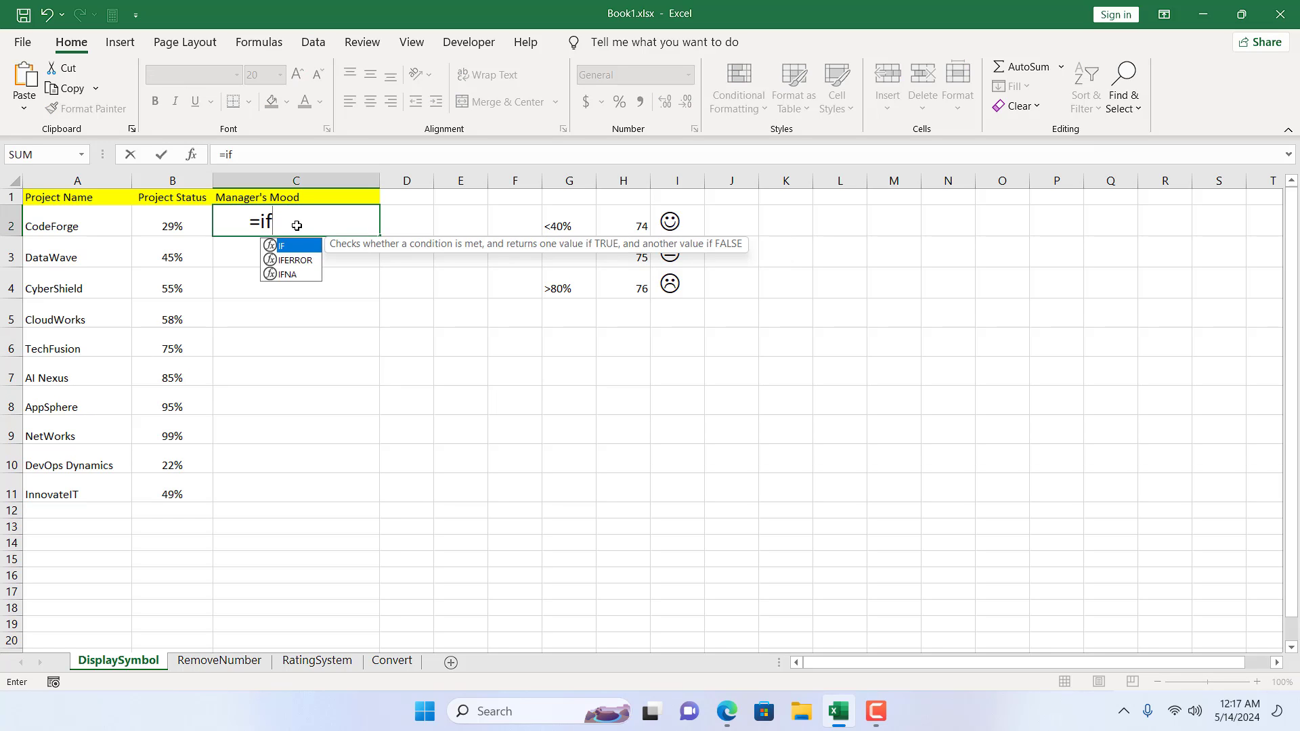
click(176, 232)
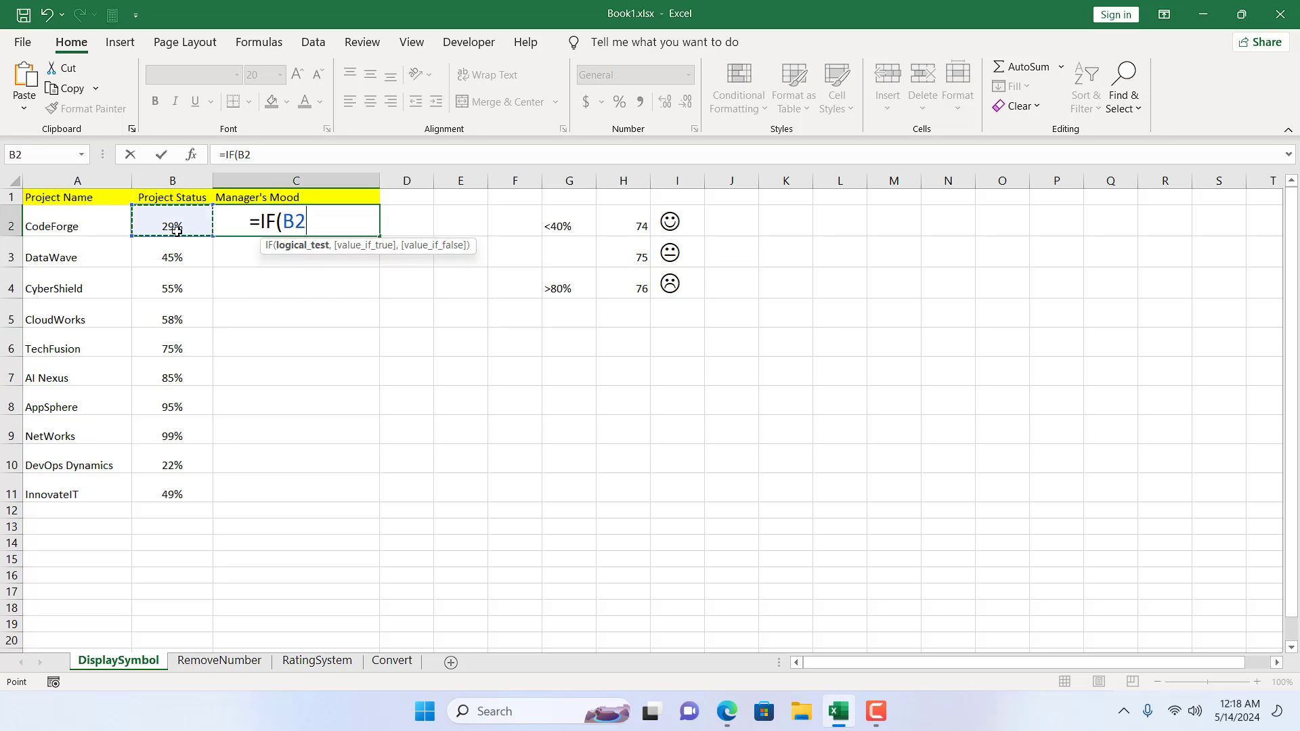
text(<40%,)
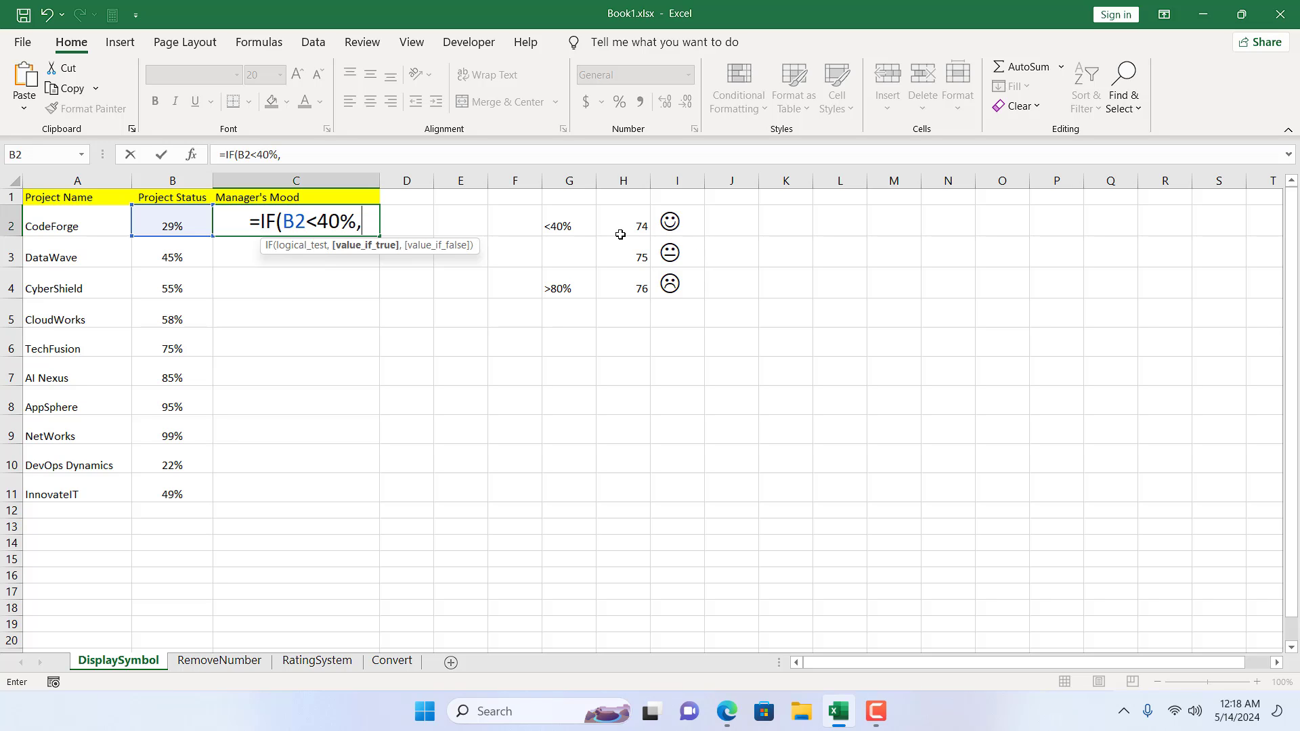
text(ch)
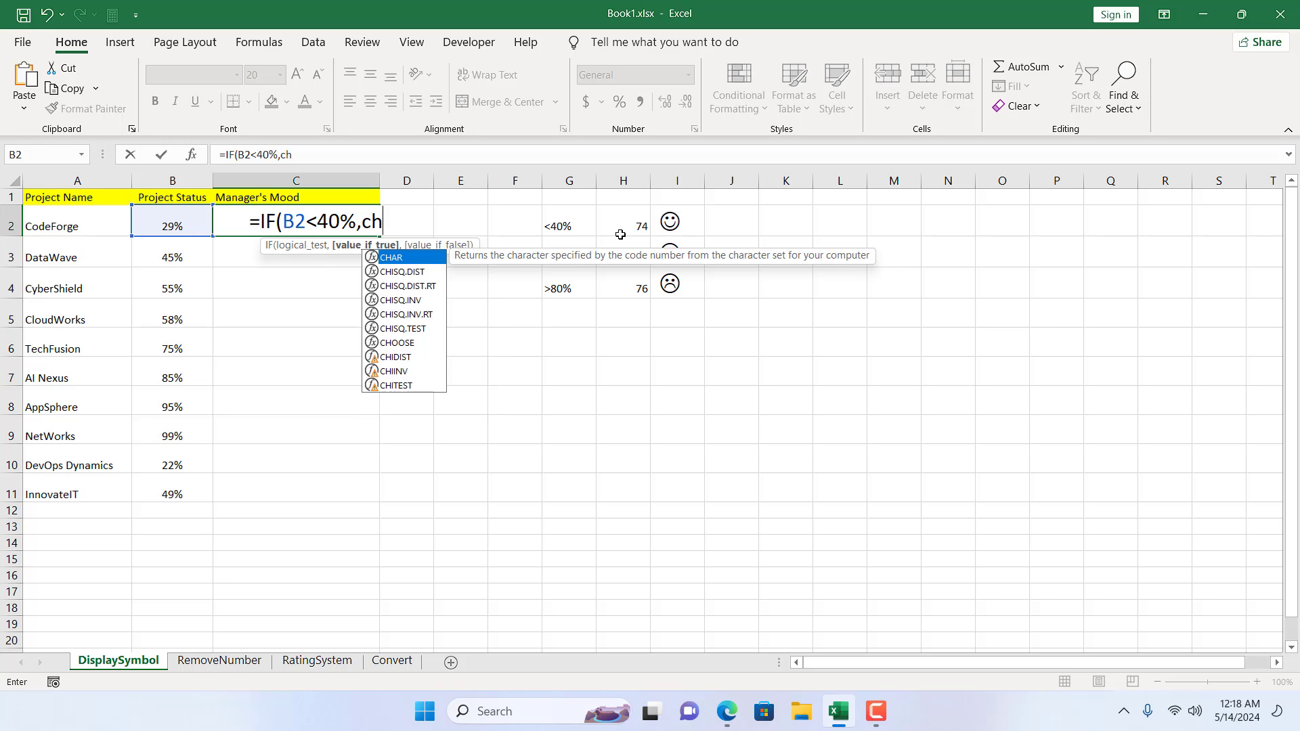
text(ar)
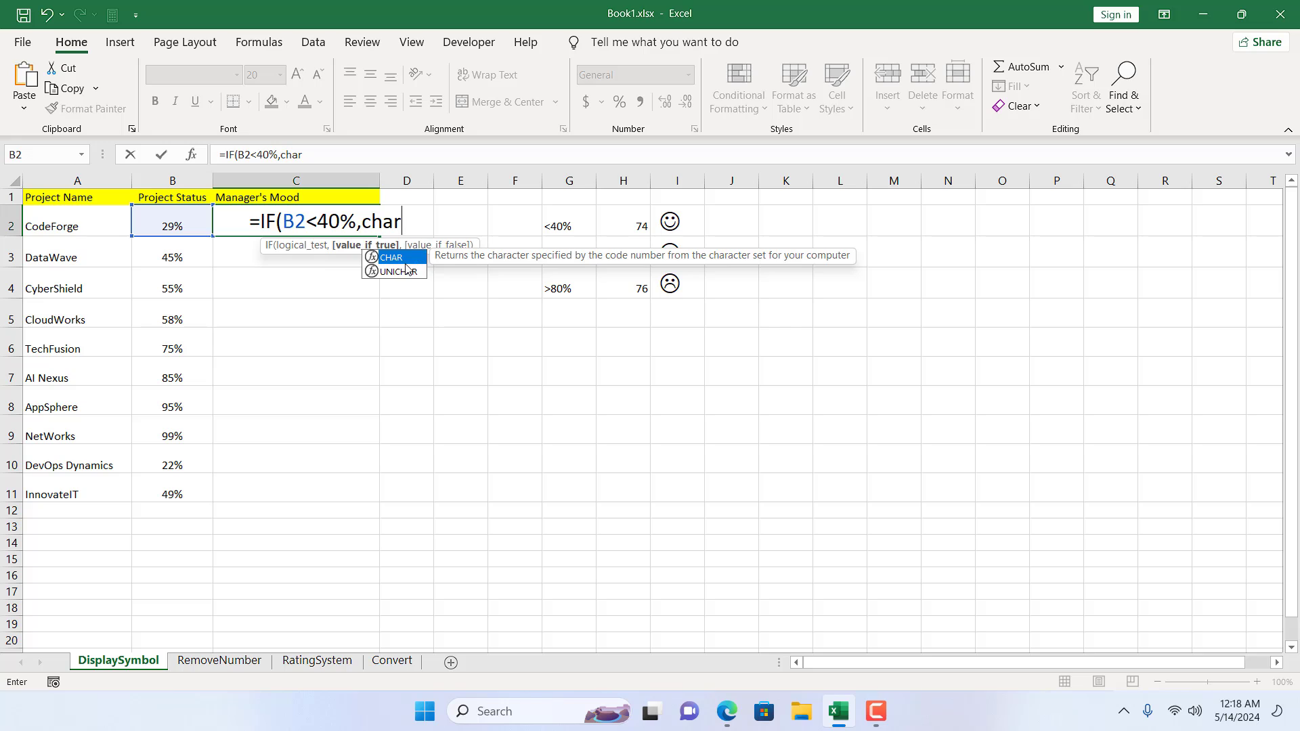
key(Tab)
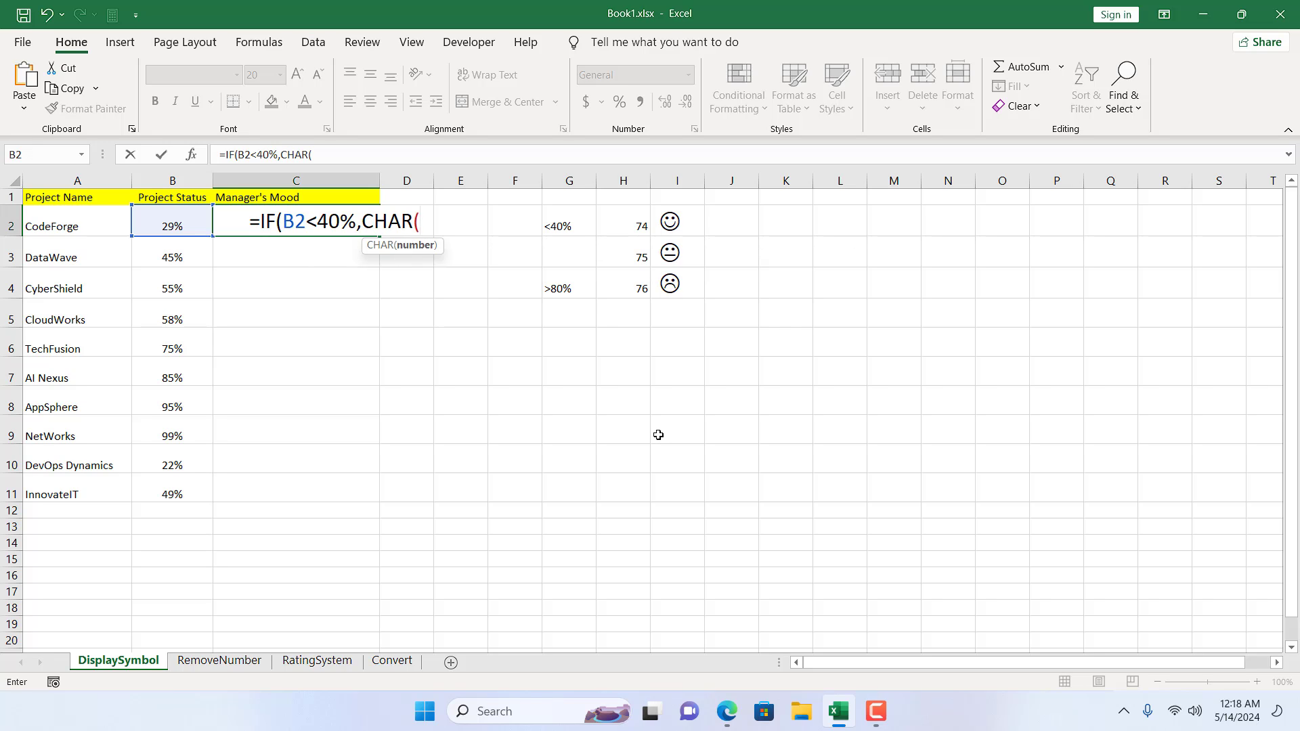
text(74))
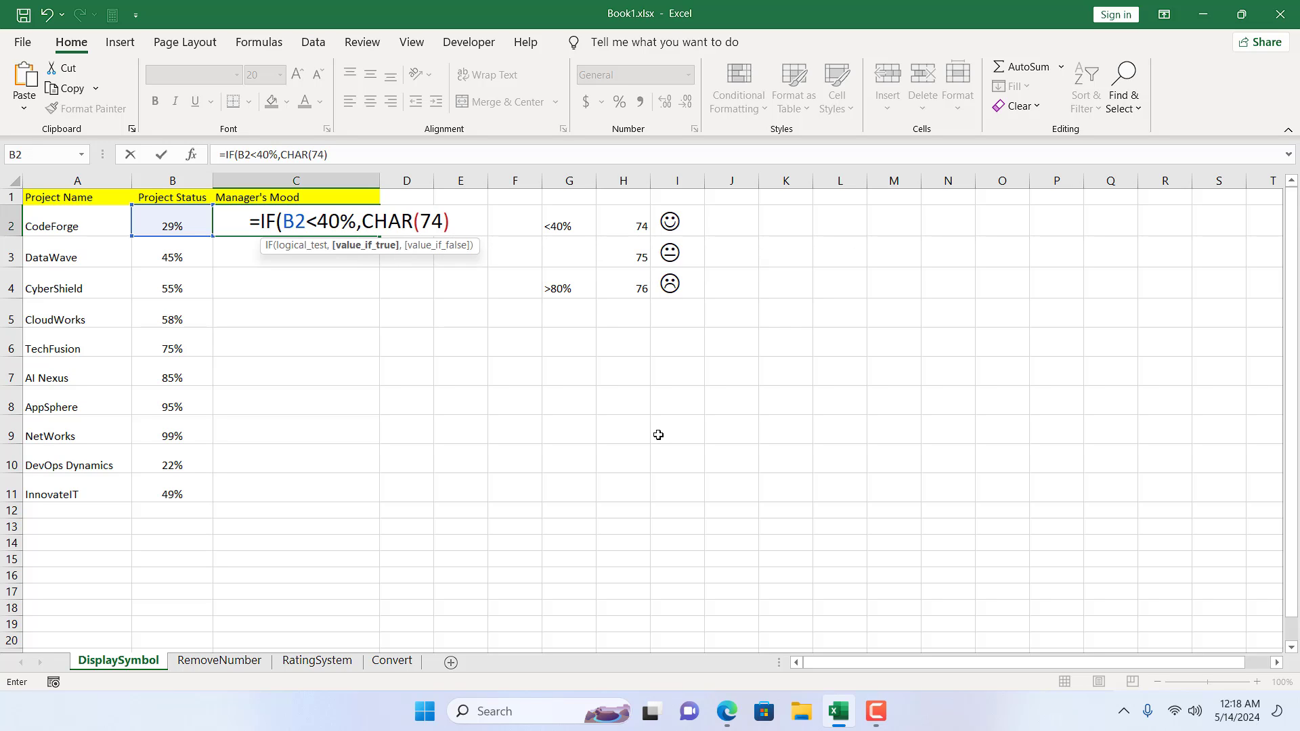
text(,)
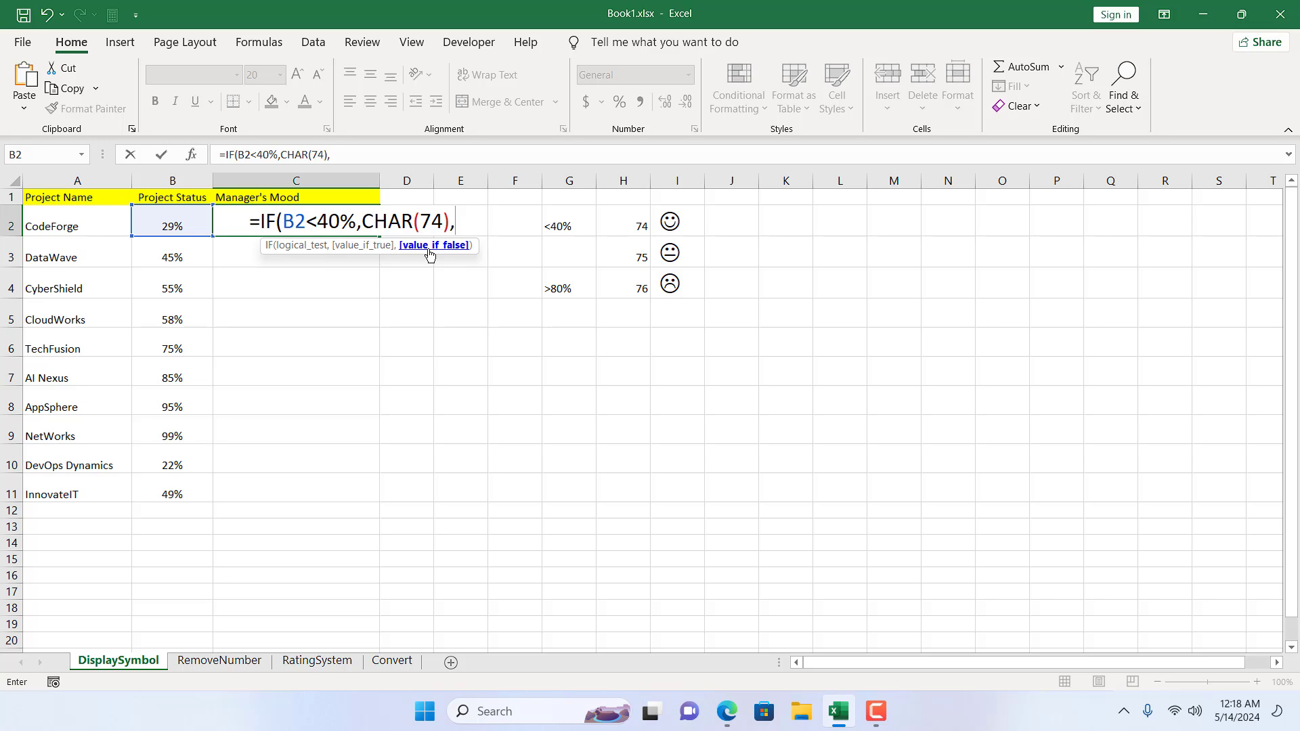
text(IF()
click(149, 220)
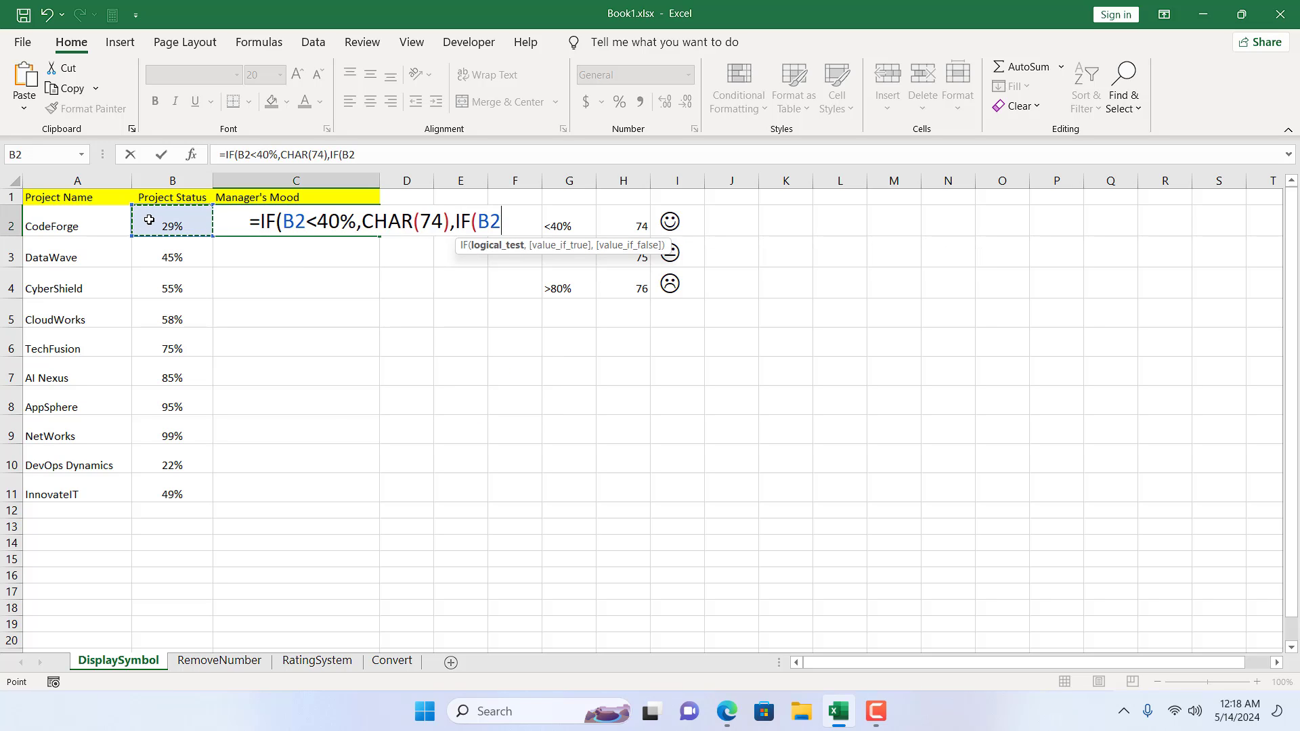
text(>80)
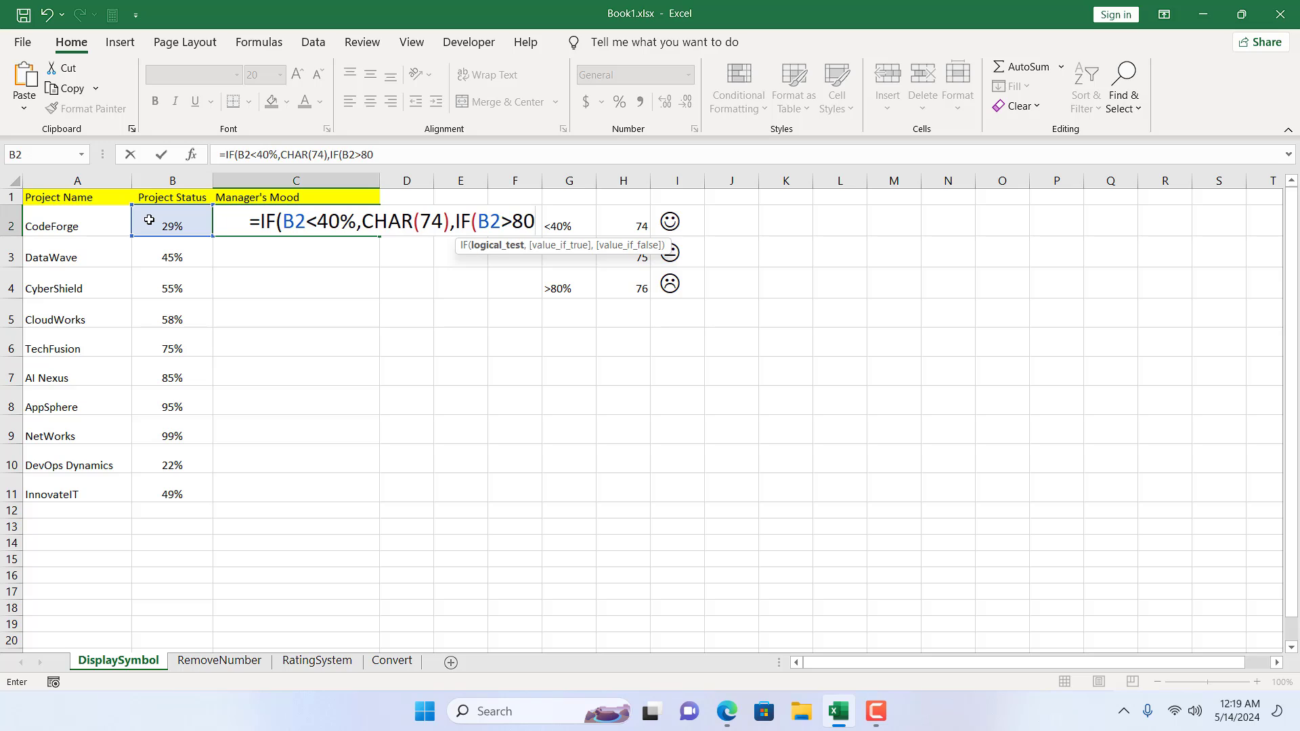
text(%,)
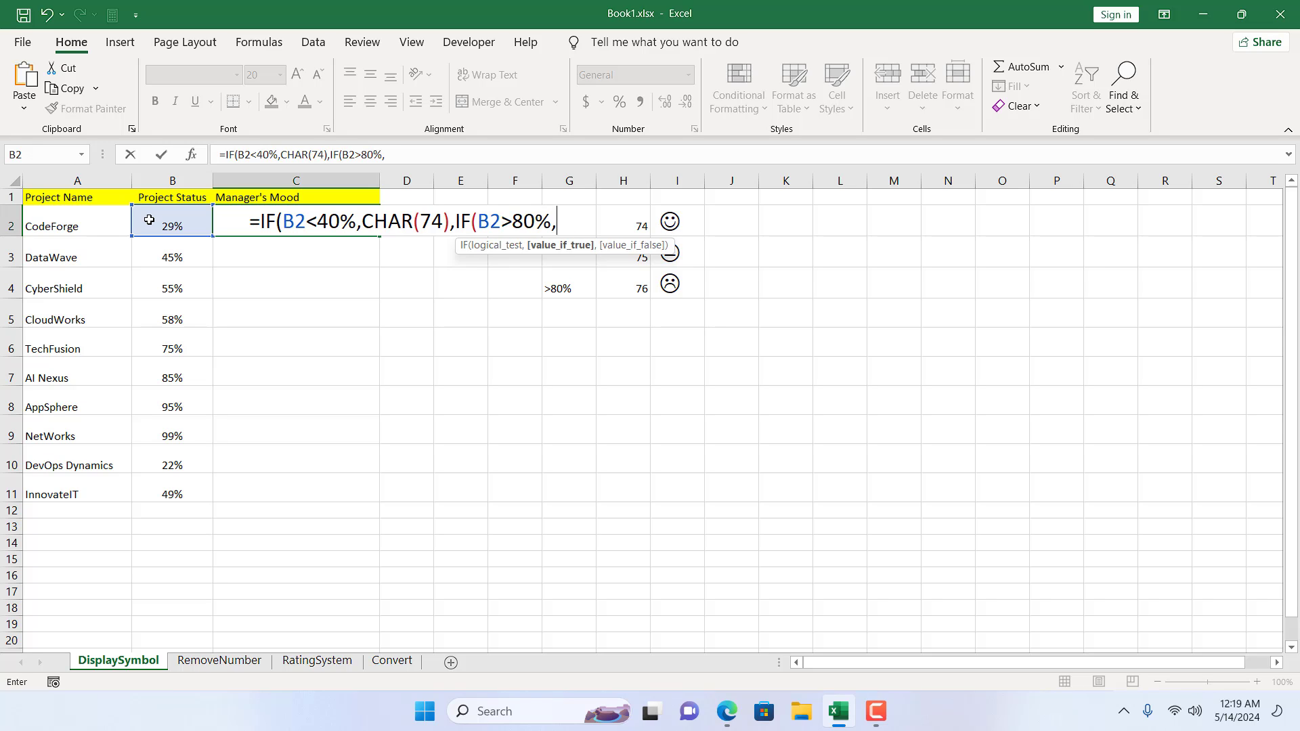
text(Cha)
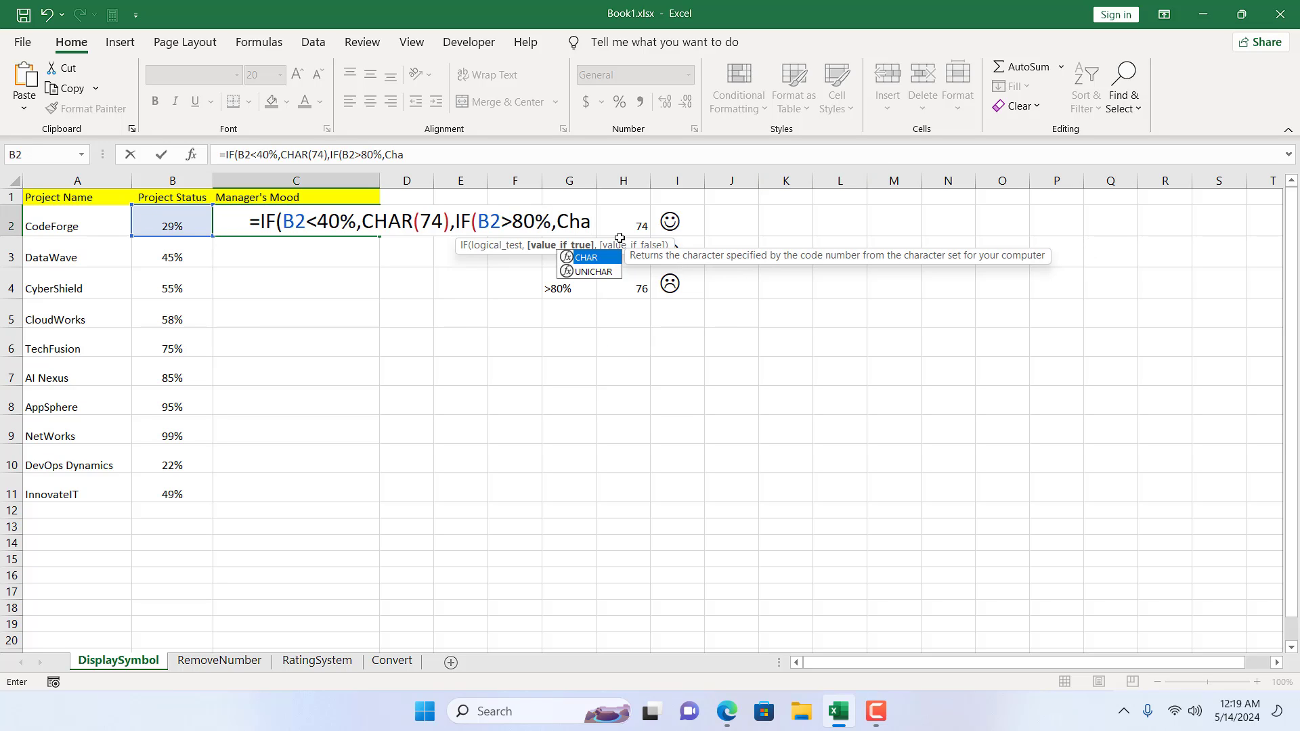
double_click(581, 258)
text(76))
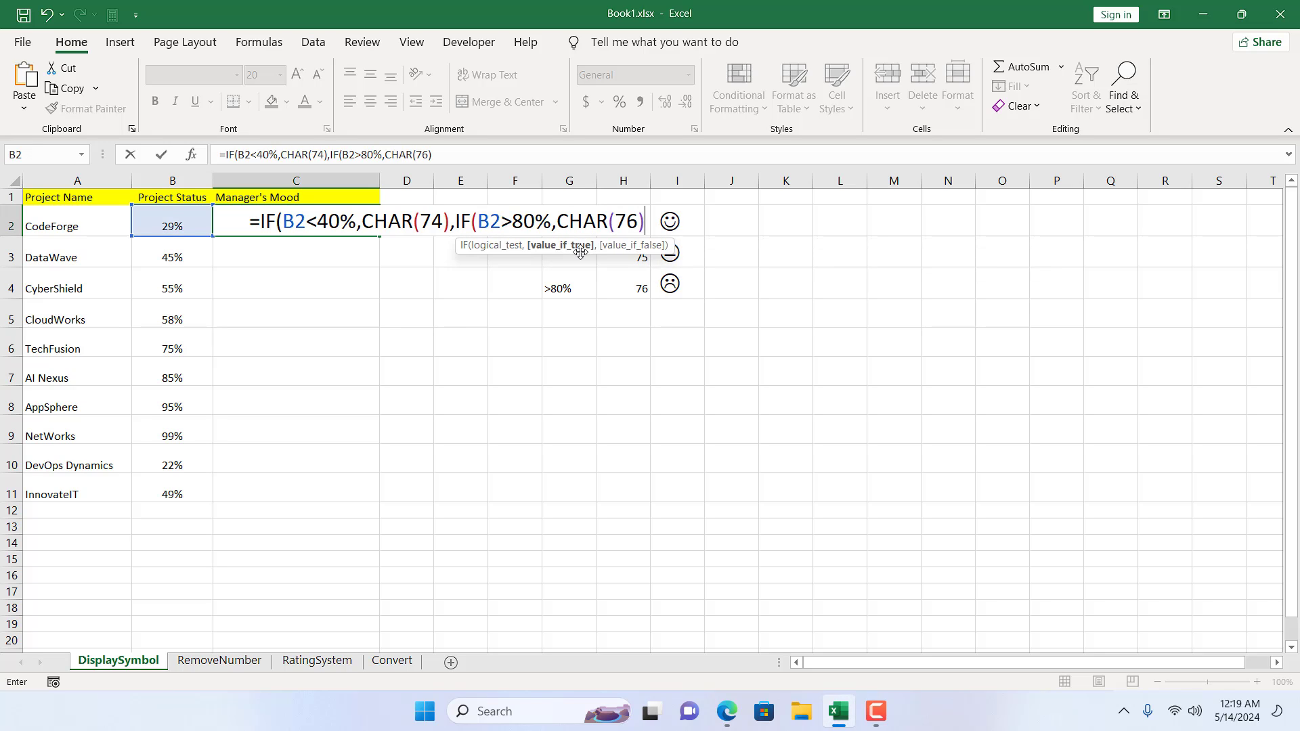
text(,)
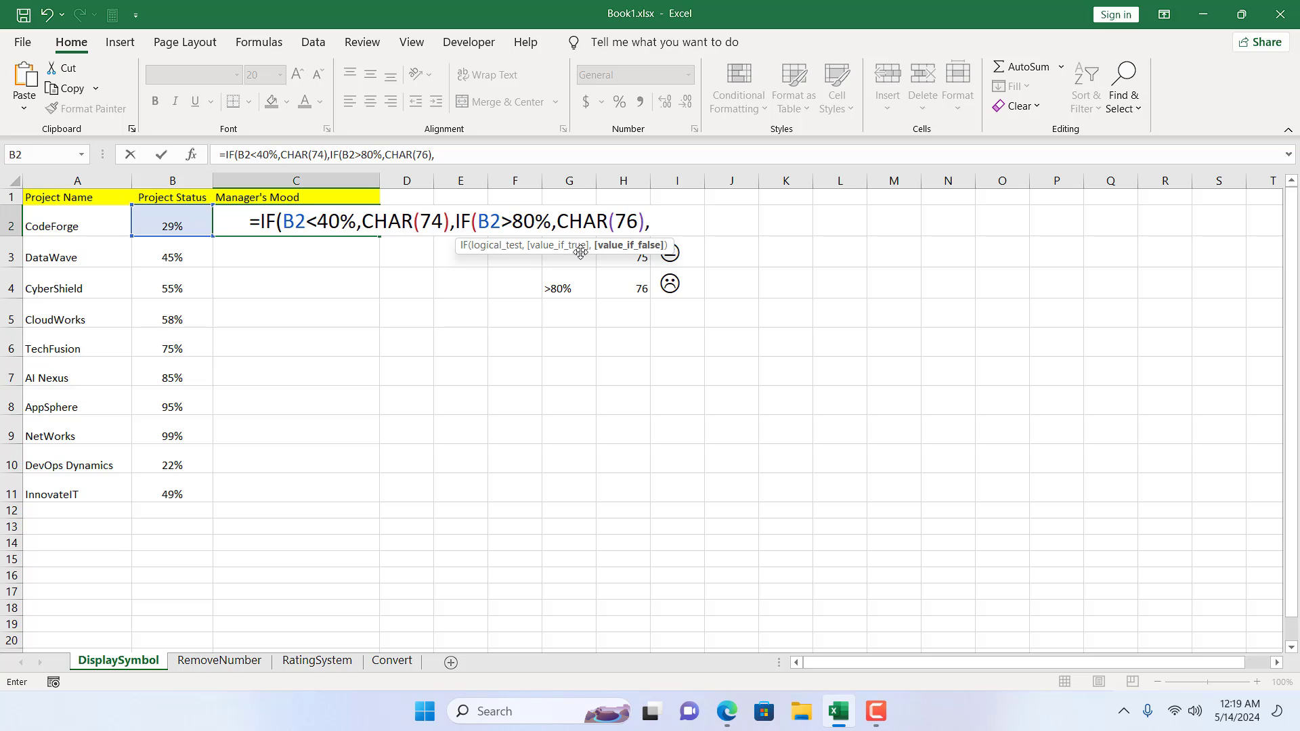
text(Char)
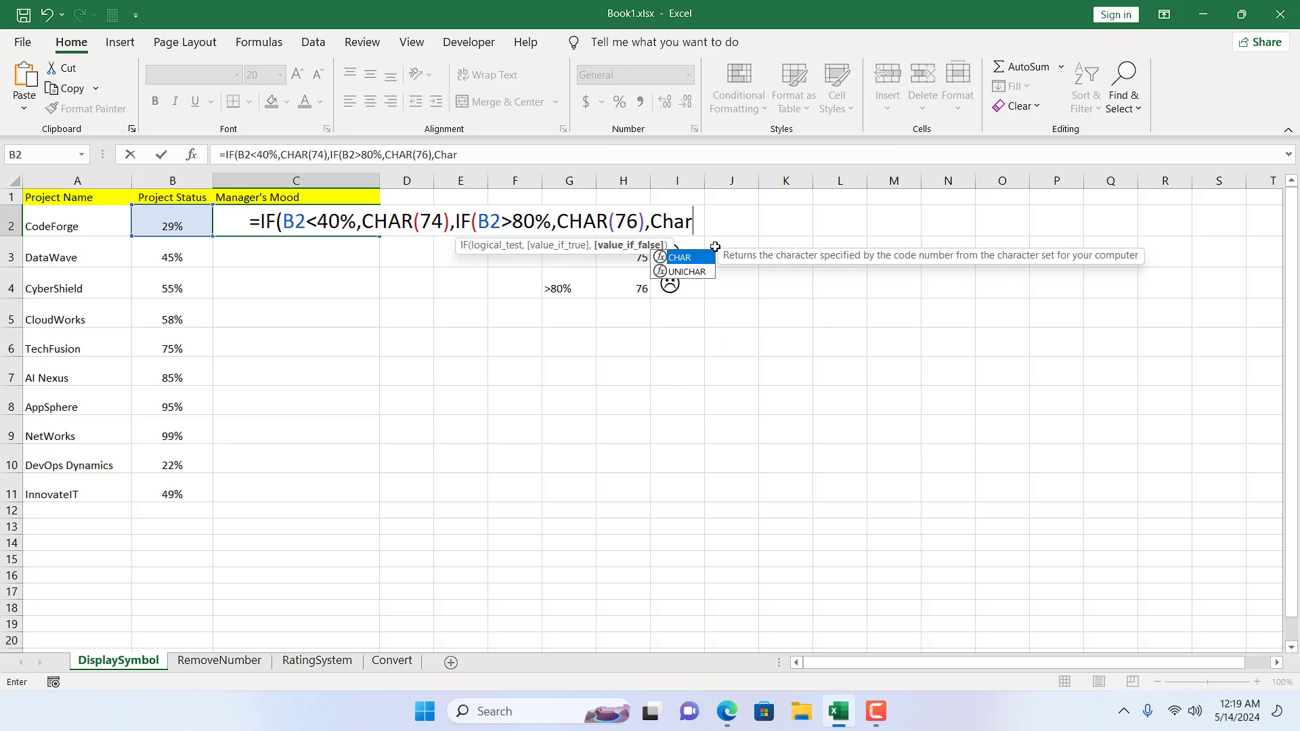
key(Tab)
text(75))
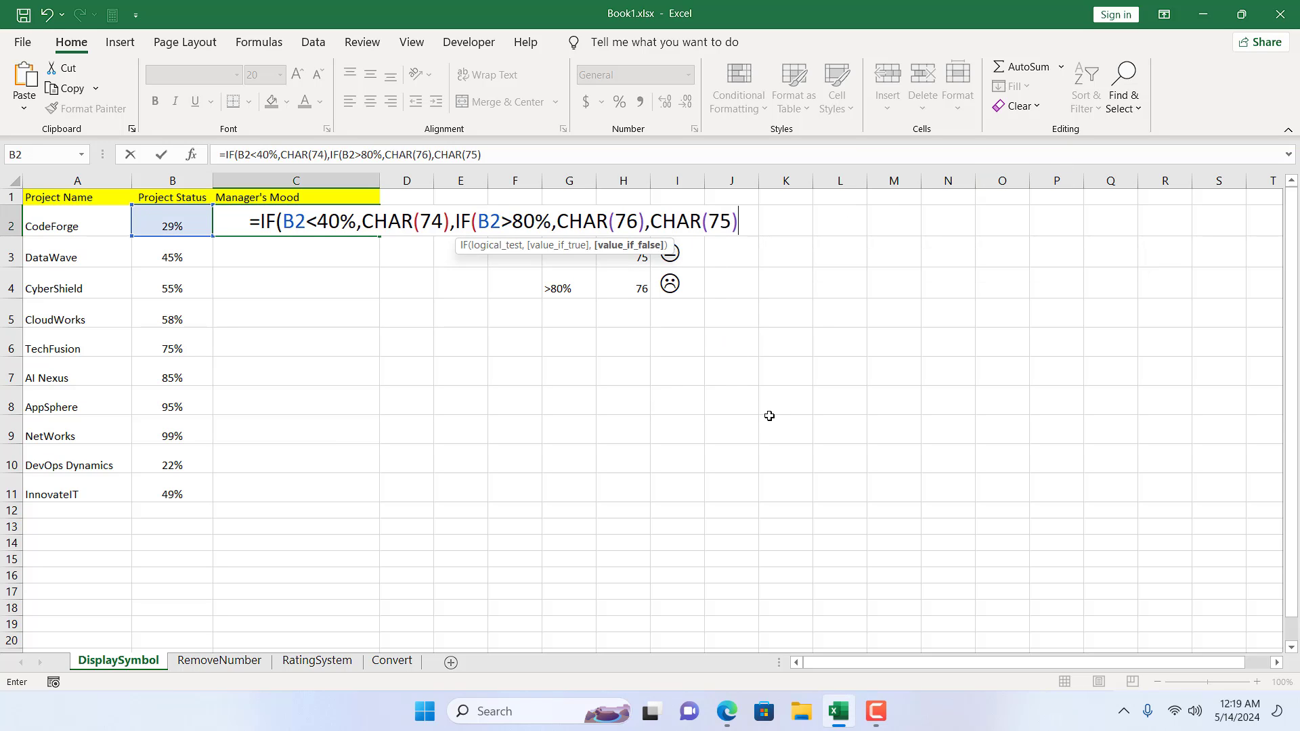
text())
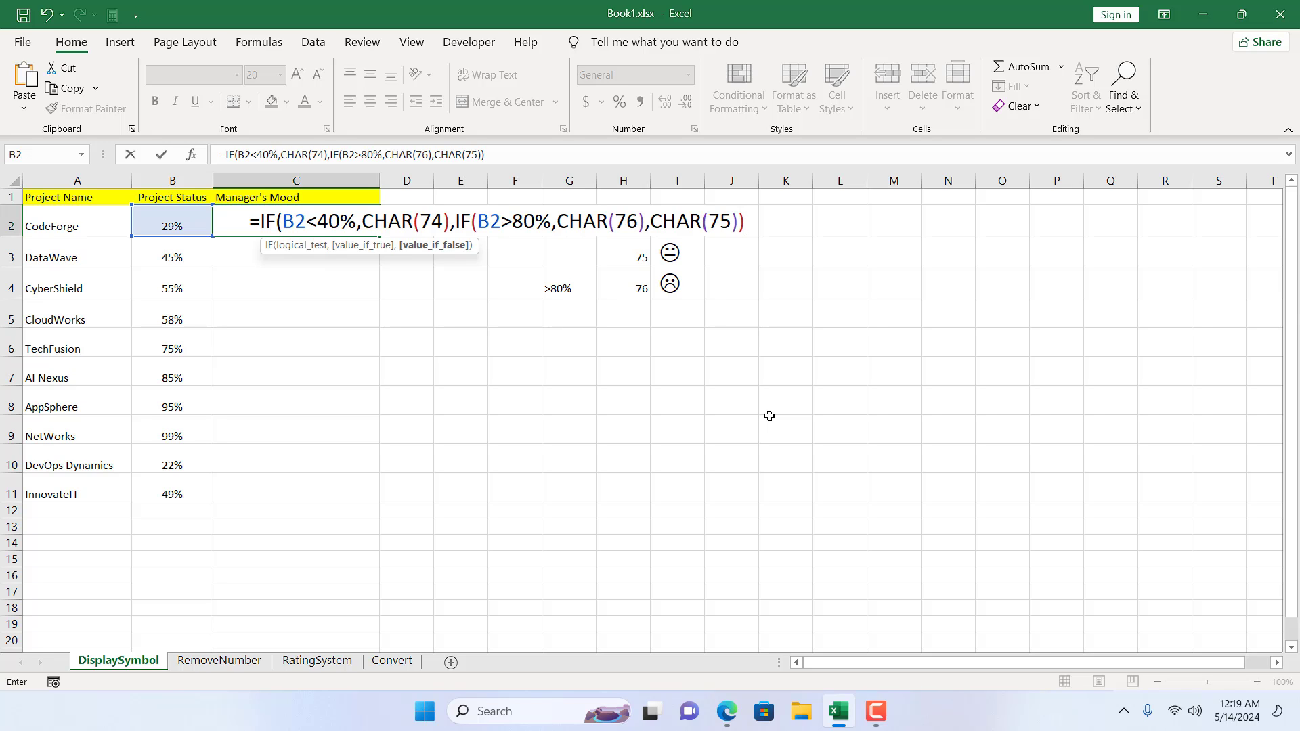
text())
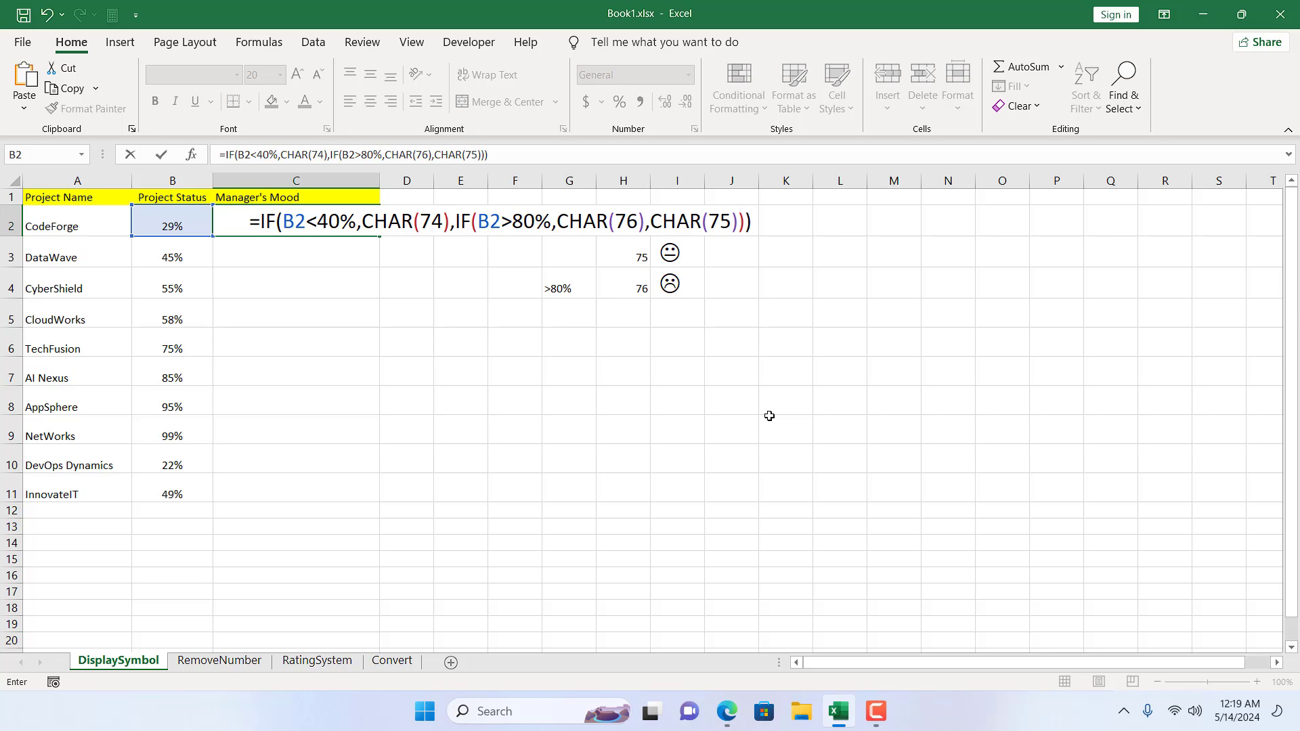
key(Return)
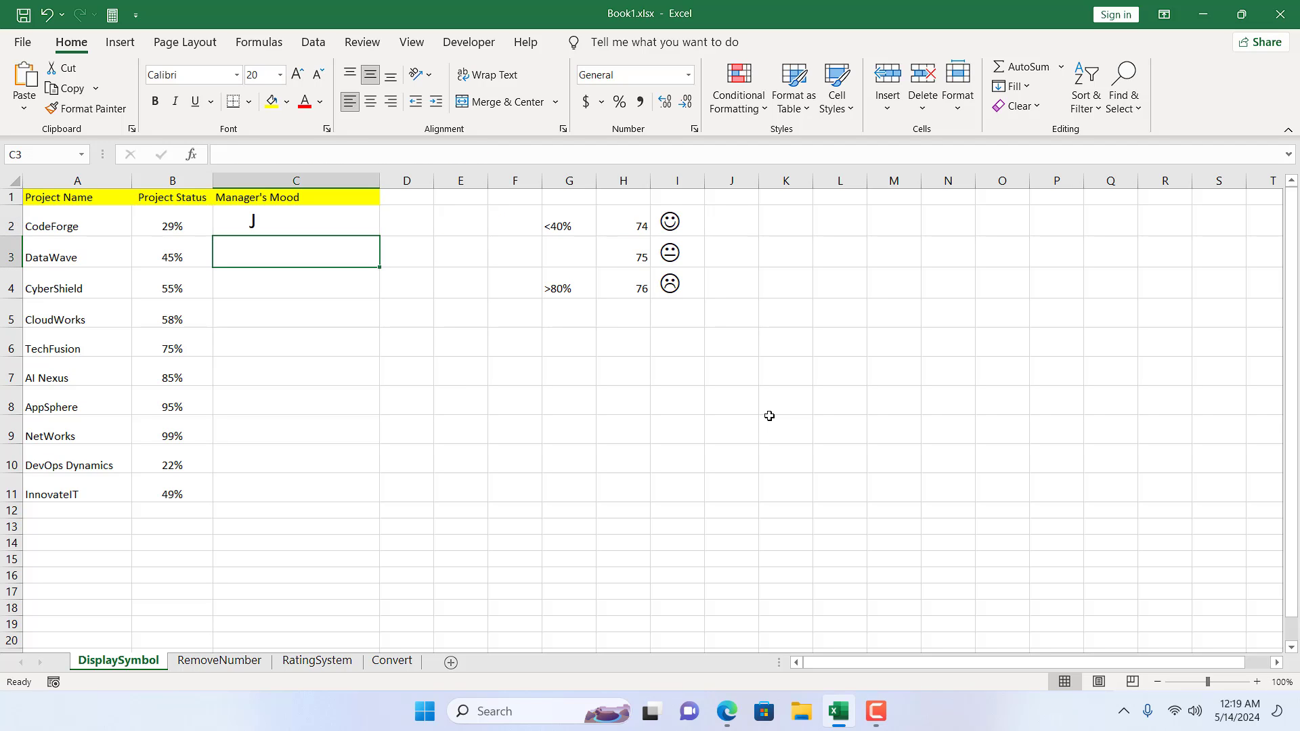
Fill C2's mood formula down to C11 and format those cells in Wingdings
click(325, 215)
drag(381, 238, 356, 483)
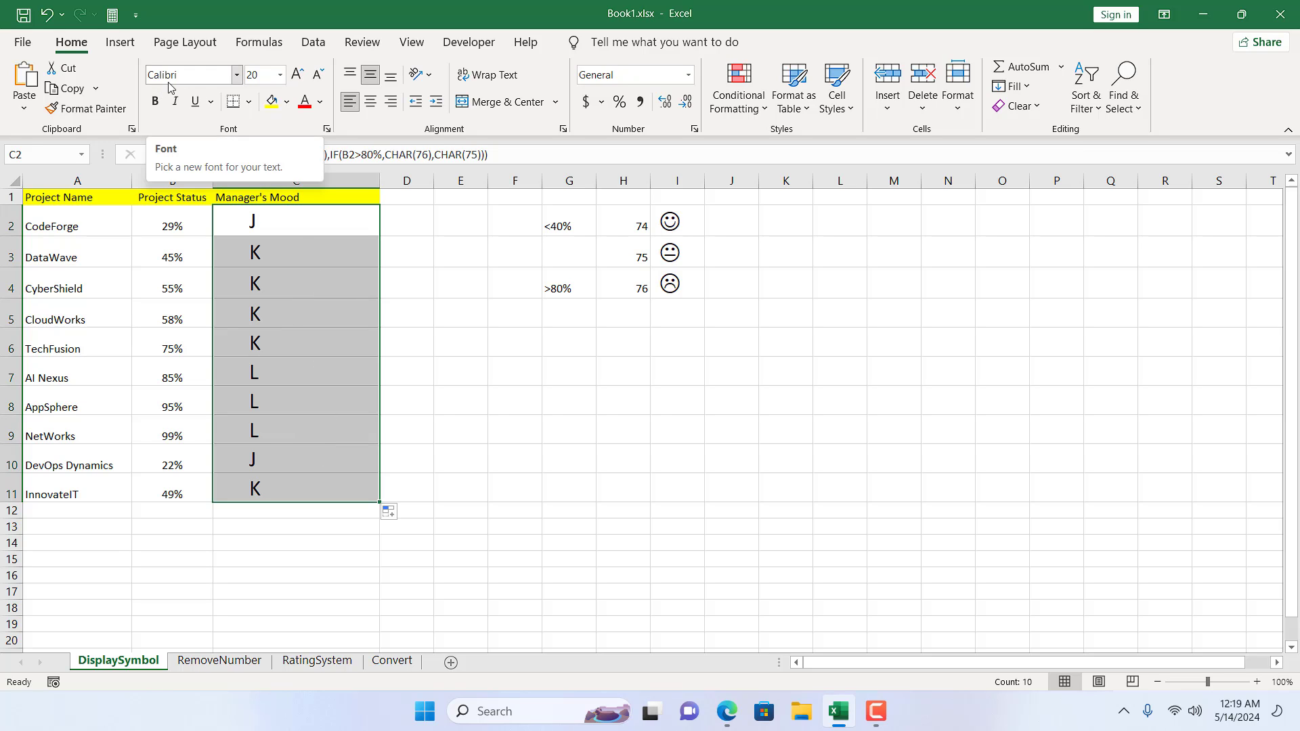
click(236, 79)
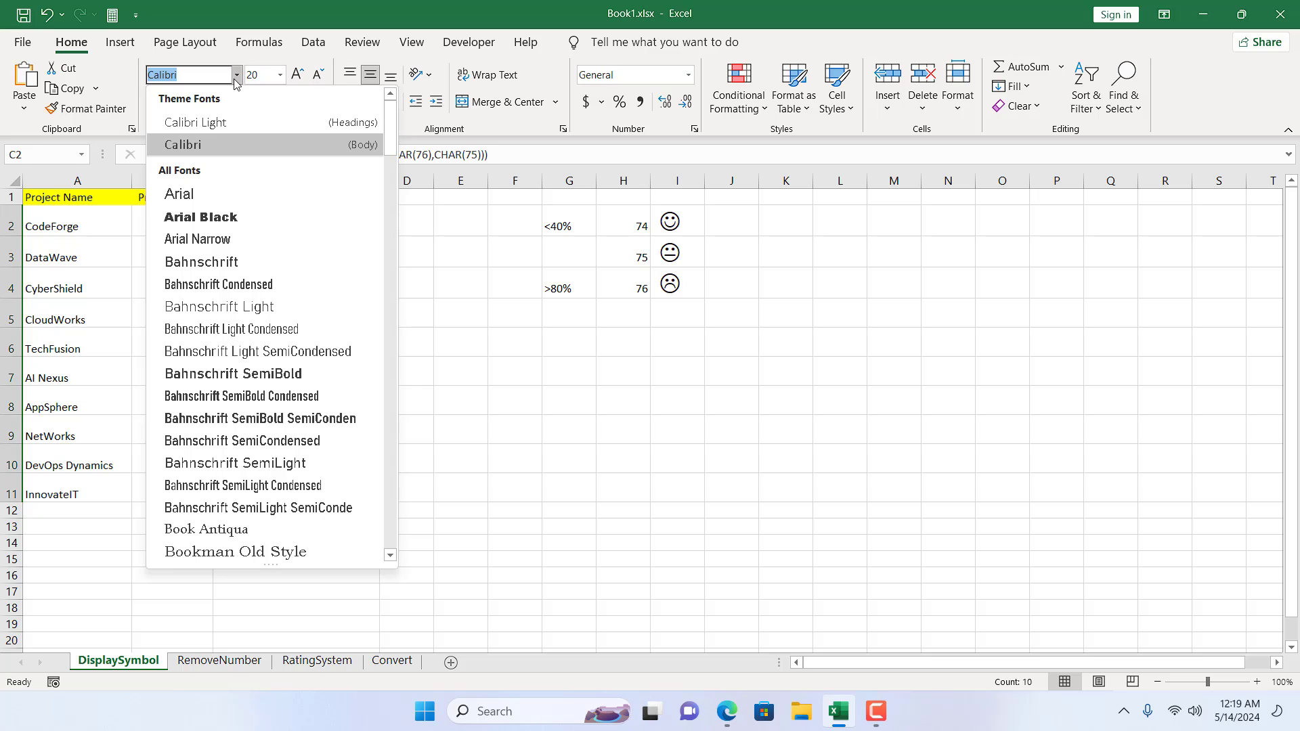
scroll(256, 348, down, 20)
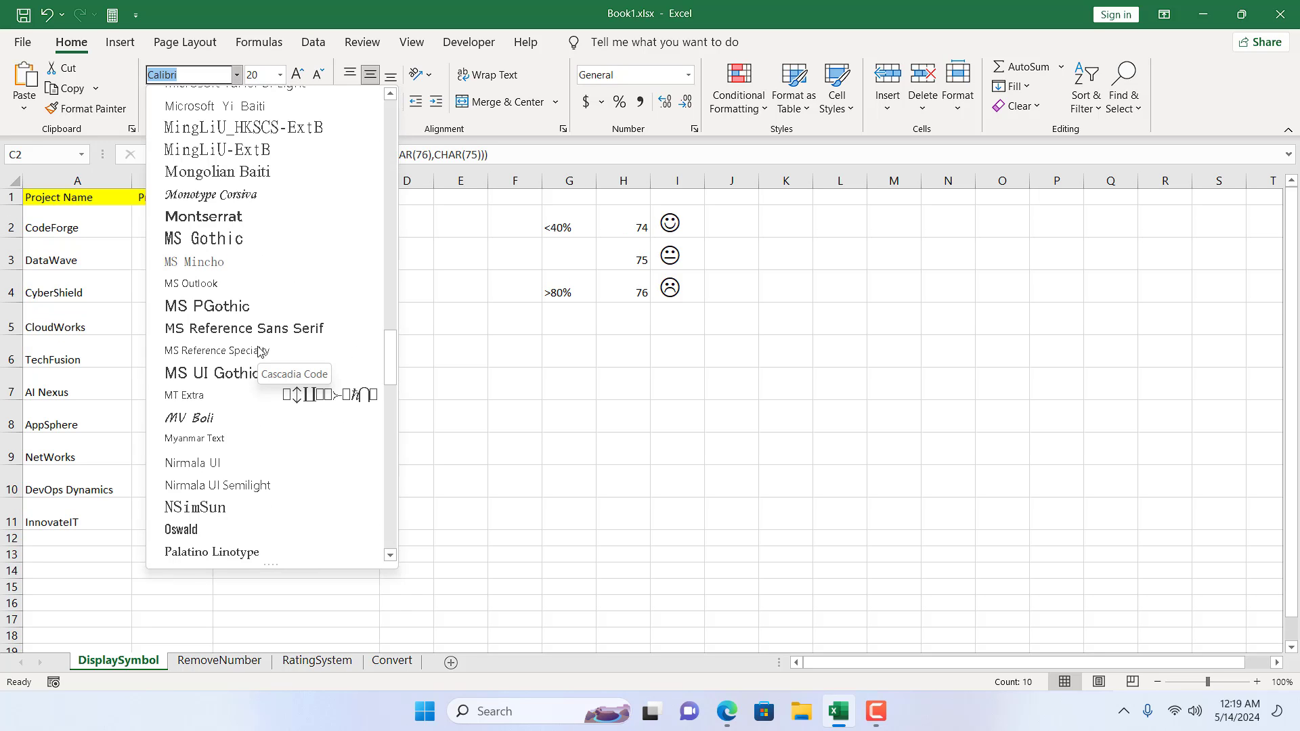
scroll(257, 351, down, 5)
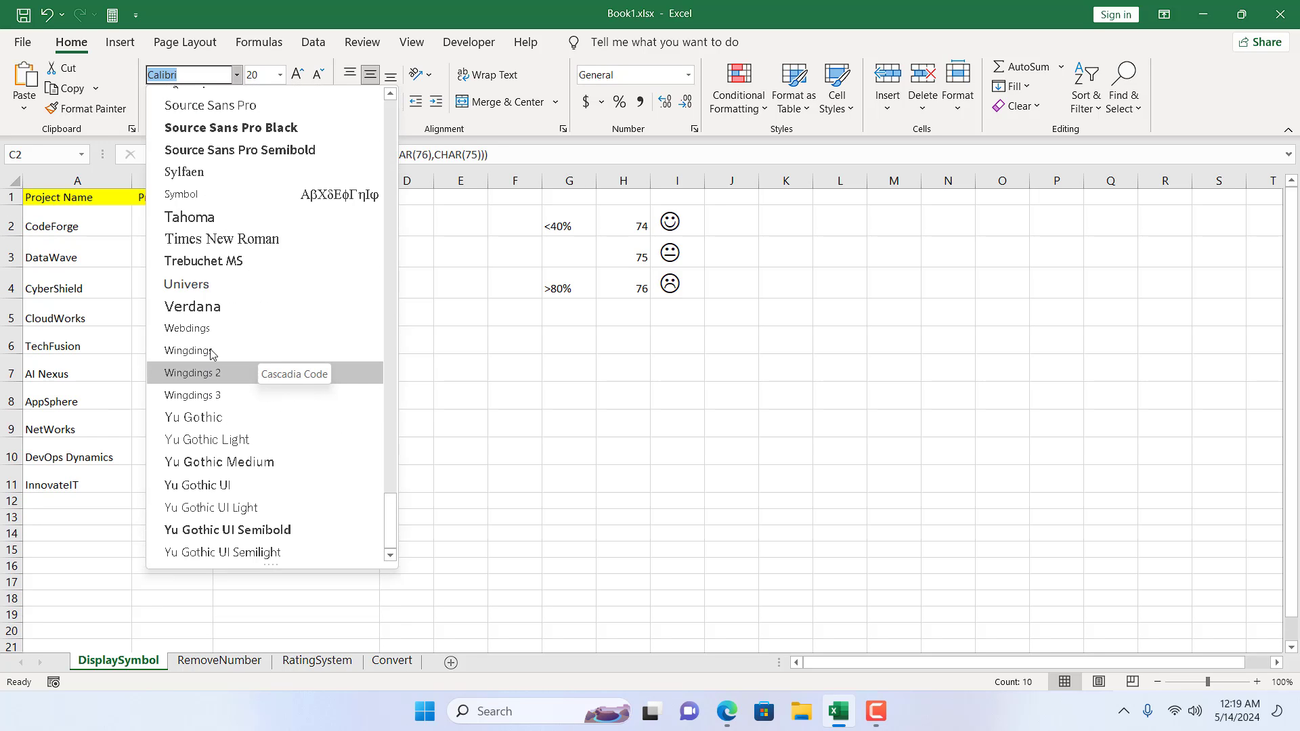
click(212, 349)
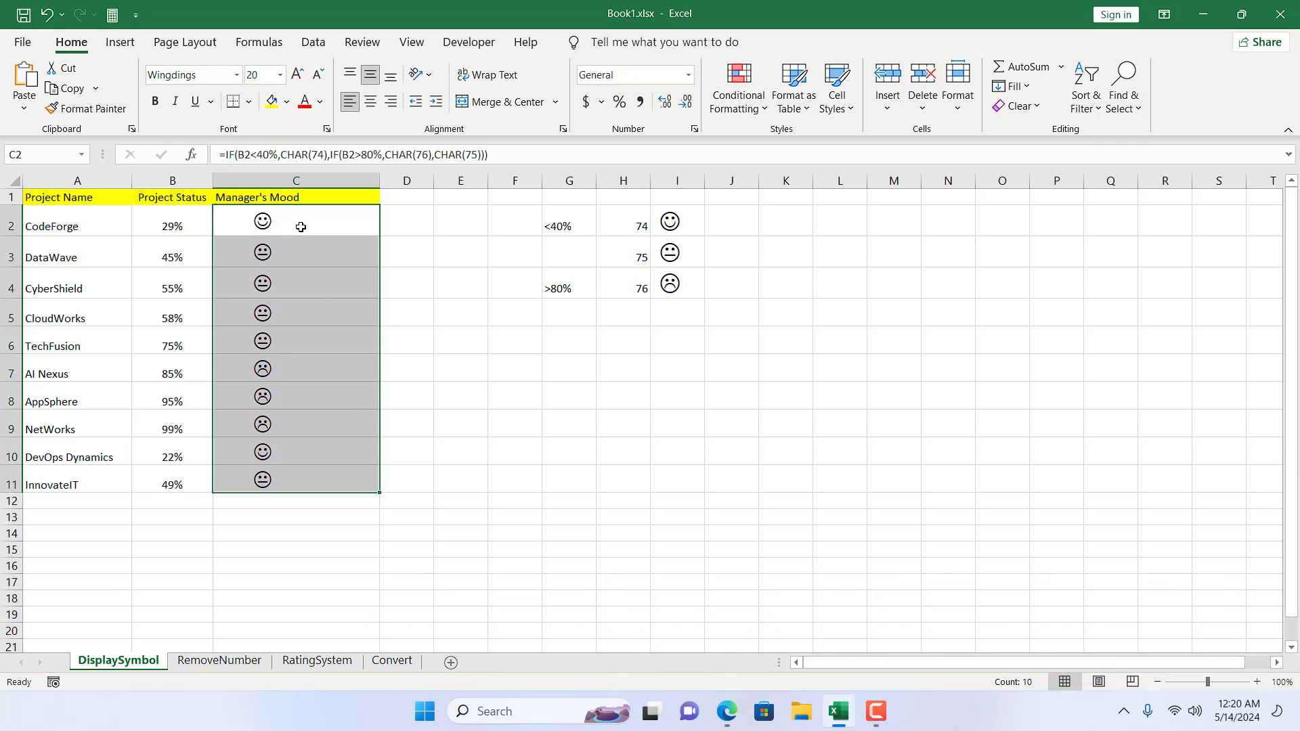
Move the 76 and frown face pair to E2, beside <40%
drag(626, 283, 702, 278)
key(ctrl+c)
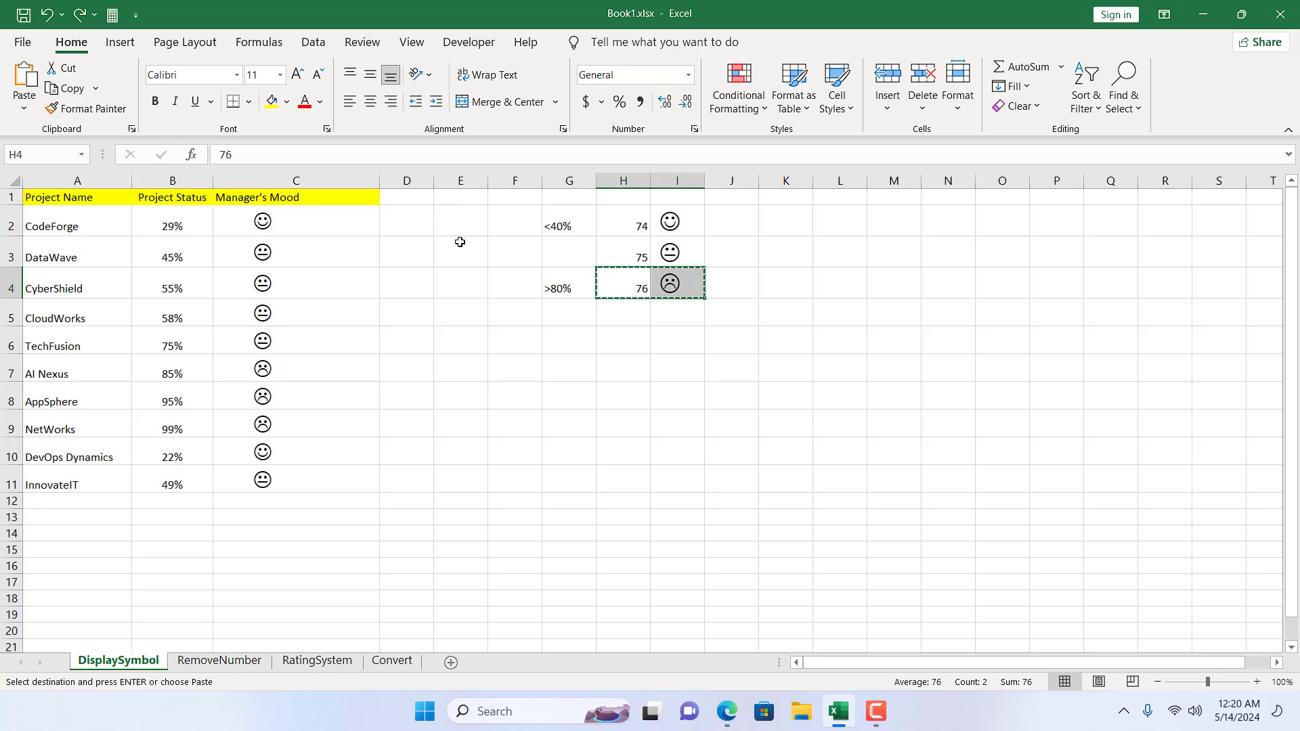
click(458, 223)
key(ctrl+v)
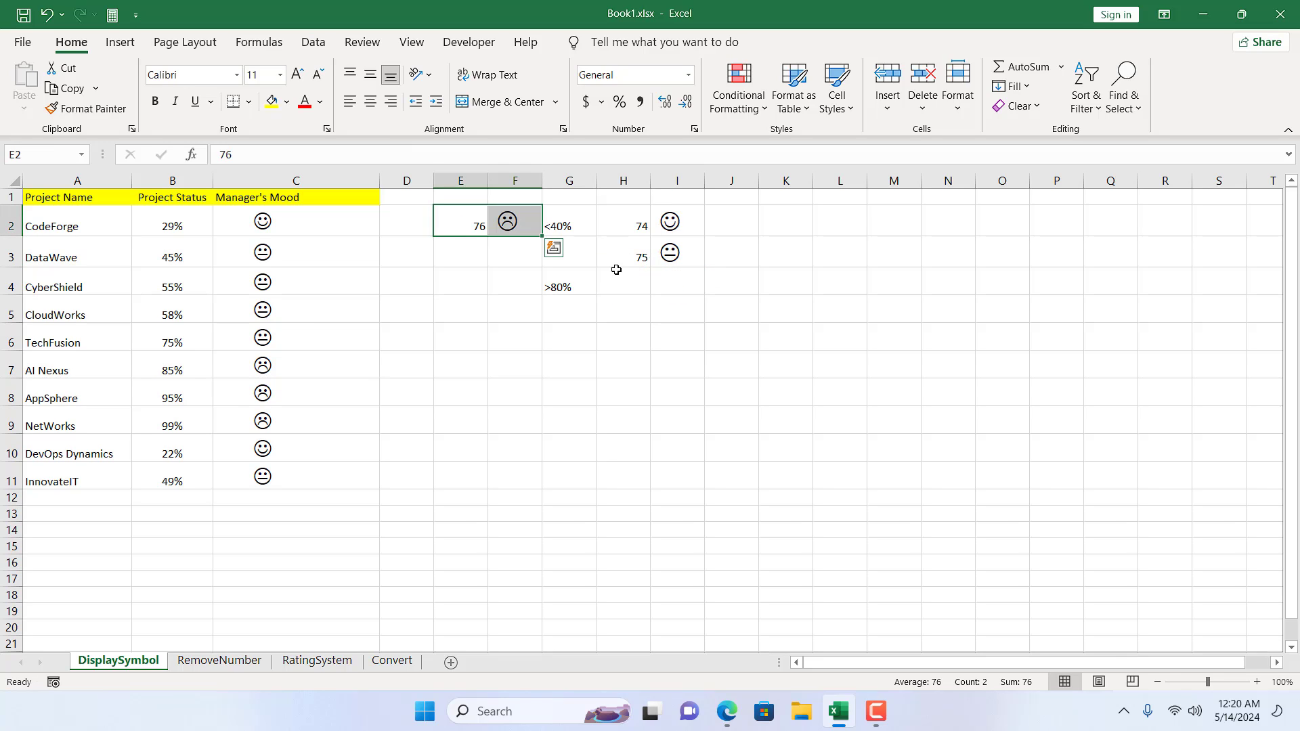
Move the 74 and smiley pair to E4, beside >80%
drag(630, 227, 671, 222)
key(ctrl+x)
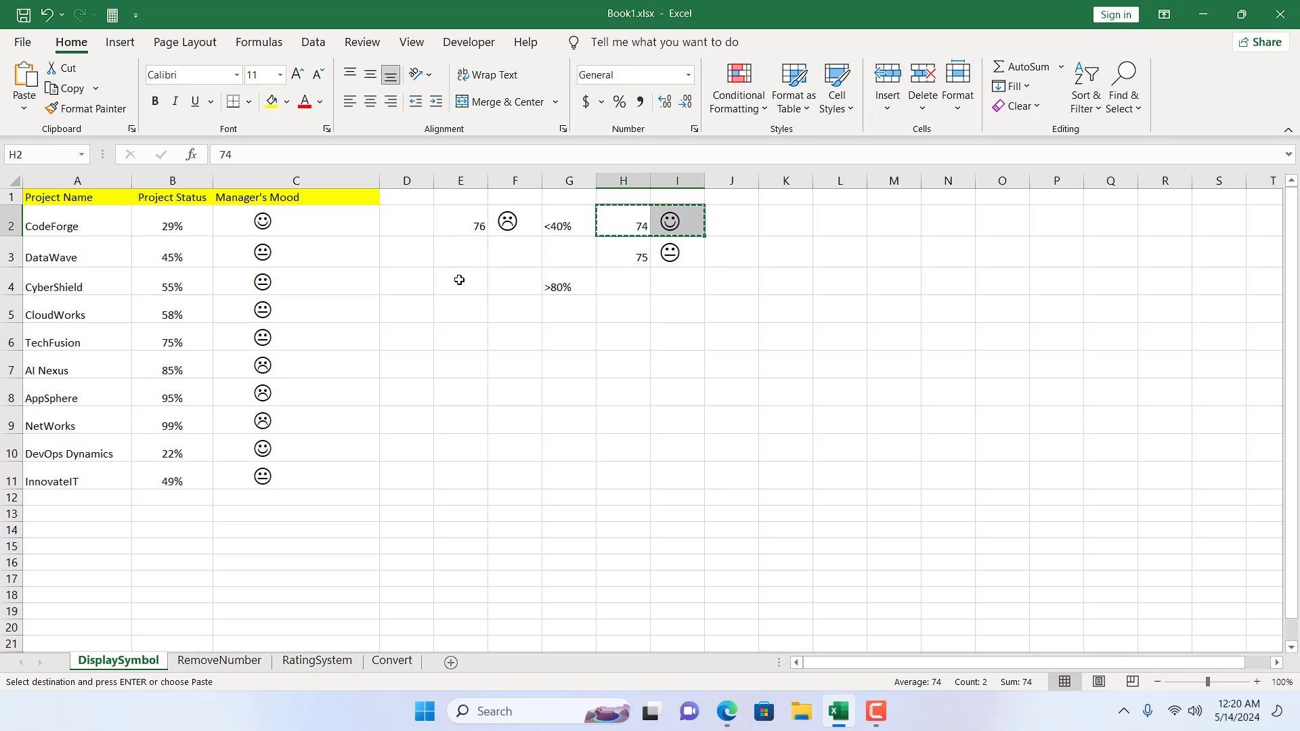
click(459, 279)
key(ctrl+v)
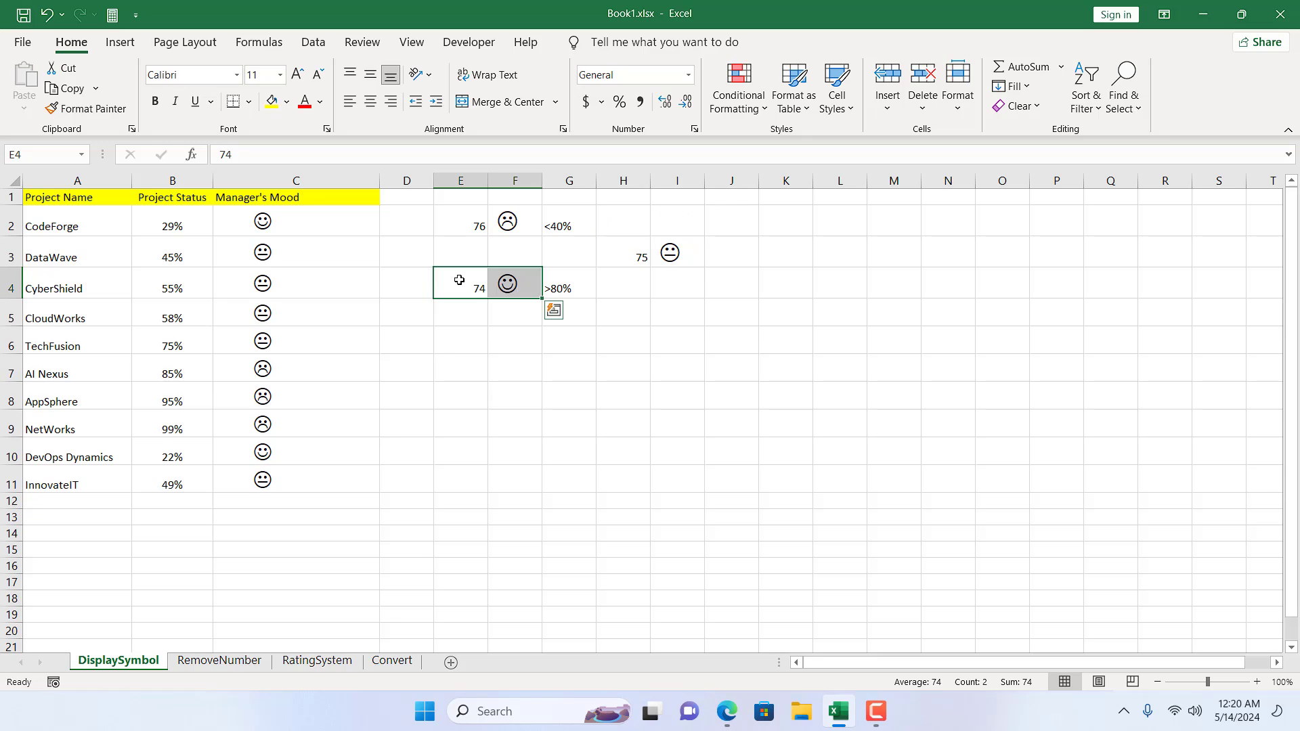
click(576, 379)
click(221, 223)
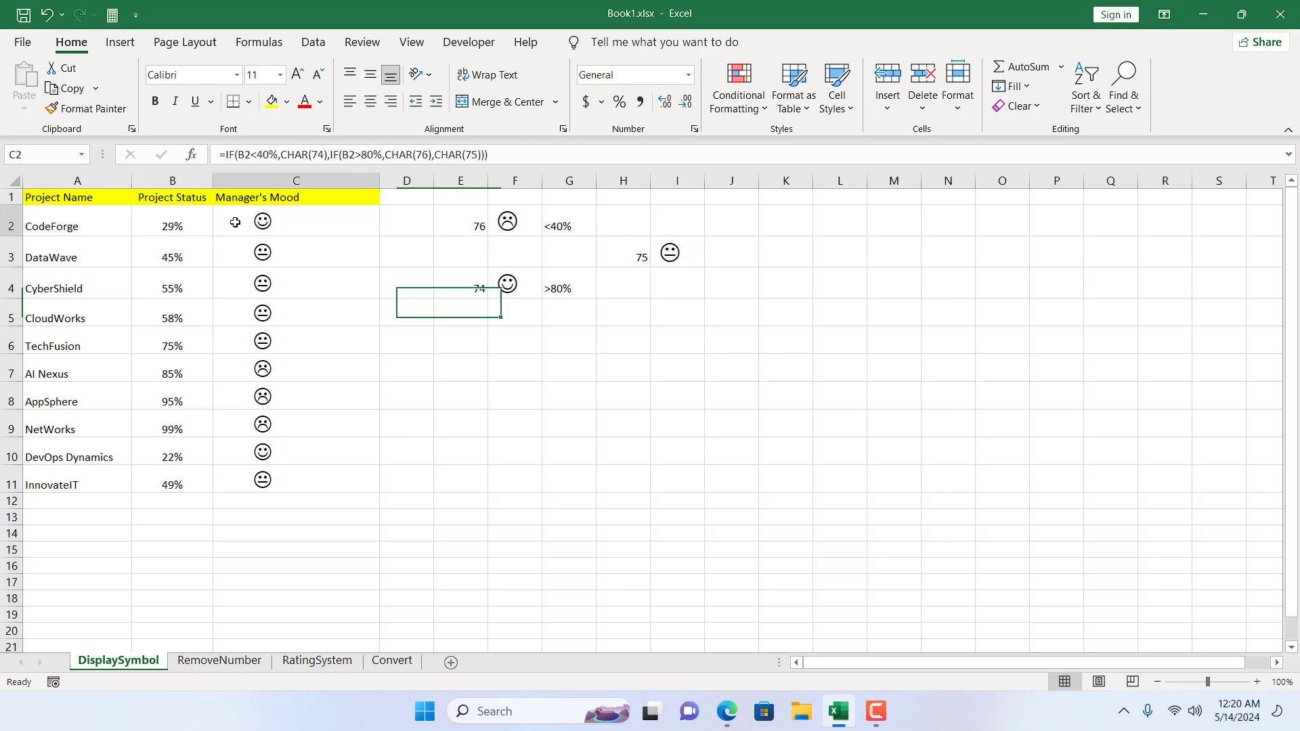
Swap C2's formula codes so below 40% returns CHAR(76) and above 80% CHAR(74)
click(317, 154)
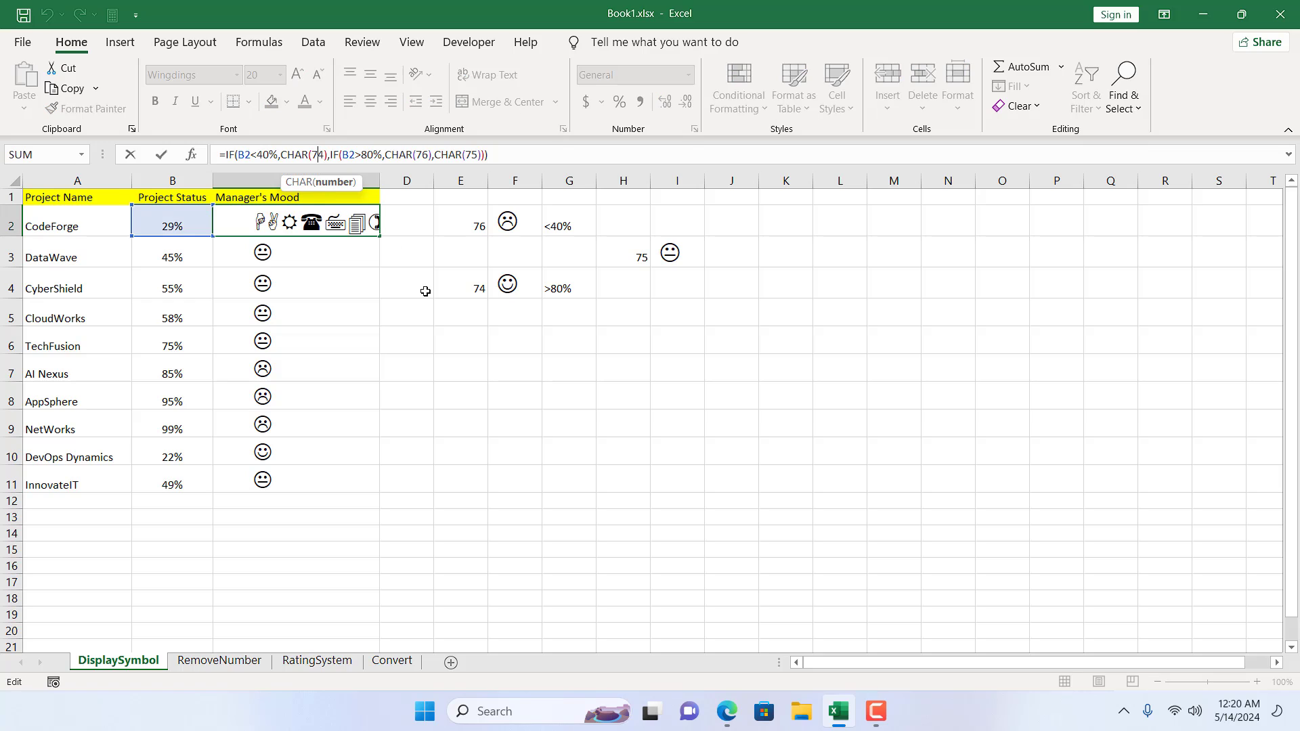
key(Delete)
text(6)
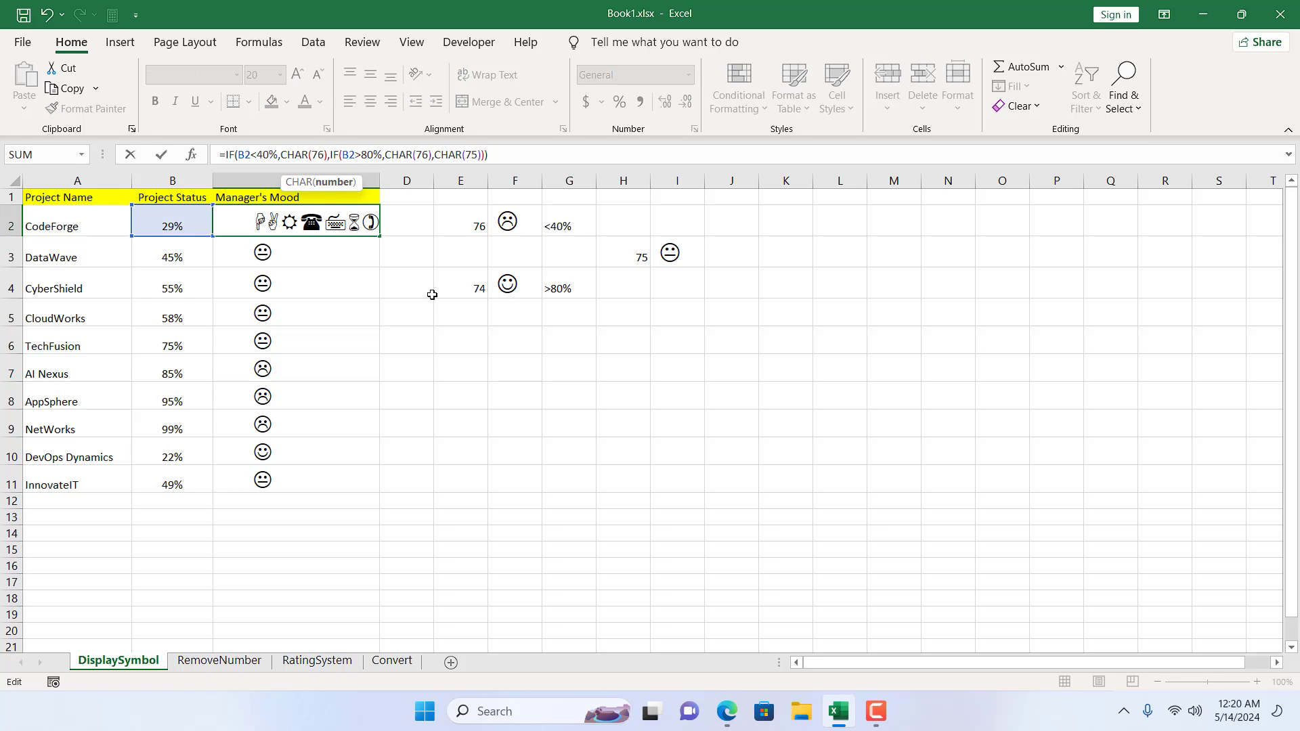
click(428, 155)
key(BackSpace)
text(4)
key(Return)
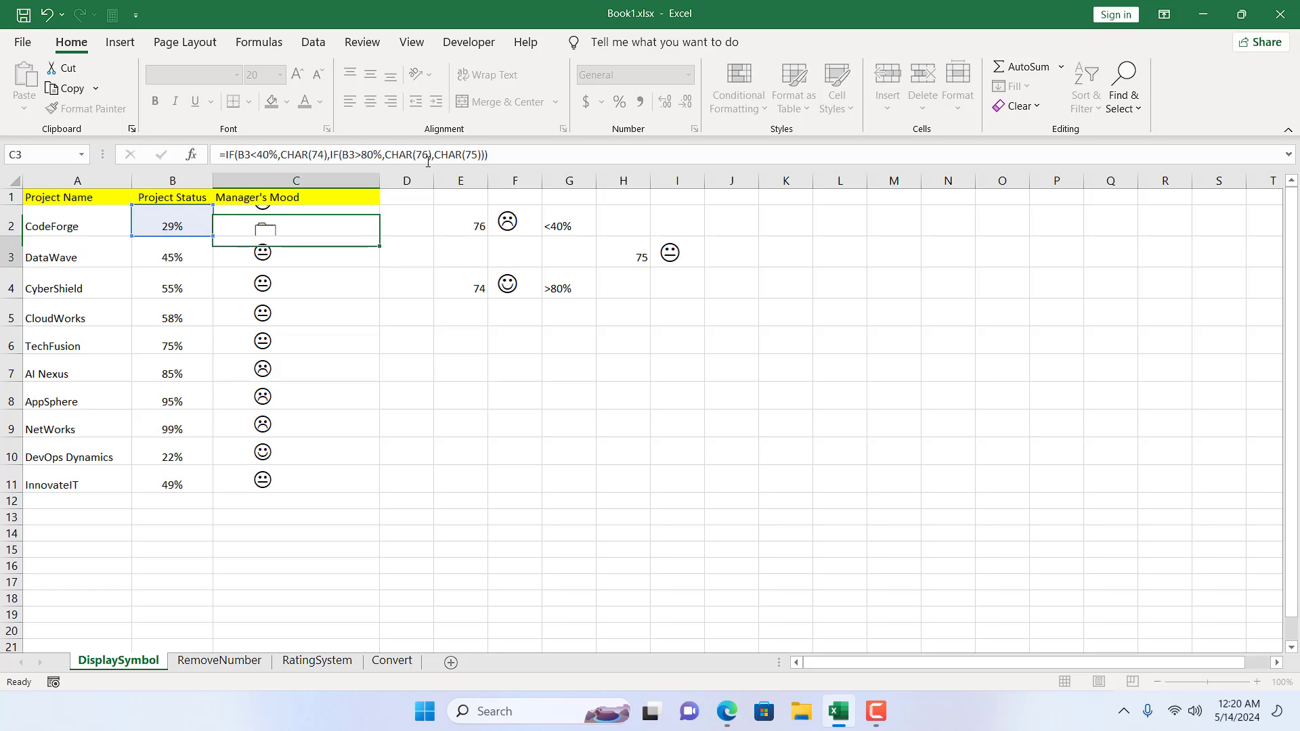
Copy the corrected formula down to C11 and check faces for CodeForge, DataWave and AI Nexus
click(292, 231)
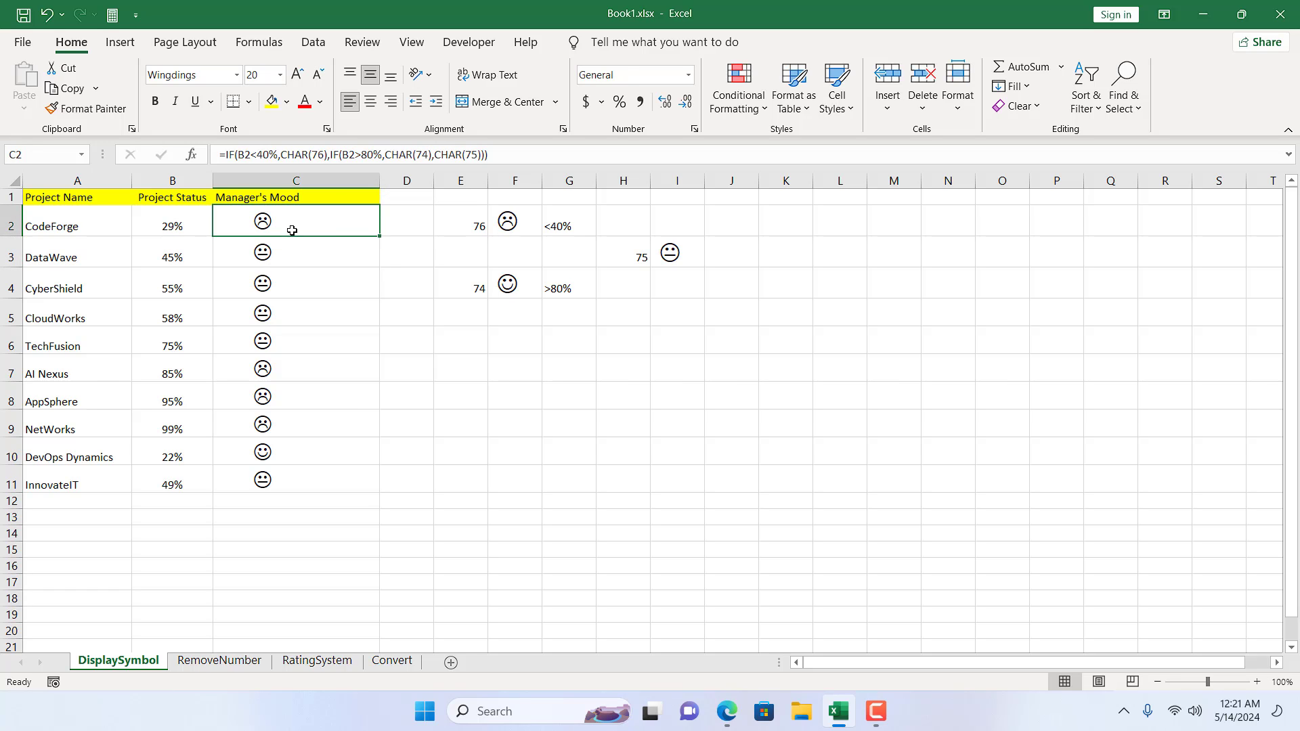
double_click(379, 236)
click(169, 224)
click(305, 220)
click(168, 264)
click(315, 258)
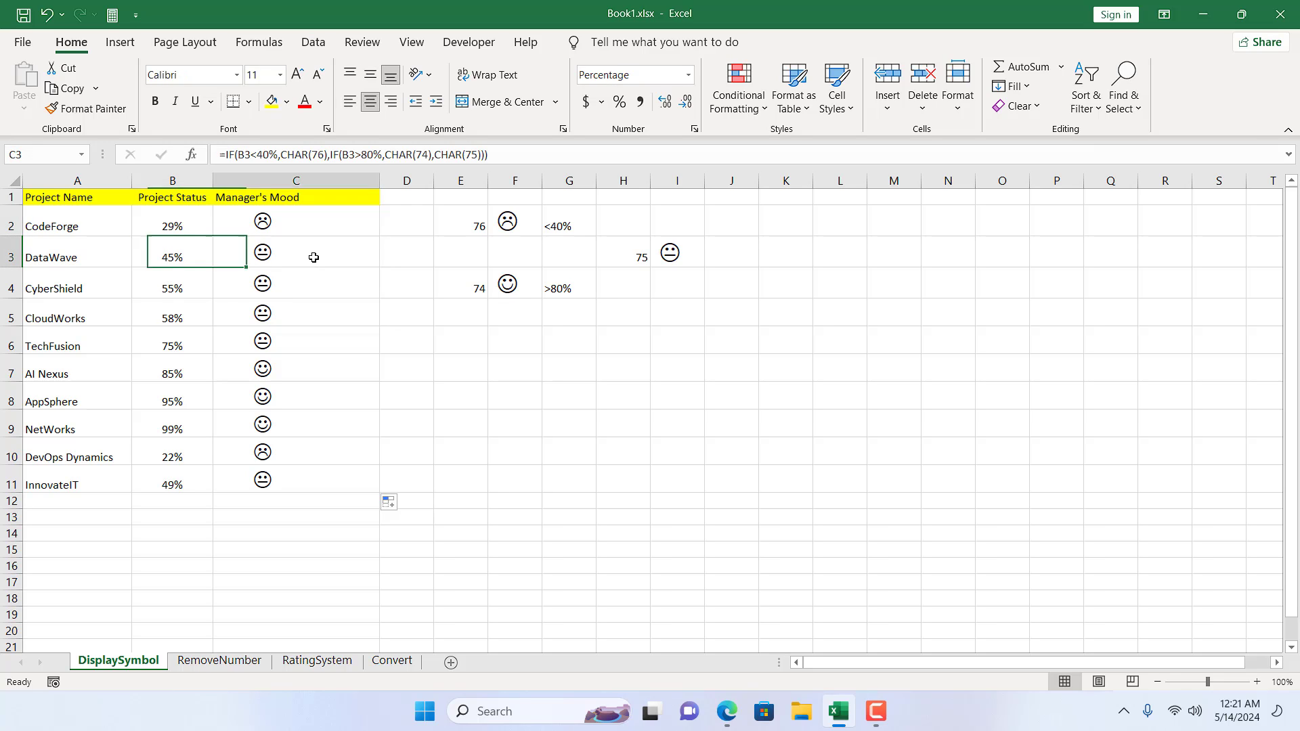
click(177, 372)
click(279, 372)
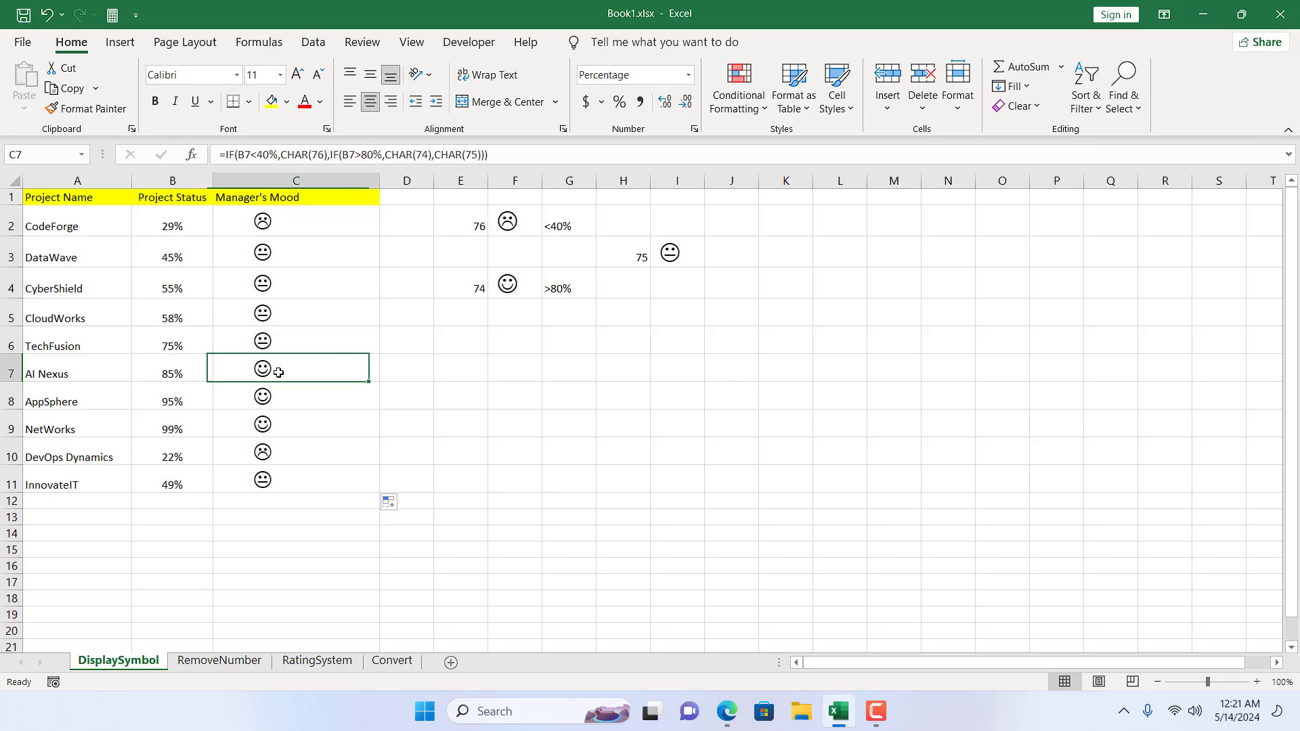
Recheck the mood formulas in C2:C11, including NetWorks and CloudWorks
click(269, 181)
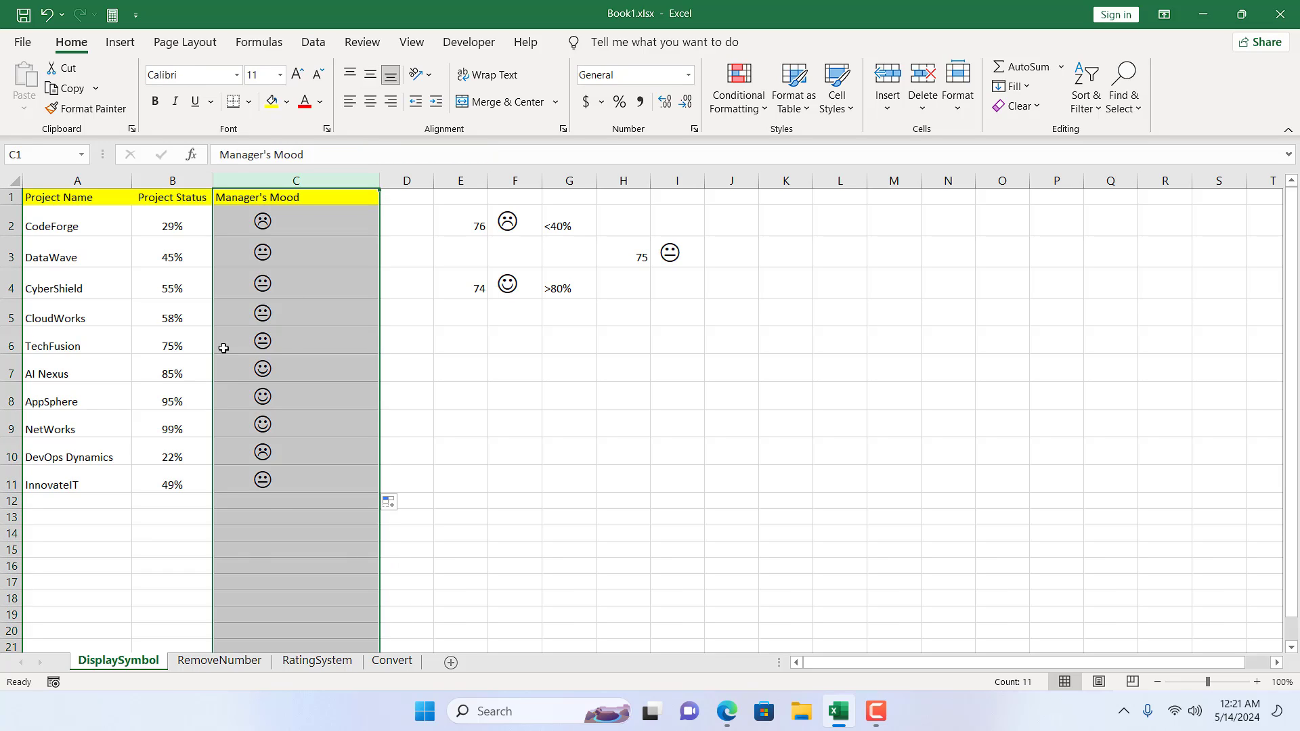
key(ctrl+z)
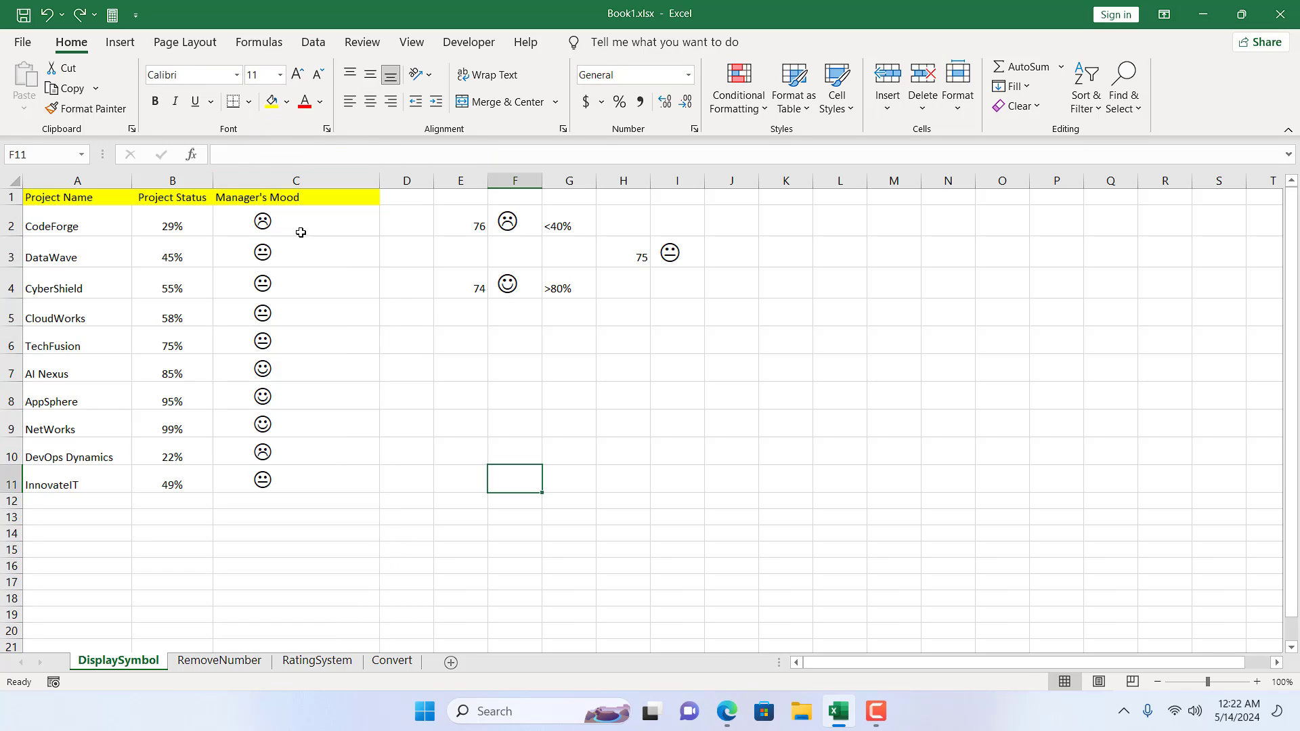
click(297, 221)
drag(296, 221, 290, 478)
click(254, 224)
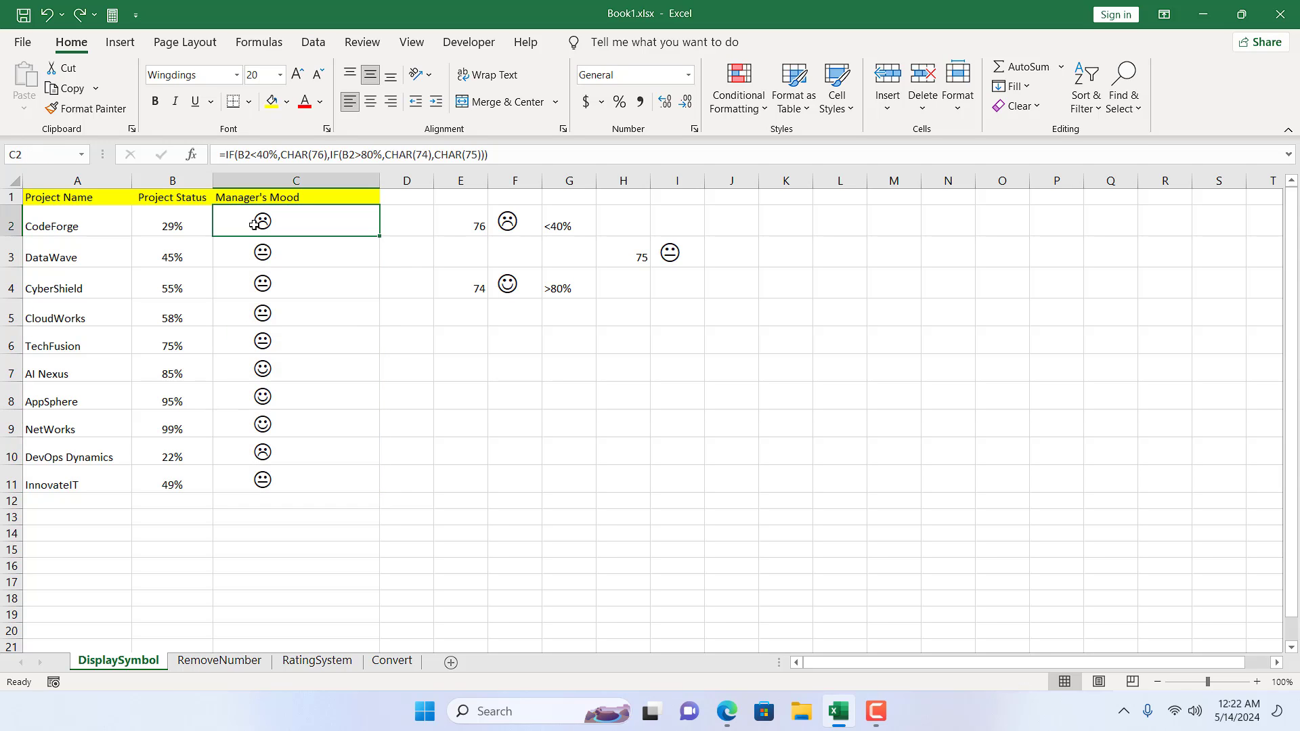
click(291, 420)
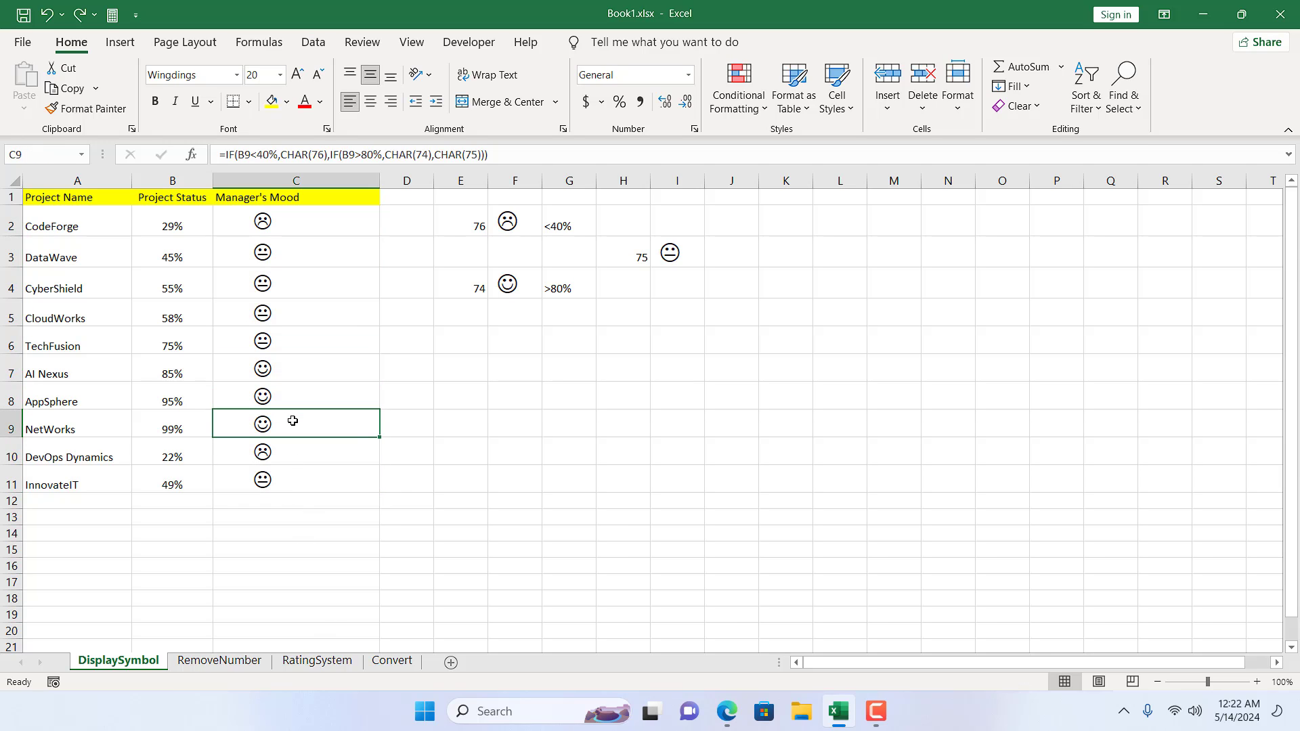
click(291, 316)
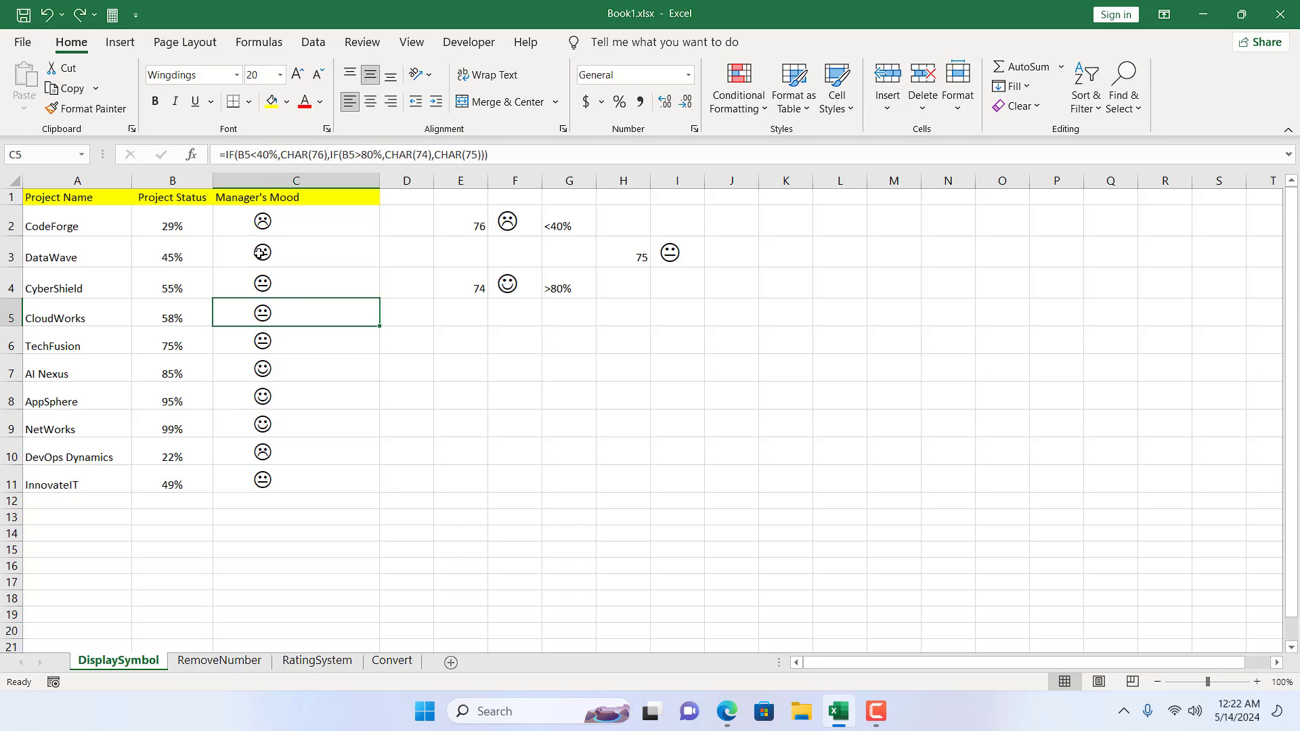
Begin a 'Use a formula' New Formatting Rule for mood cells C2:C11
drag(262, 220, 298, 474)
click(739, 95)
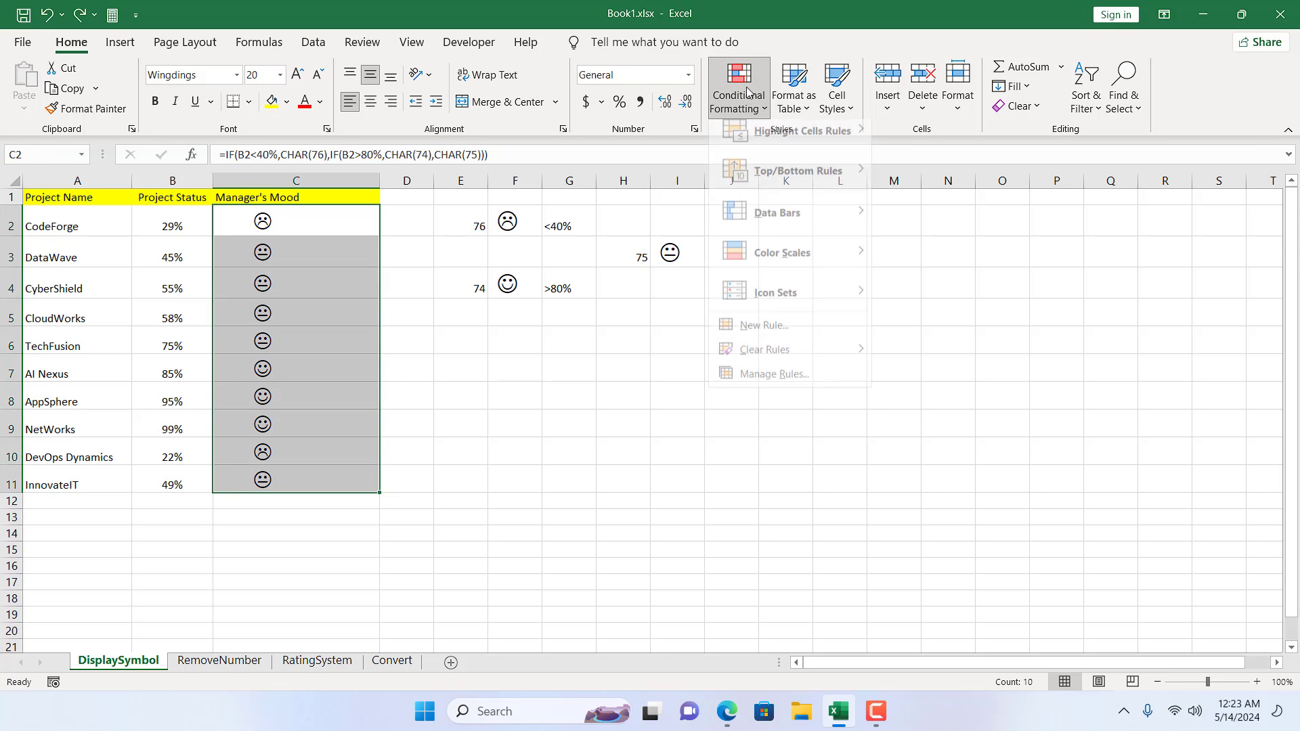
click(806, 340)
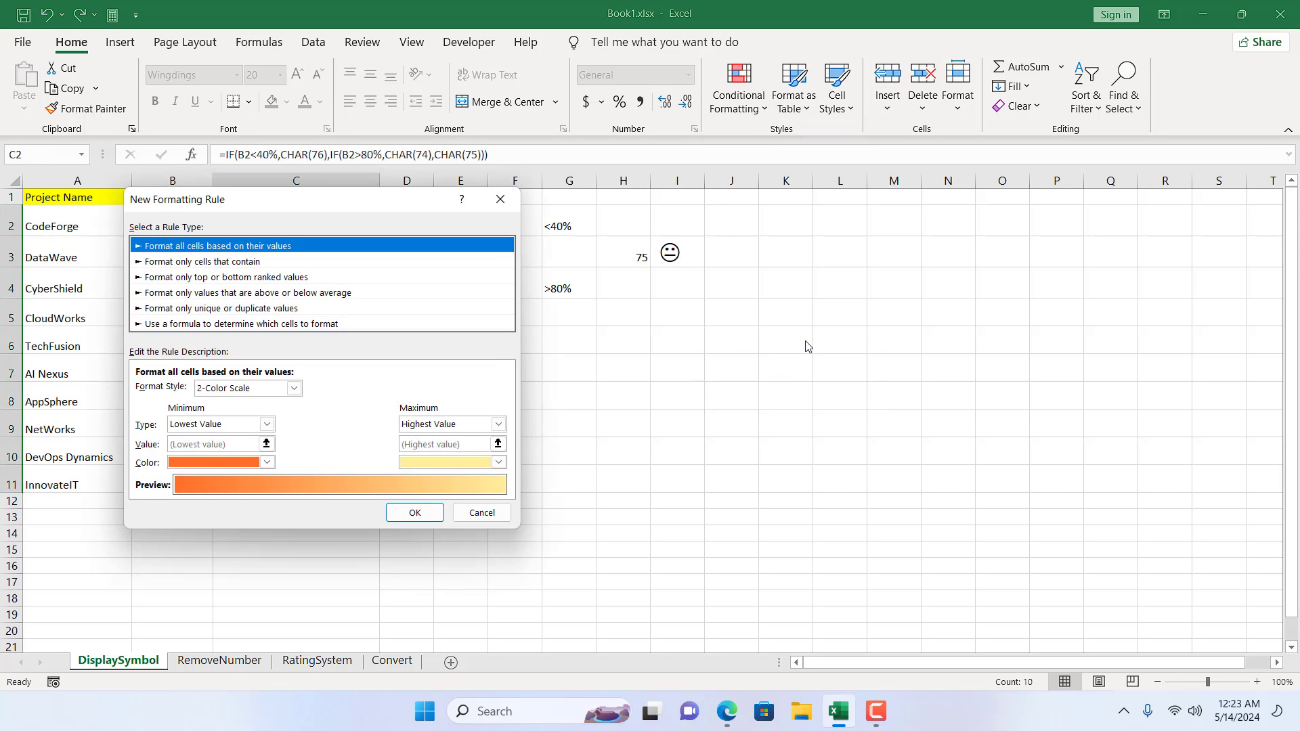
click(229, 324)
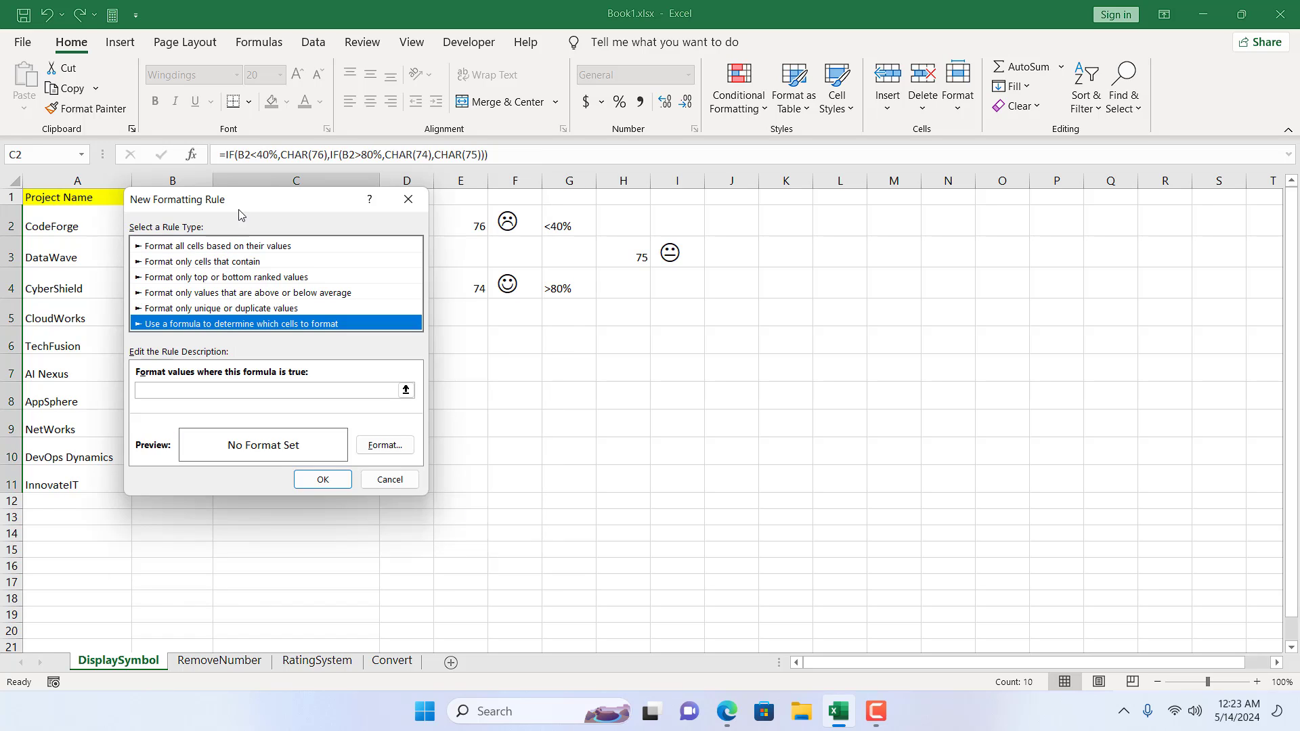
drag(238, 210, 313, 323)
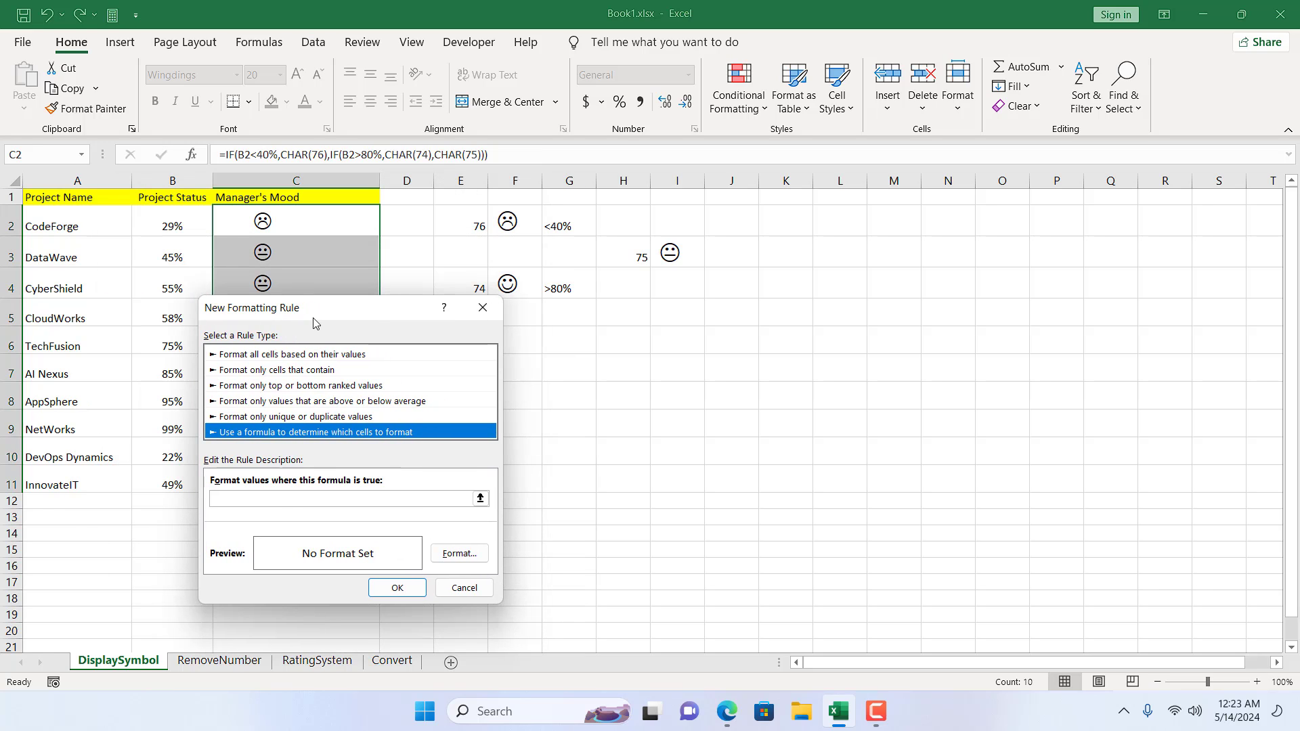
click(290, 502)
Create the rule =$B2<40% with a red font colour
text(=)
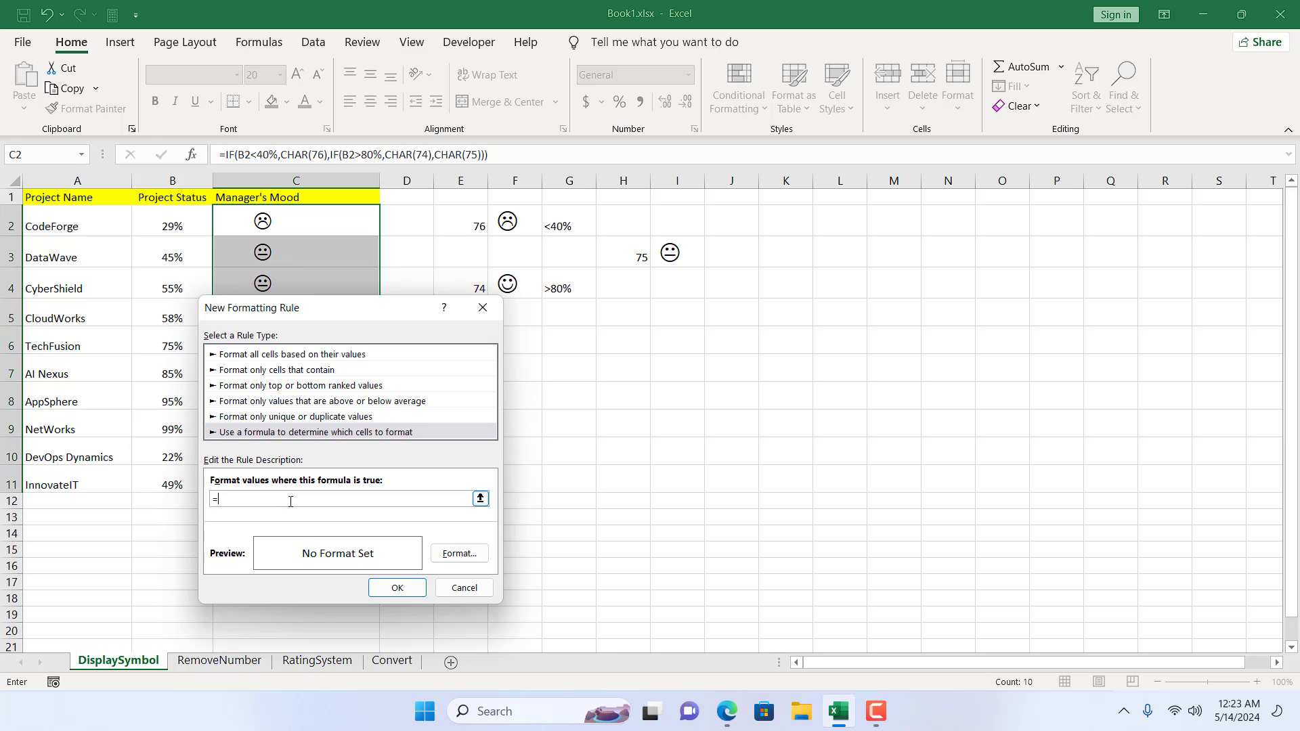
click(174, 230)
click(294, 498)
click(460, 553)
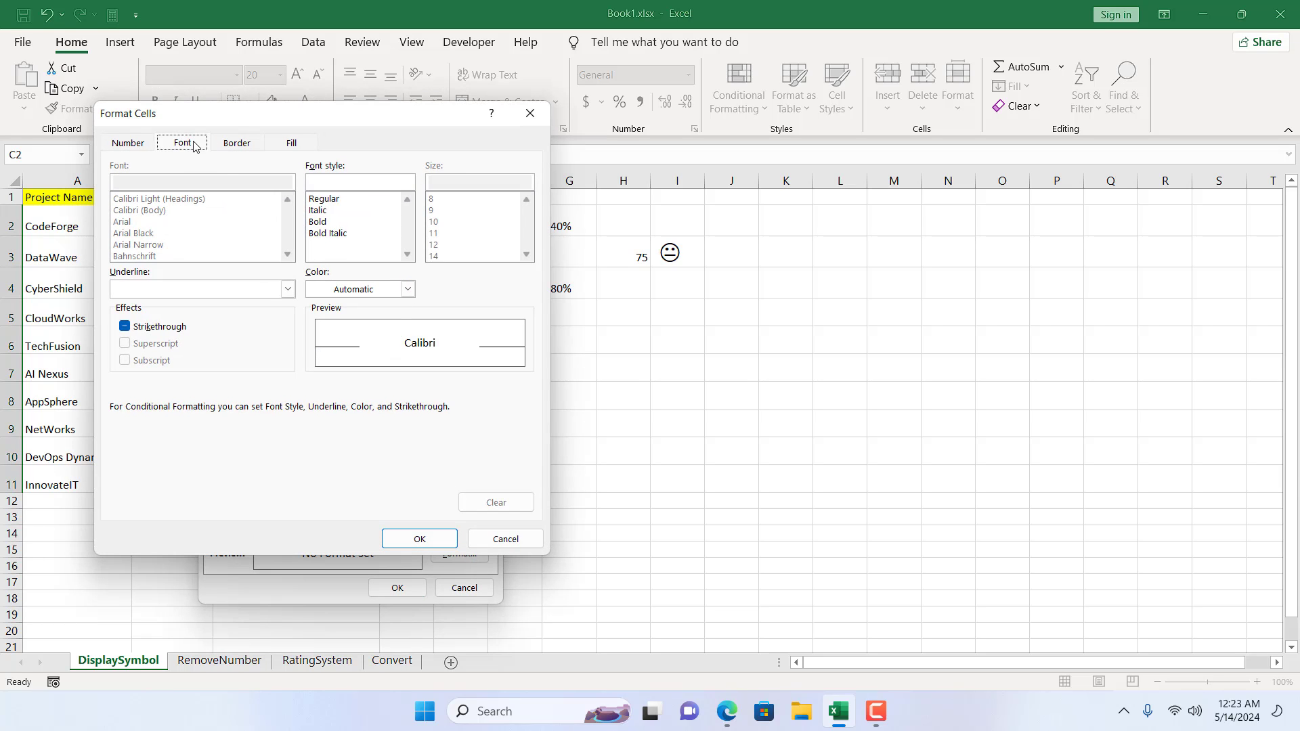
click(407, 289)
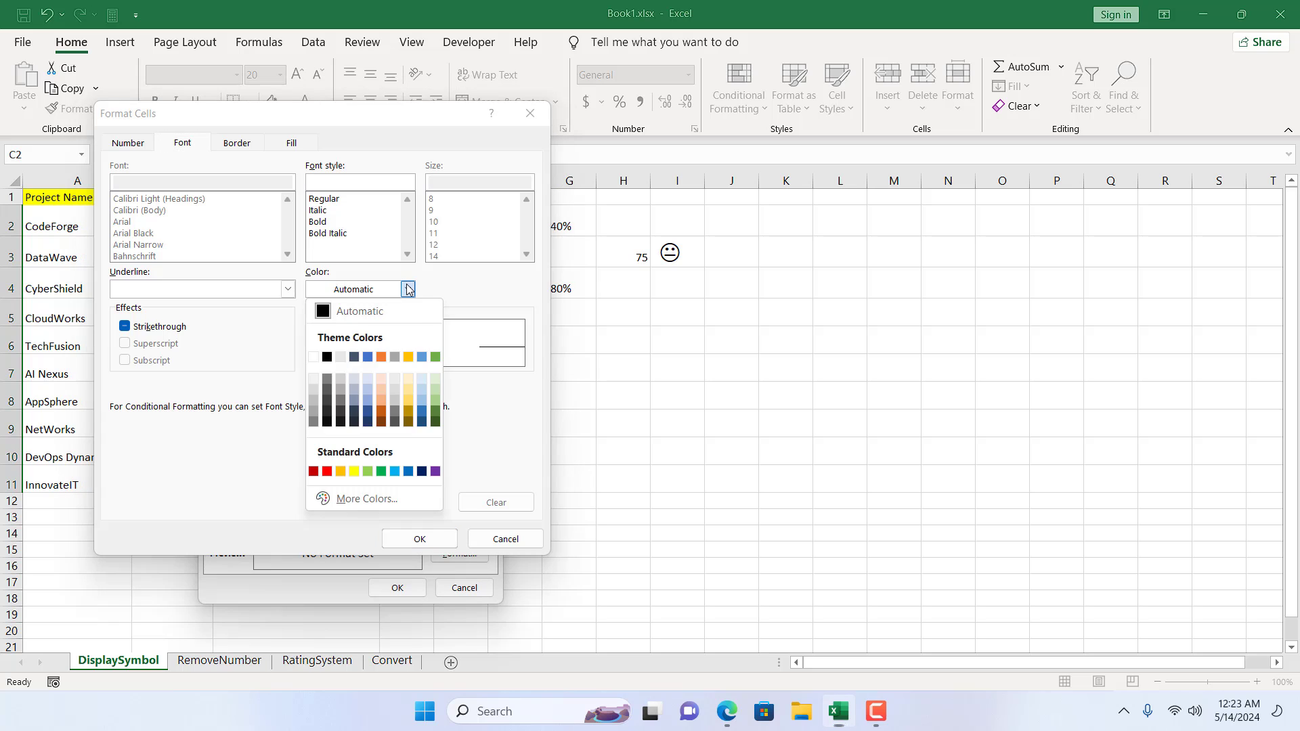
click(332, 472)
click(420, 539)
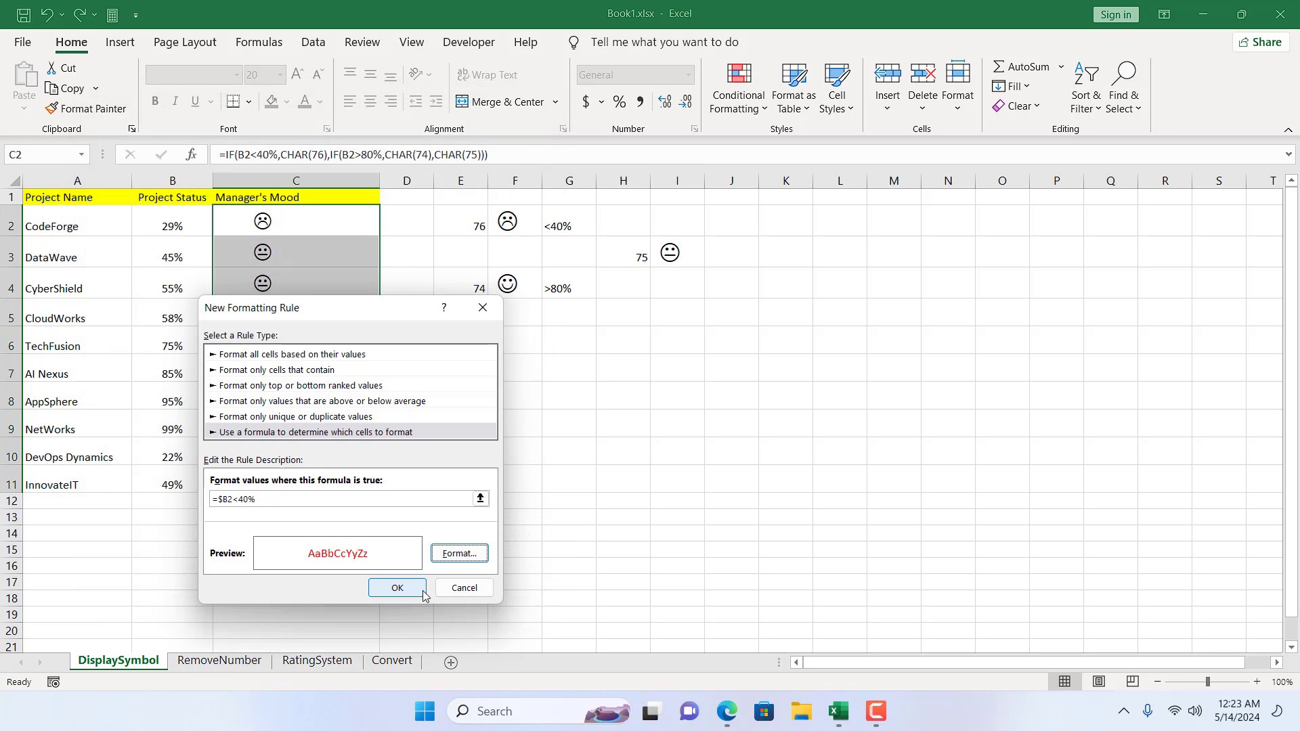
click(424, 593)
Reselect C2:C11 and begin another 'Use a formula' New Formatting Rule
click(423, 597)
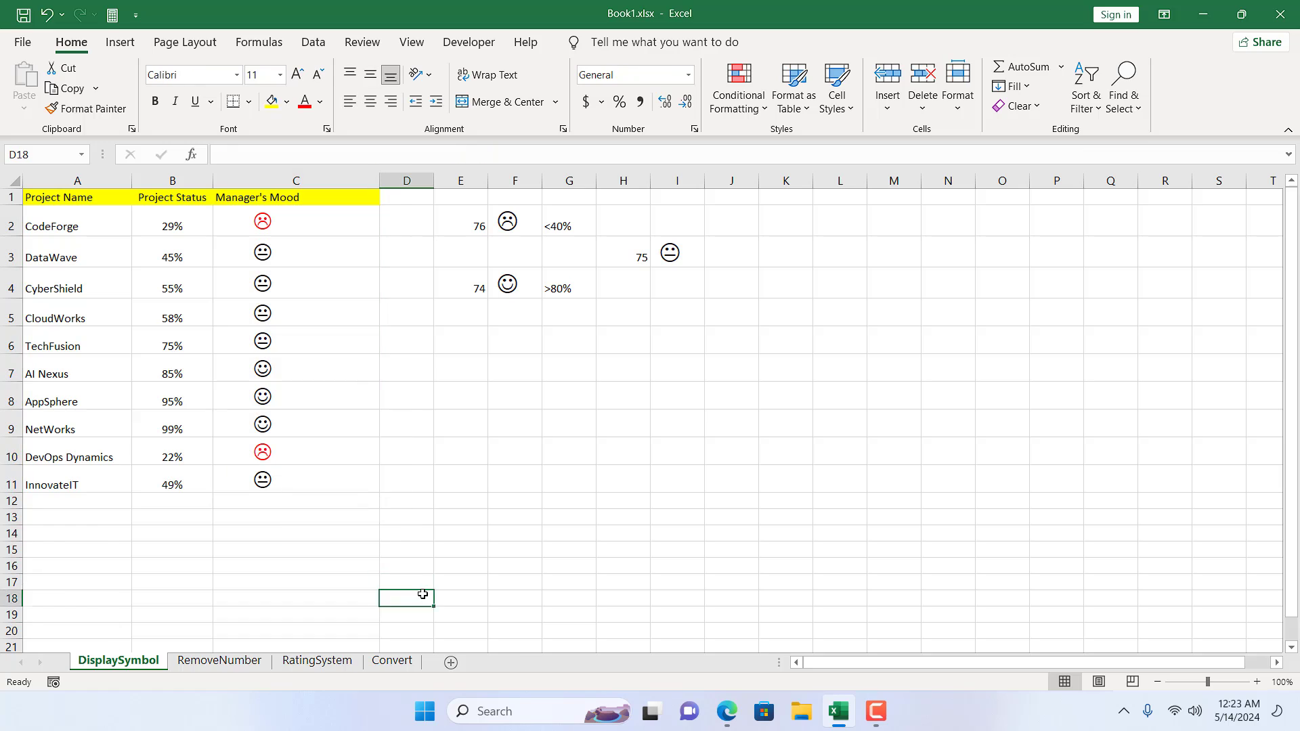
click(323, 454)
drag(308, 212, 330, 480)
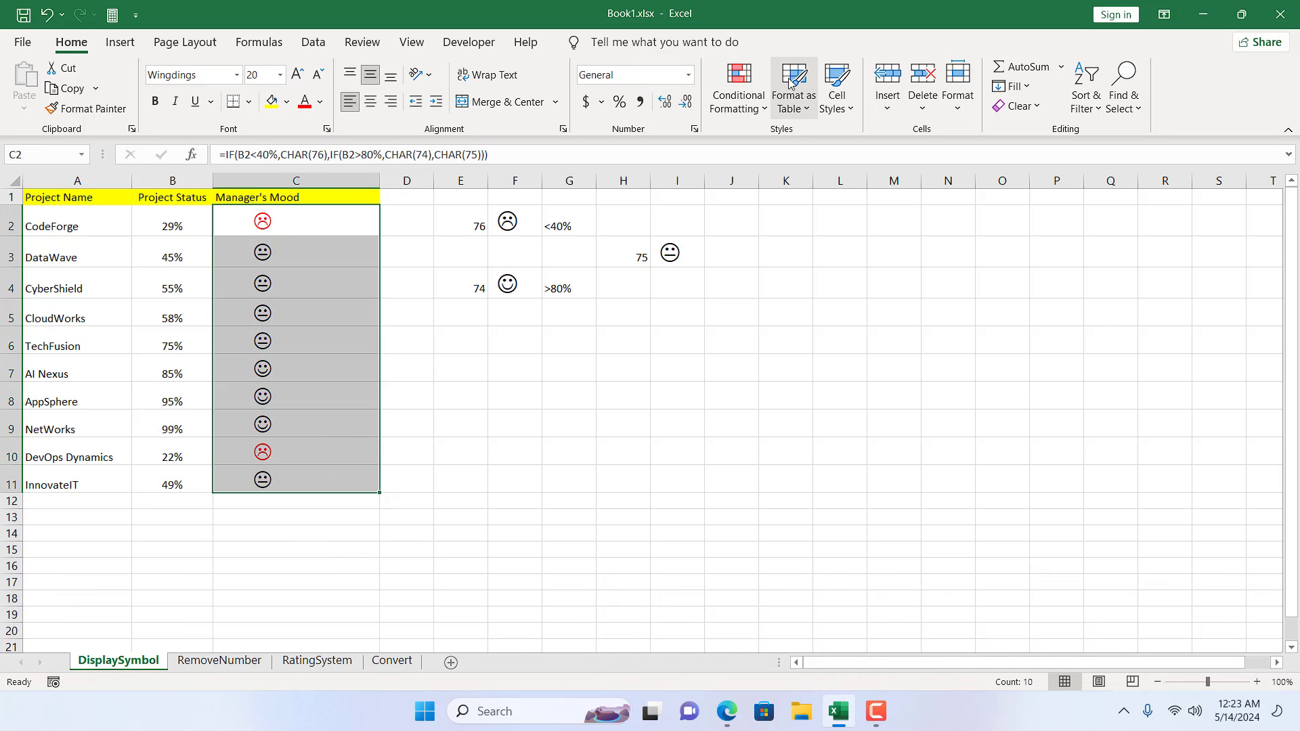
click(739, 95)
click(799, 337)
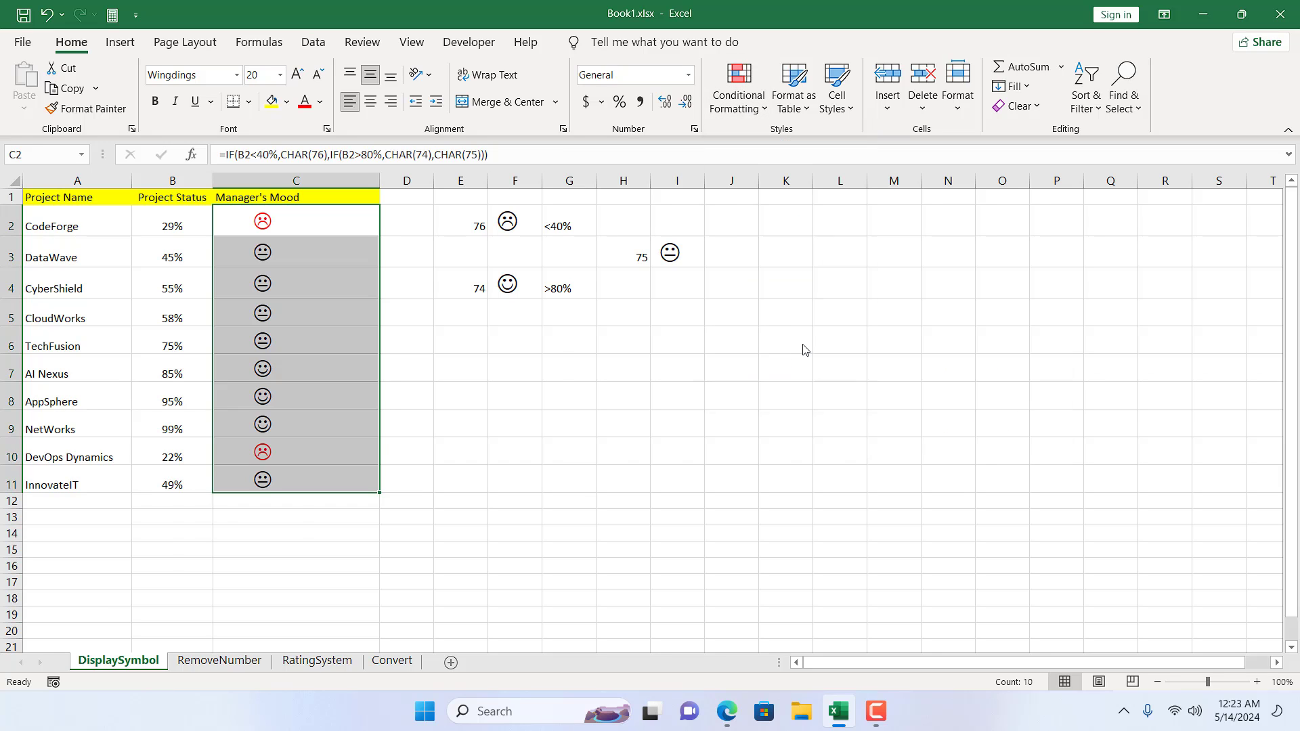
click(250, 418)
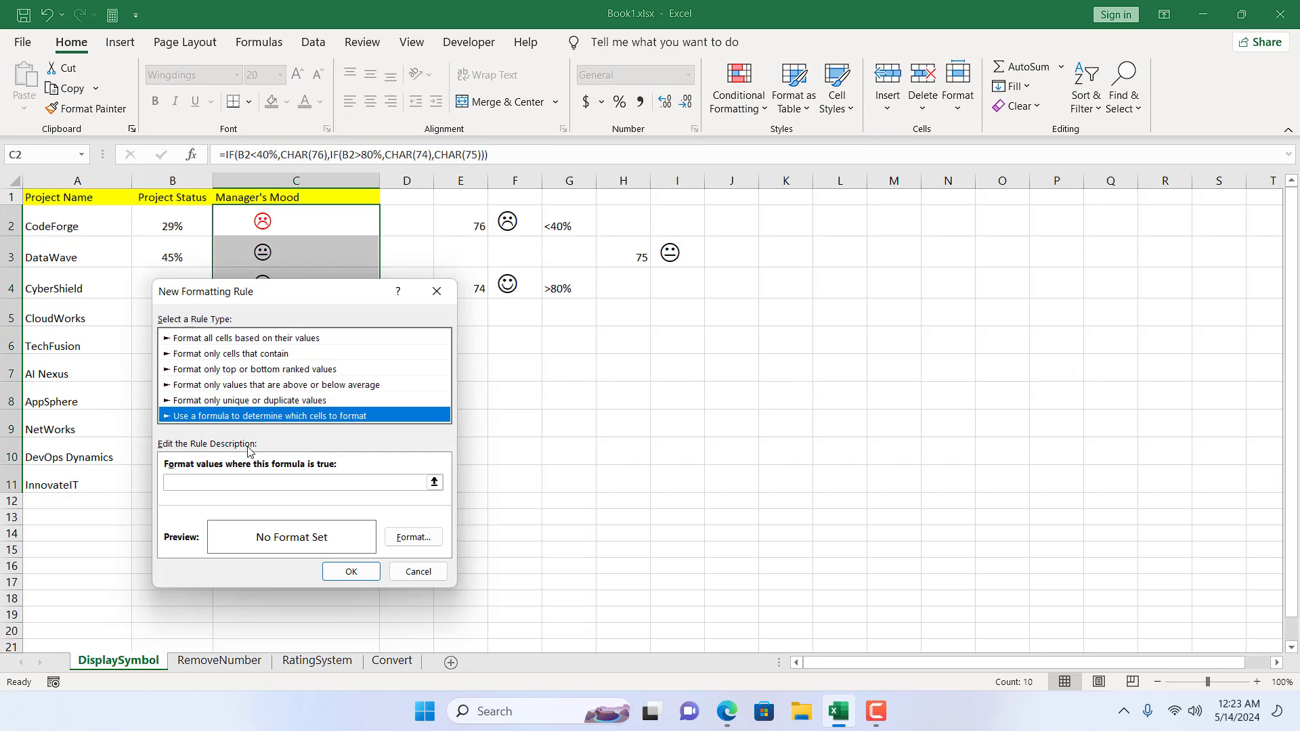
Create the =$B2>80% rule with green font, turning the AI Nexus, AppSphere and NetWorks smileys green
drag(308, 293, 325, 297)
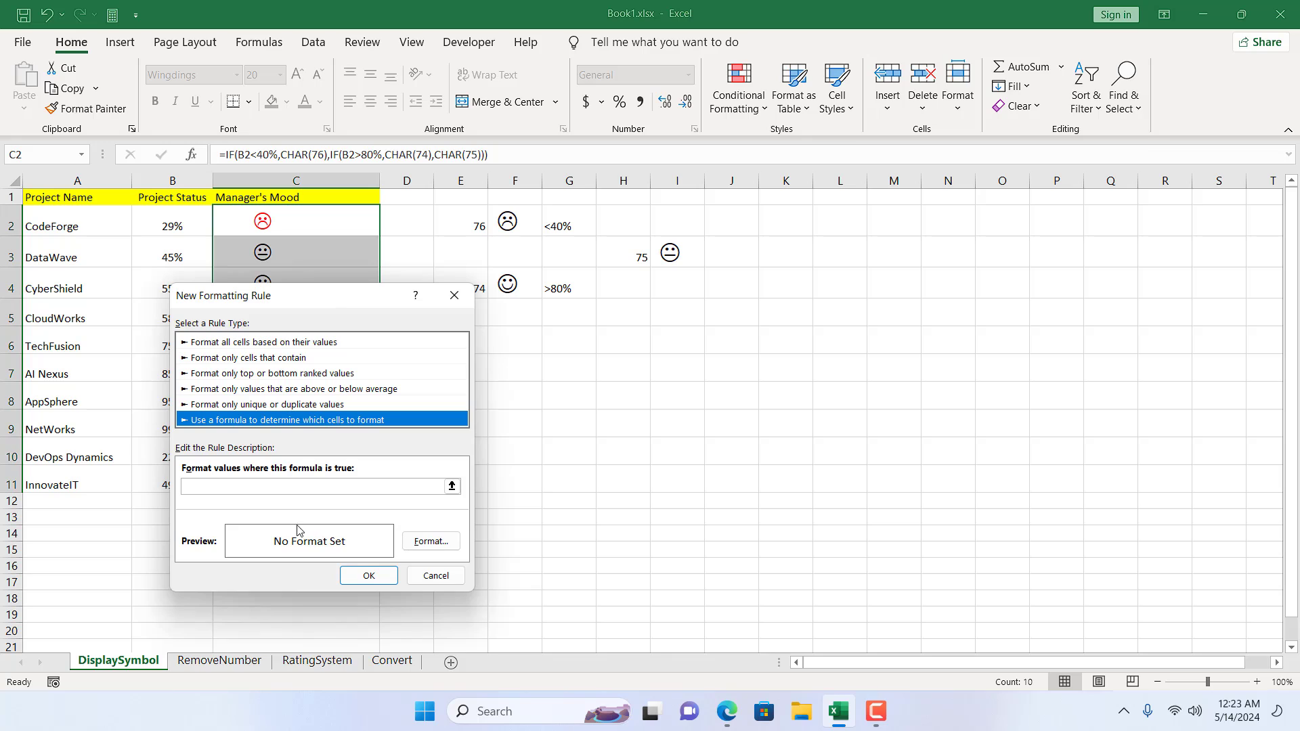
click(254, 483)
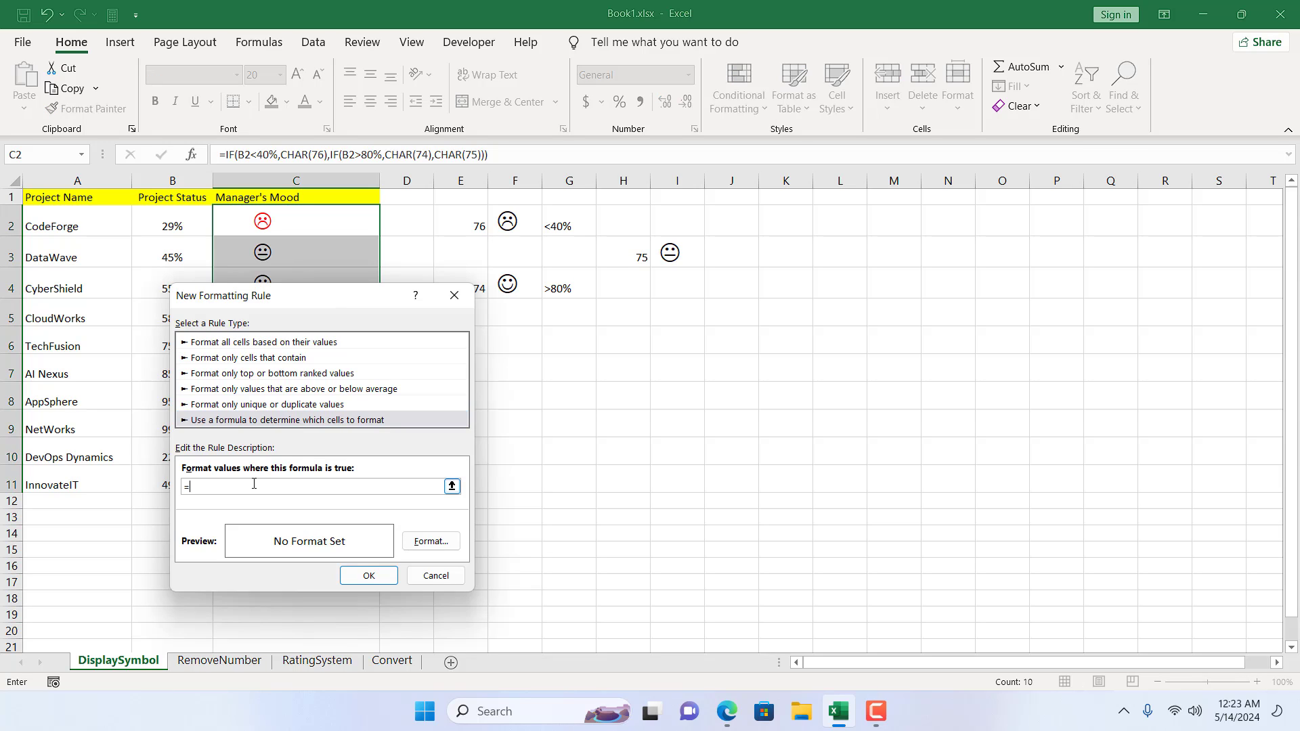
click(187, 226)
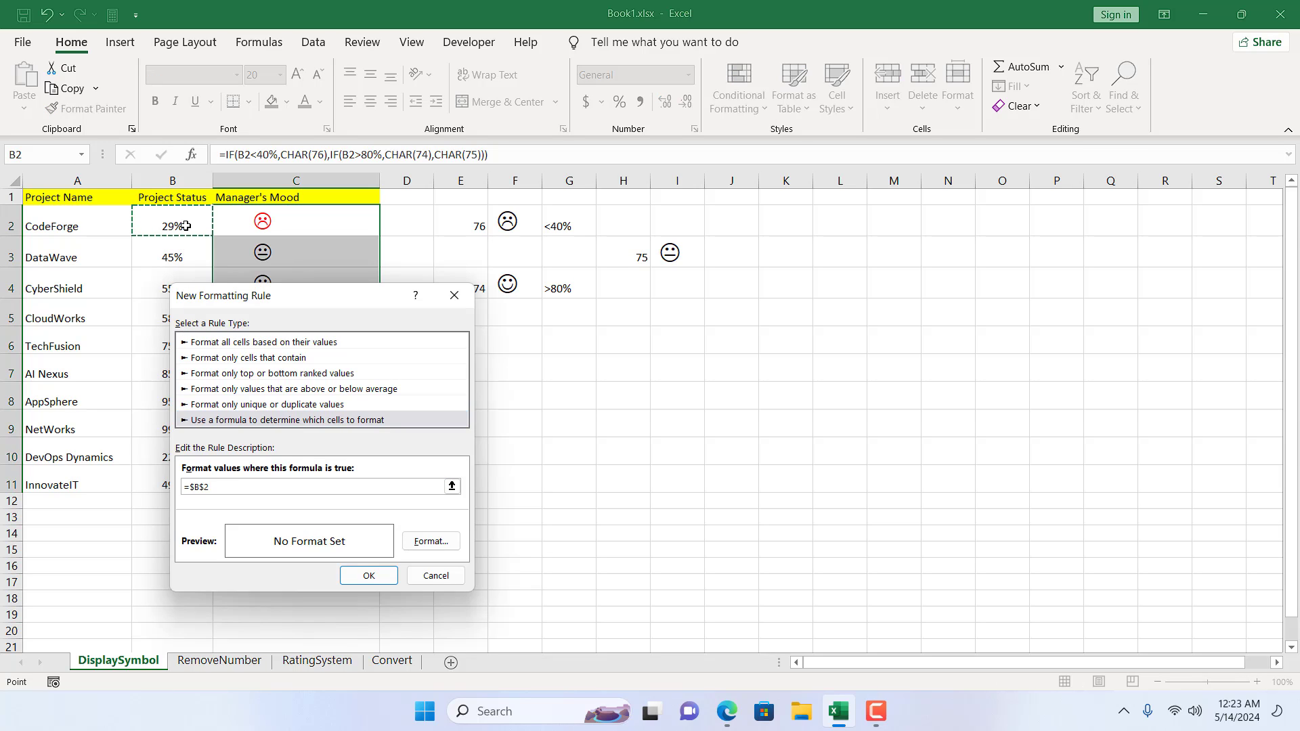
click(205, 487)
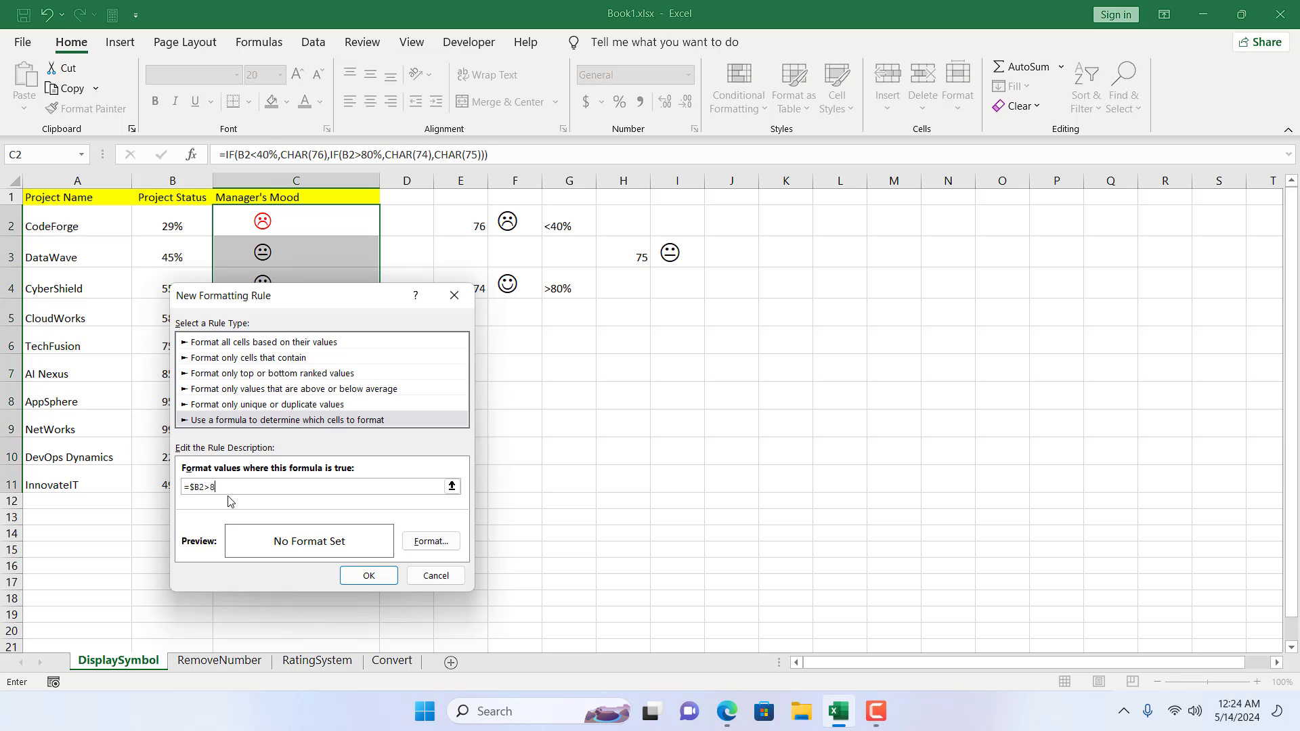
click(432, 541)
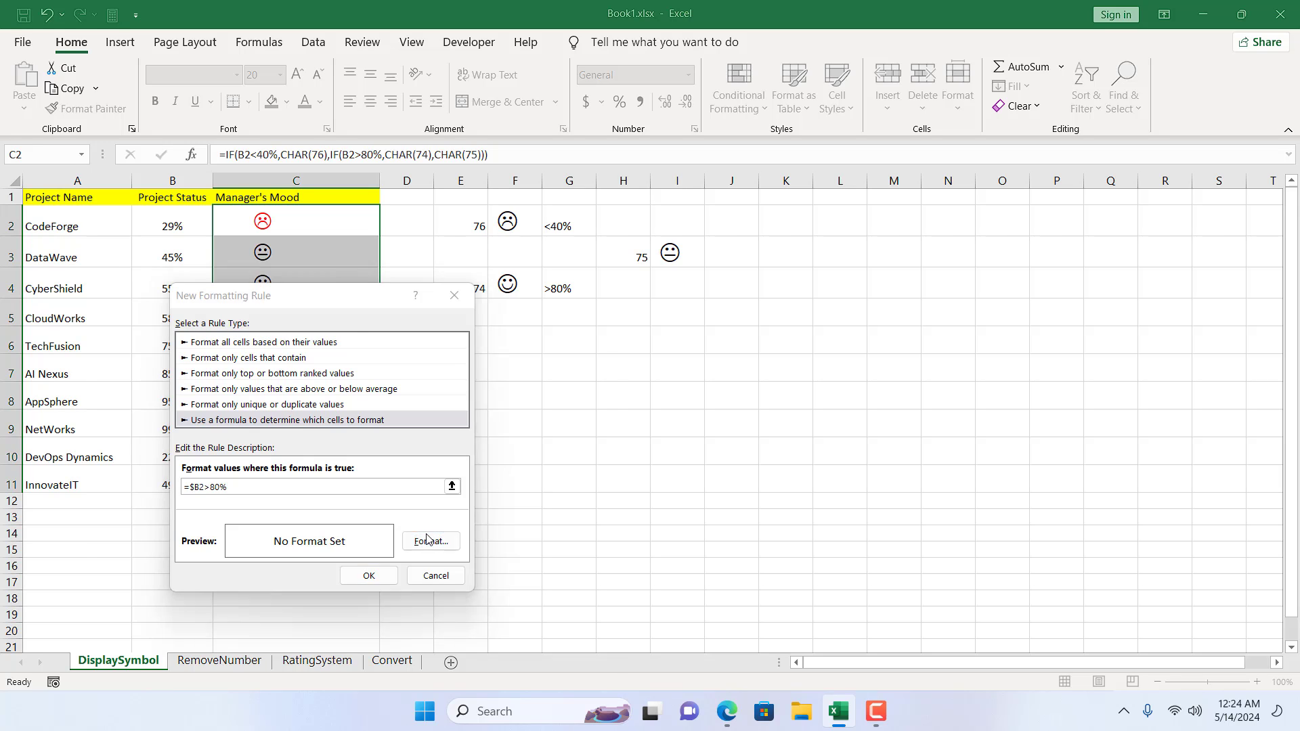
click(435, 381)
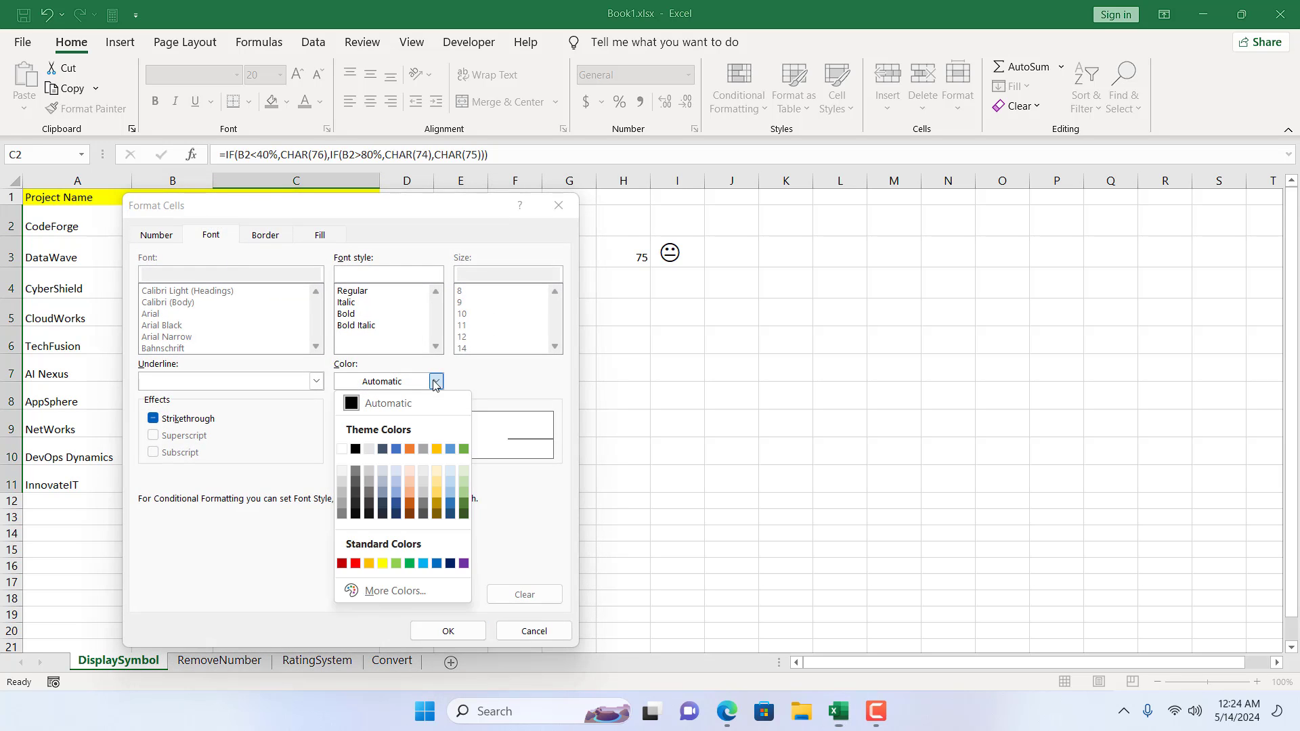
click(406, 552)
click(463, 639)
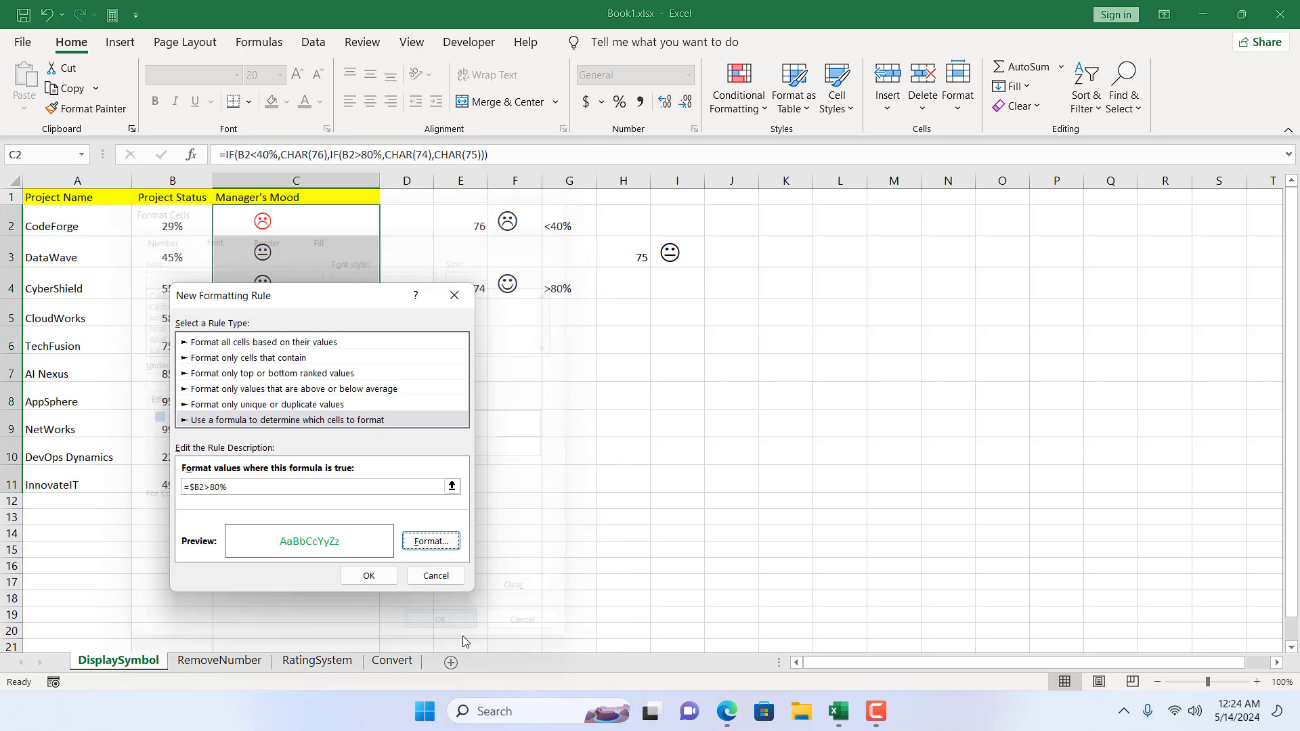
click(369, 573)
click(459, 523)
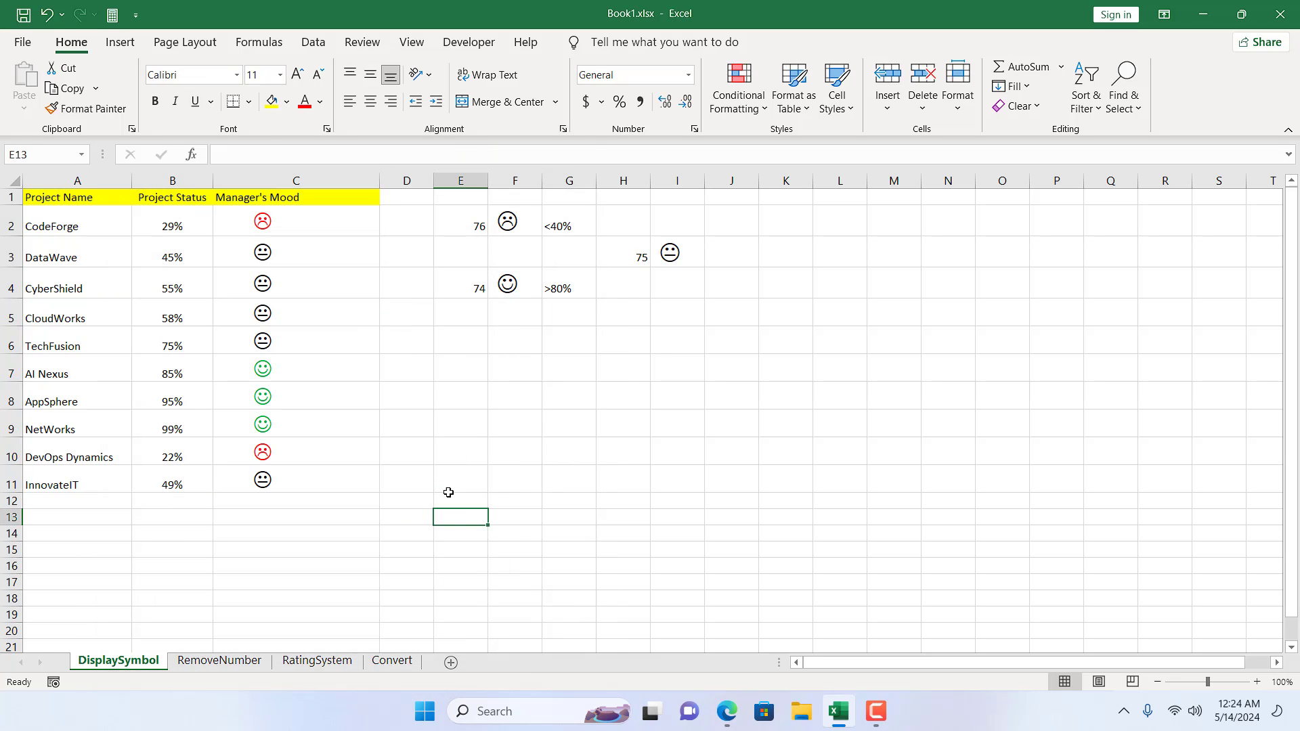
Select the mood cells C2:C11 and start a new conditional formatting rule for them
drag(274, 243, 265, 342)
click(268, 482)
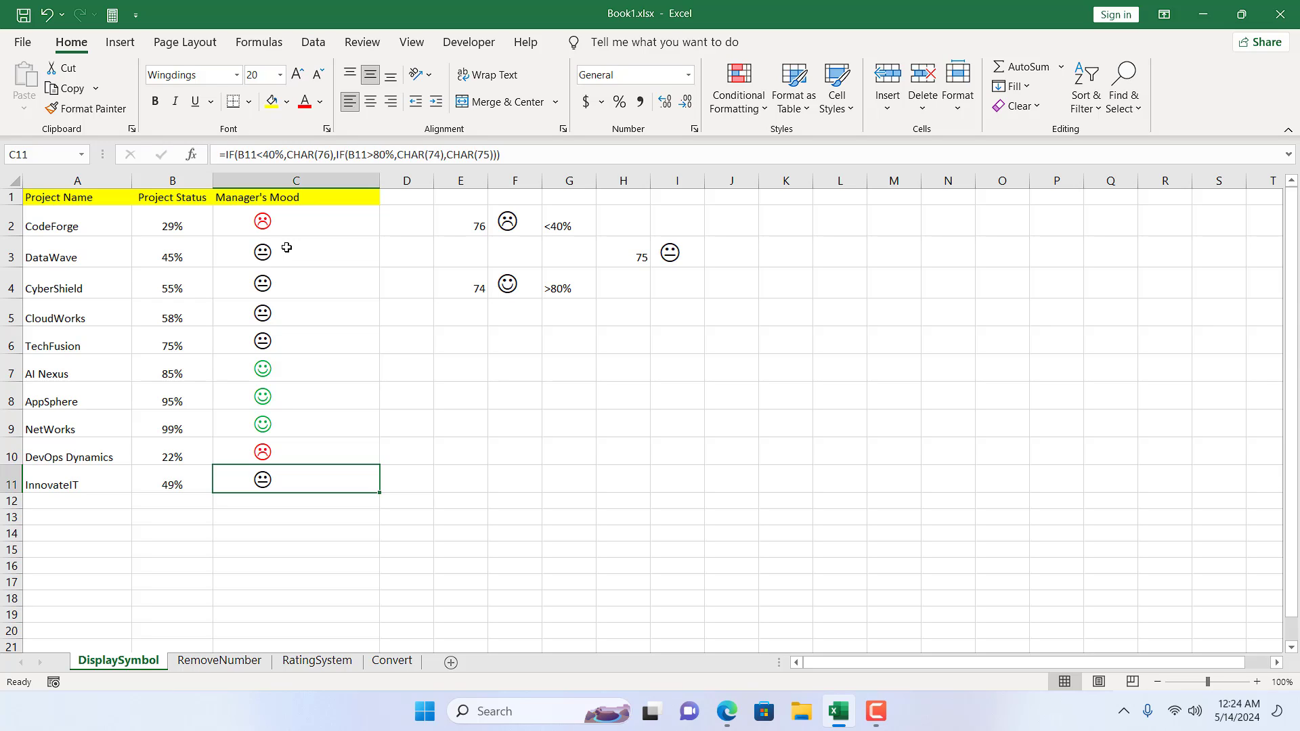
drag(287, 248, 294, 338)
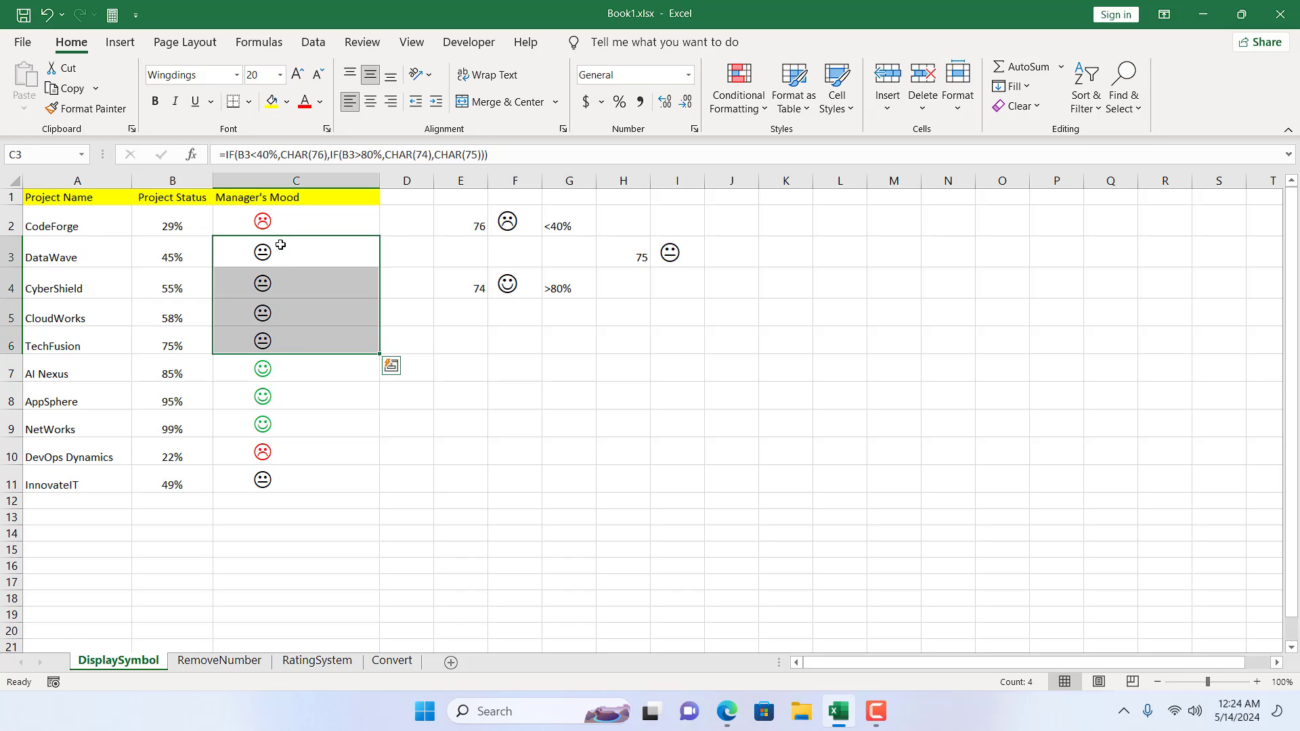
click(280, 221)
drag(271, 258, 288, 348)
drag(277, 230, 303, 466)
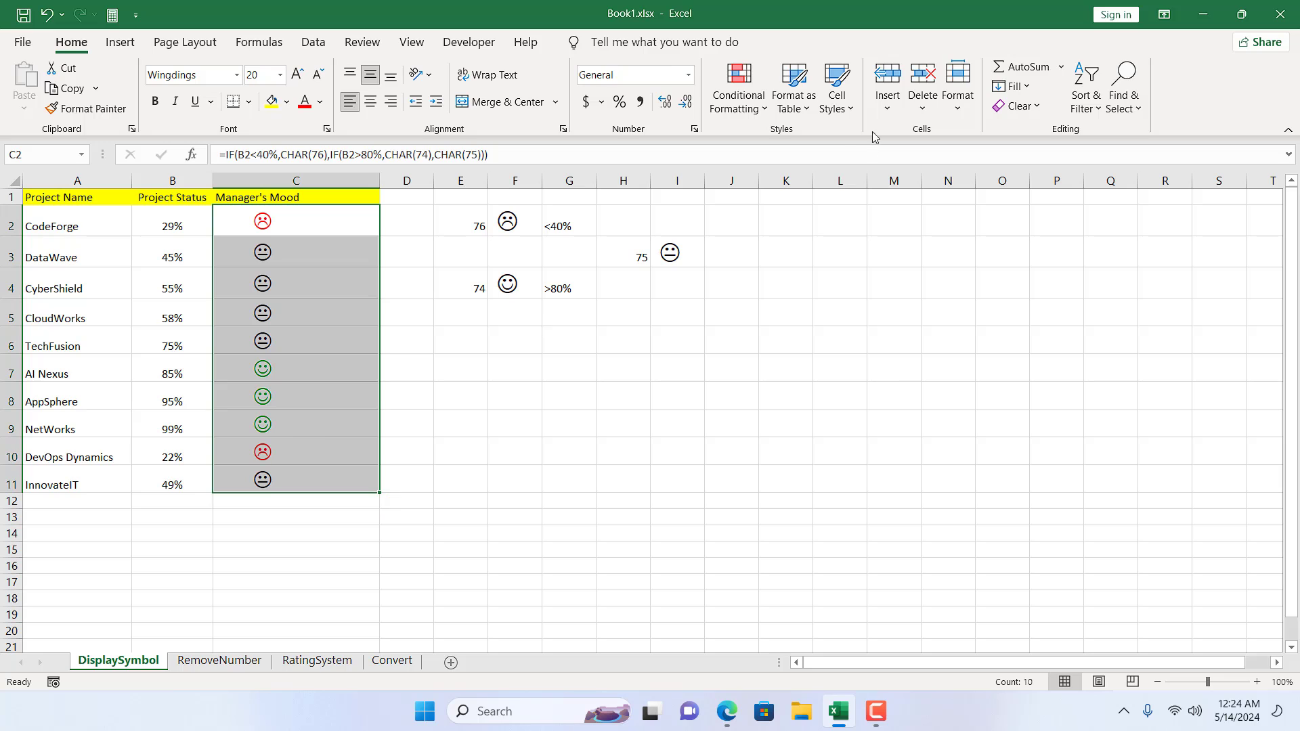
click(721, 100)
click(769, 337)
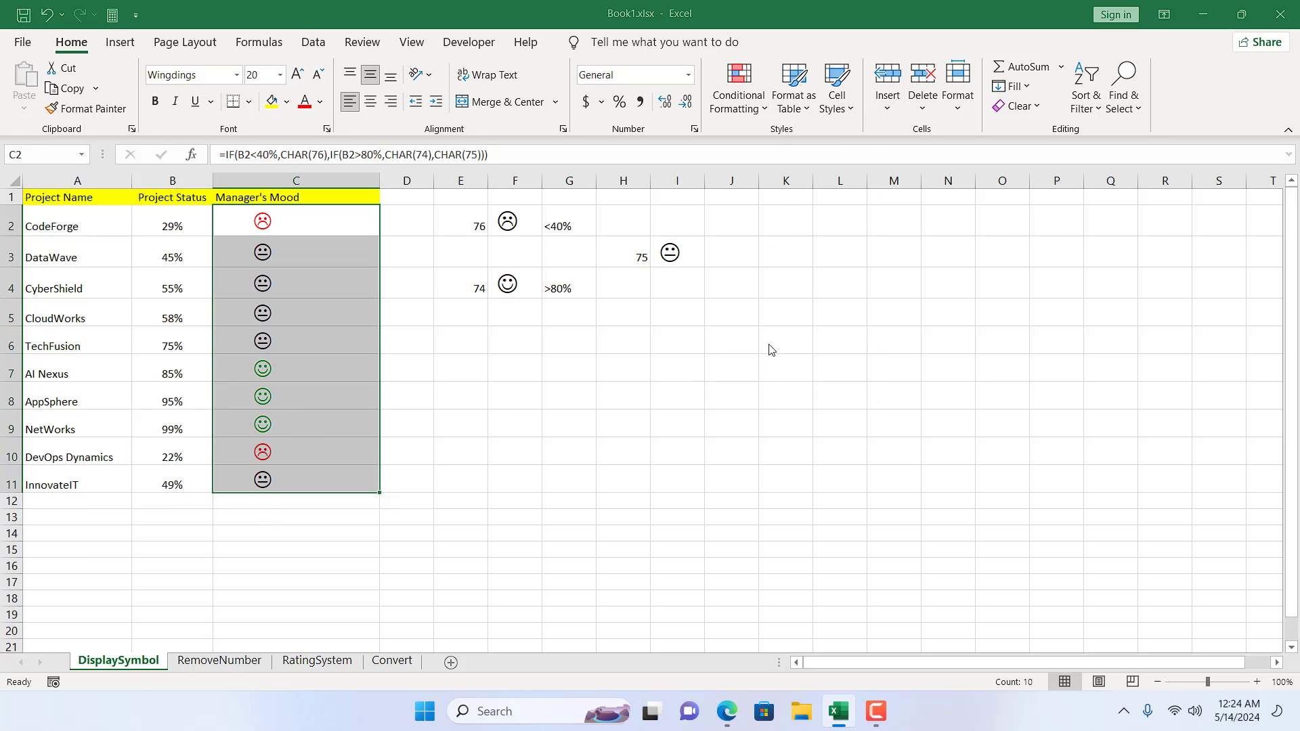
Enter the formula rule =AND($B2>=40%,$B2<=80%)
click(242, 403)
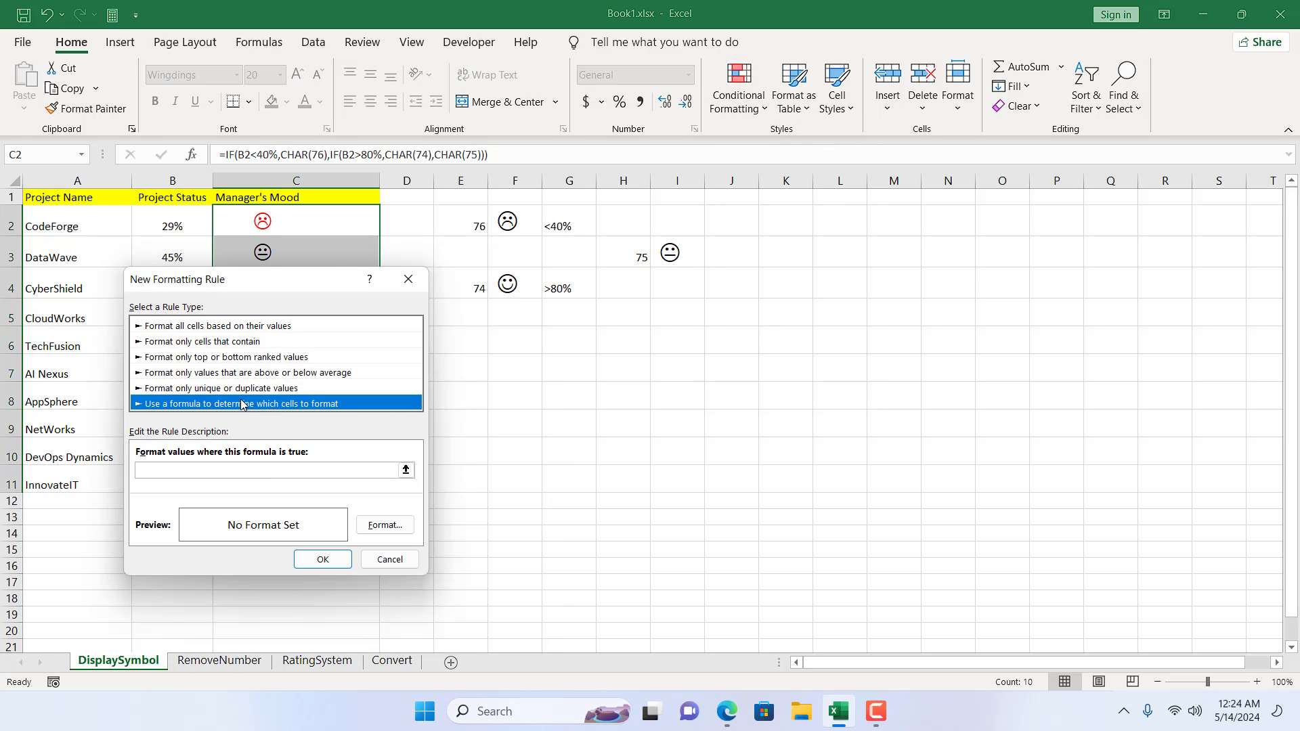
click(215, 472)
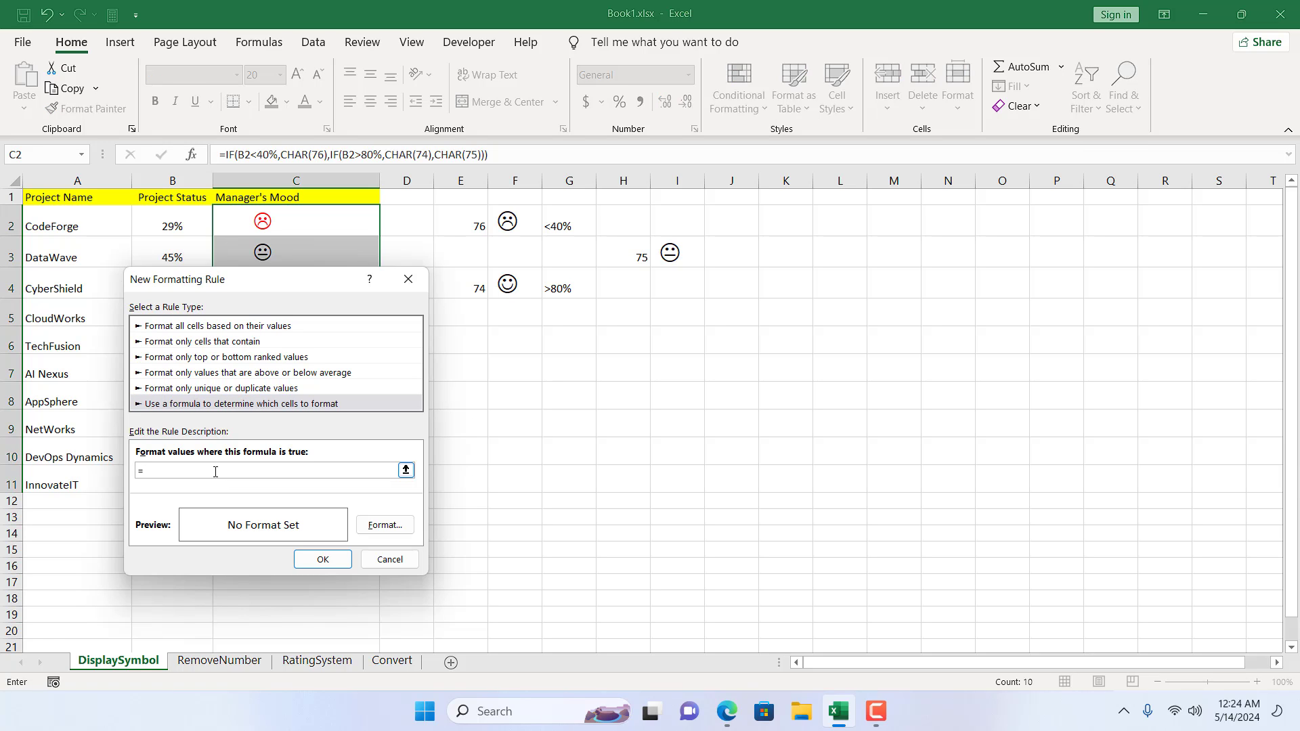
text(=AND()
click(174, 227)
text(>=40%,)
click(184, 224)
click(223, 470)
key(BackSpace)
text(<=80%)
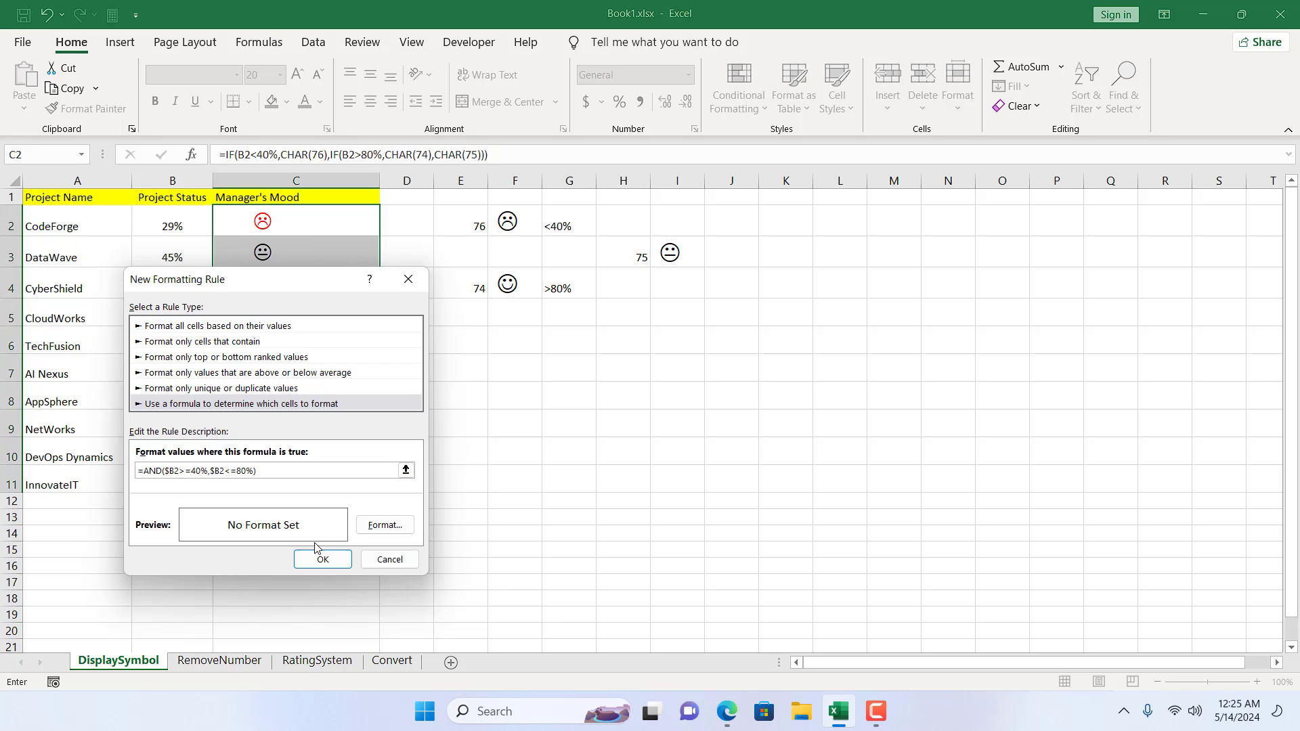
Give the 40%–80% rule a yellow font and apply it to the mood column
click(376, 528)
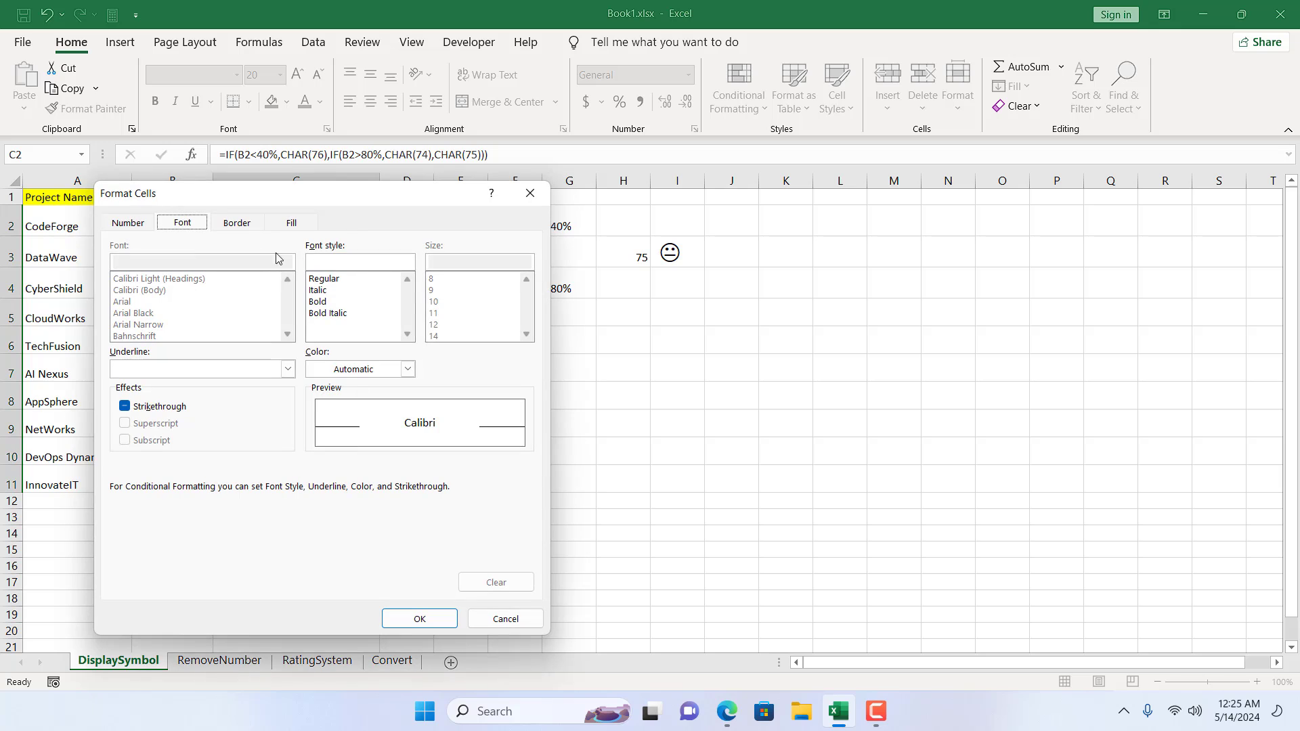
click(407, 369)
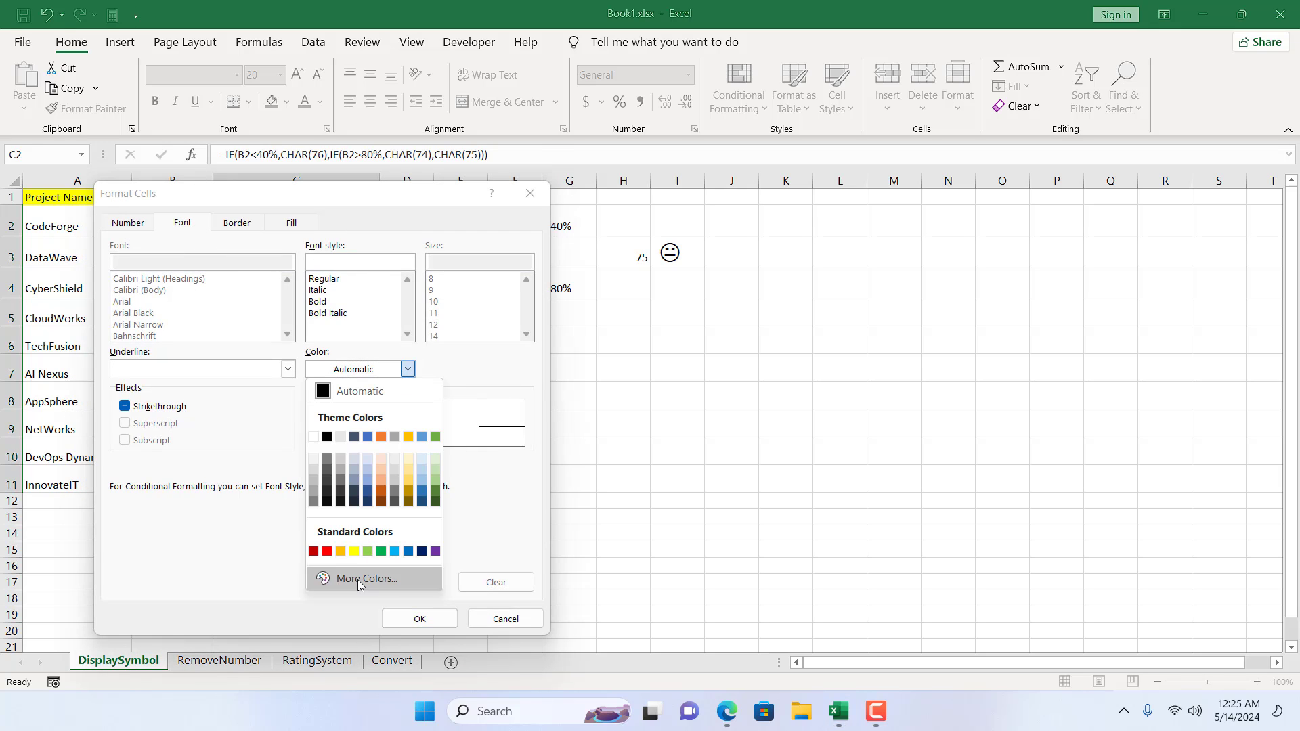
click(355, 551)
click(419, 619)
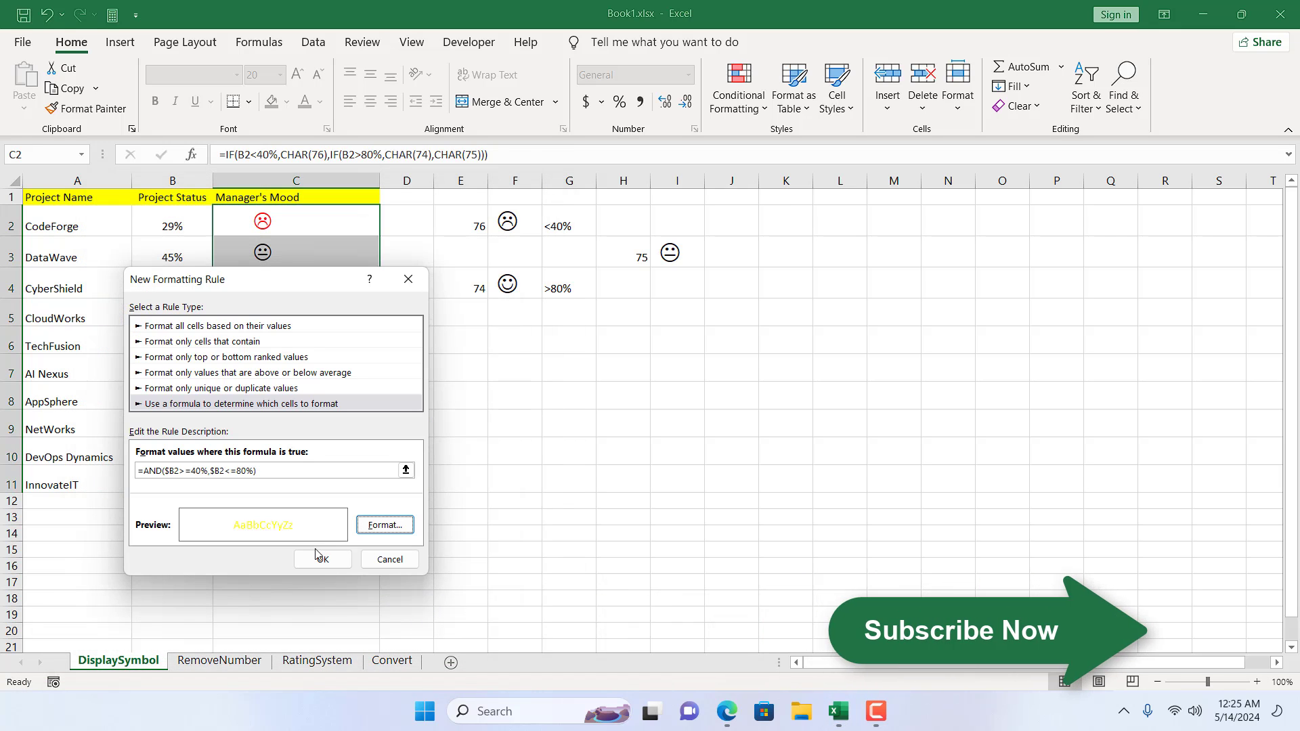
click(321, 560)
click(415, 564)
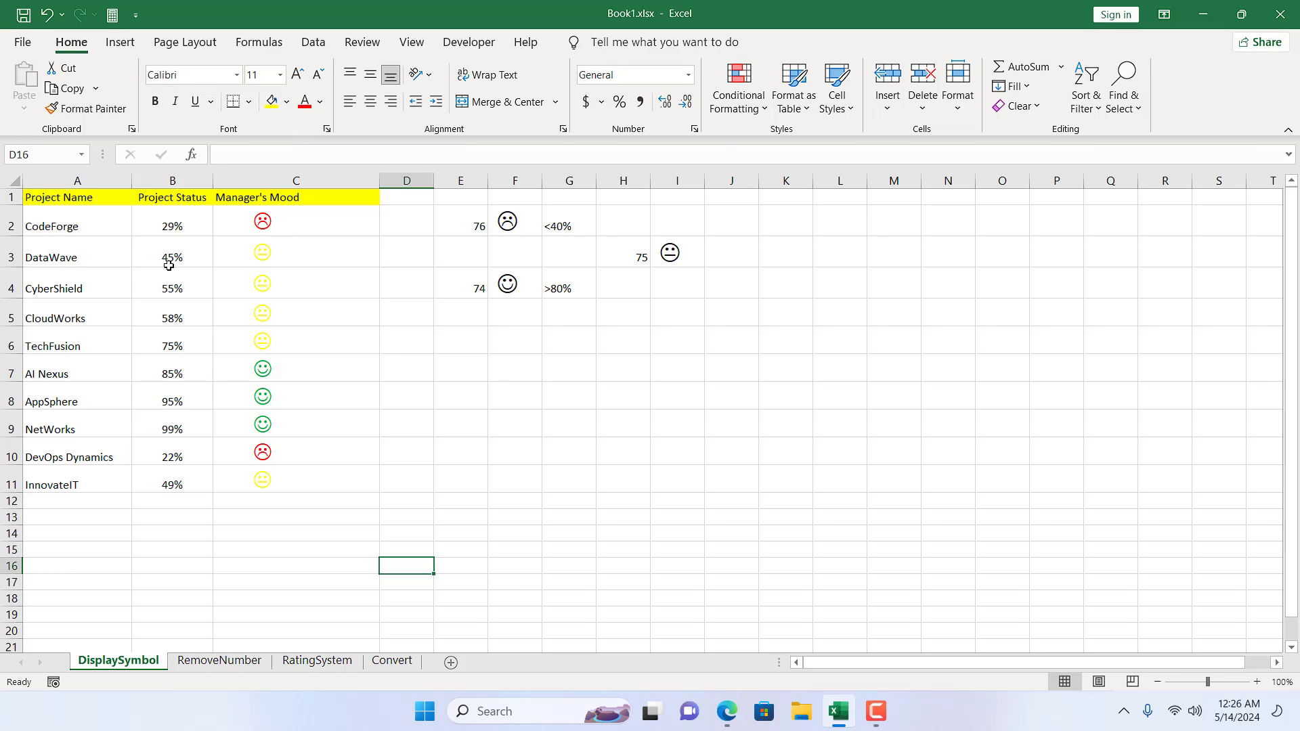
Select C2:C11 and open the 40%–80% rule for editing in Manage Rules
click(257, 223)
drag(256, 223, 265, 465)
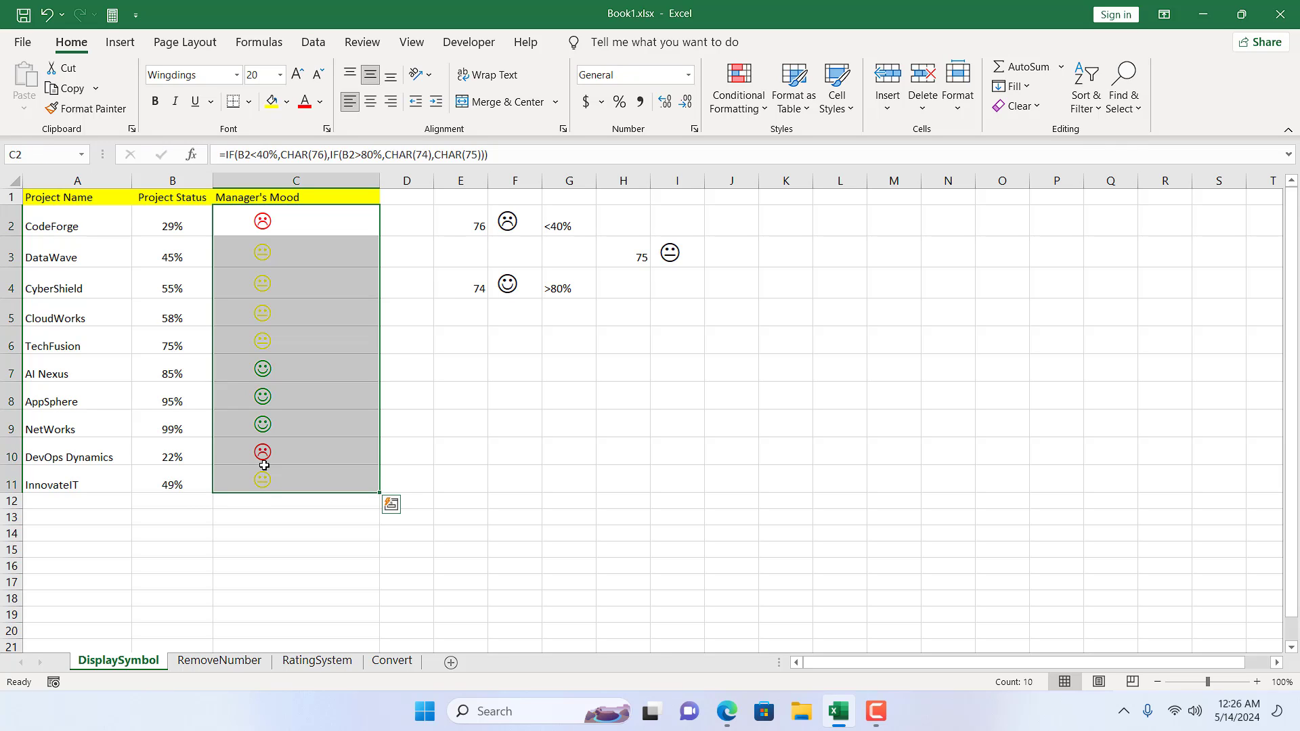
click(739, 98)
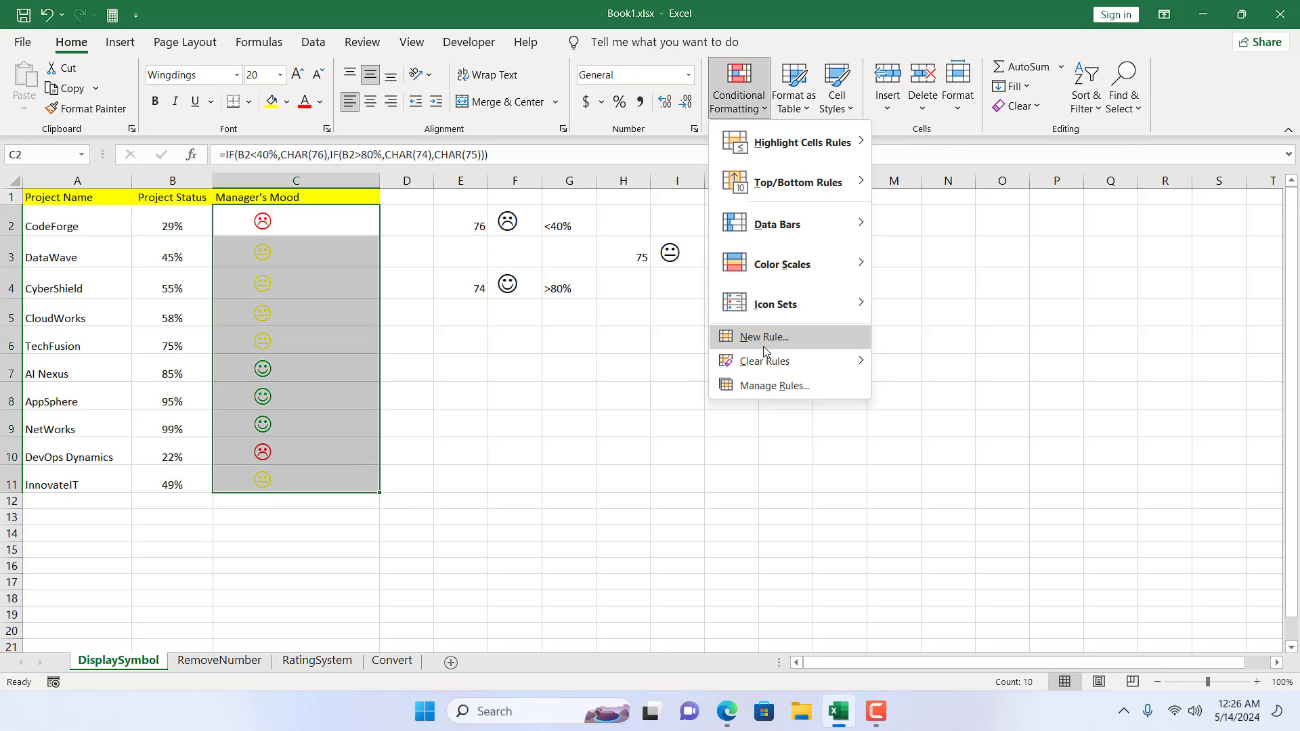
click(765, 387)
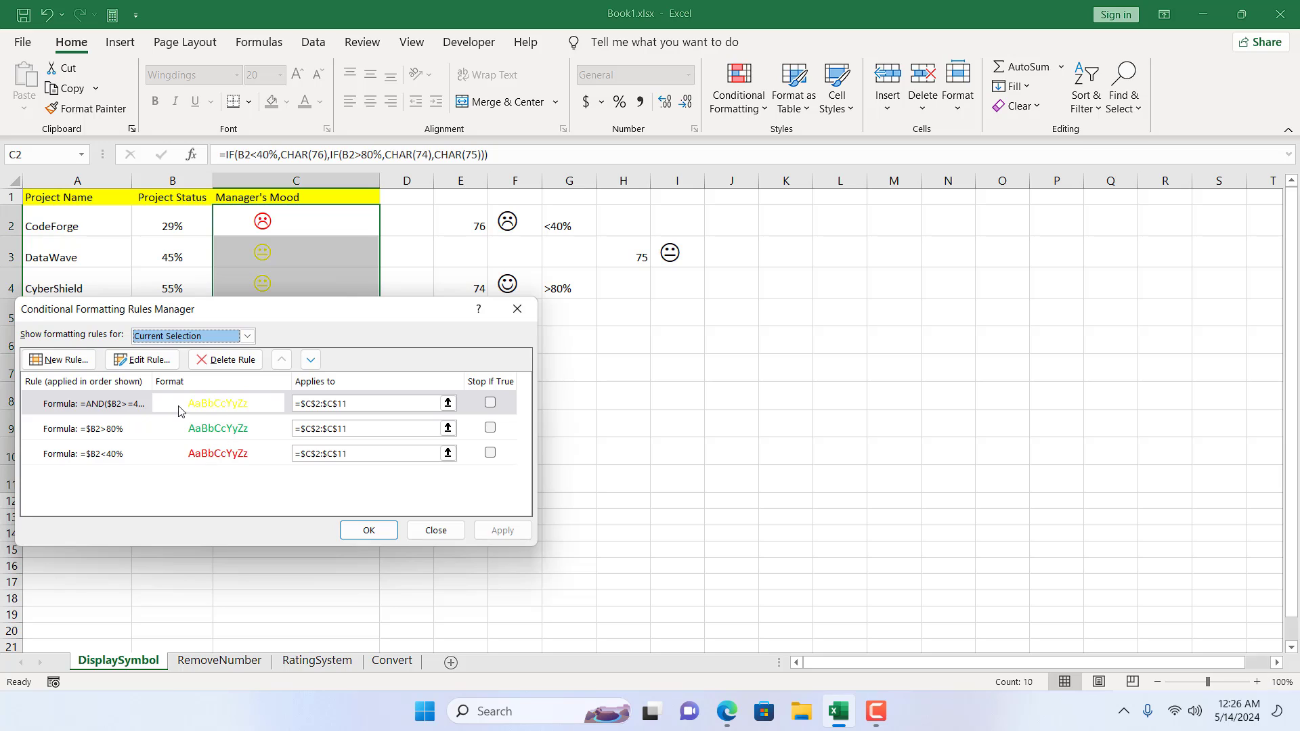
double_click(222, 405)
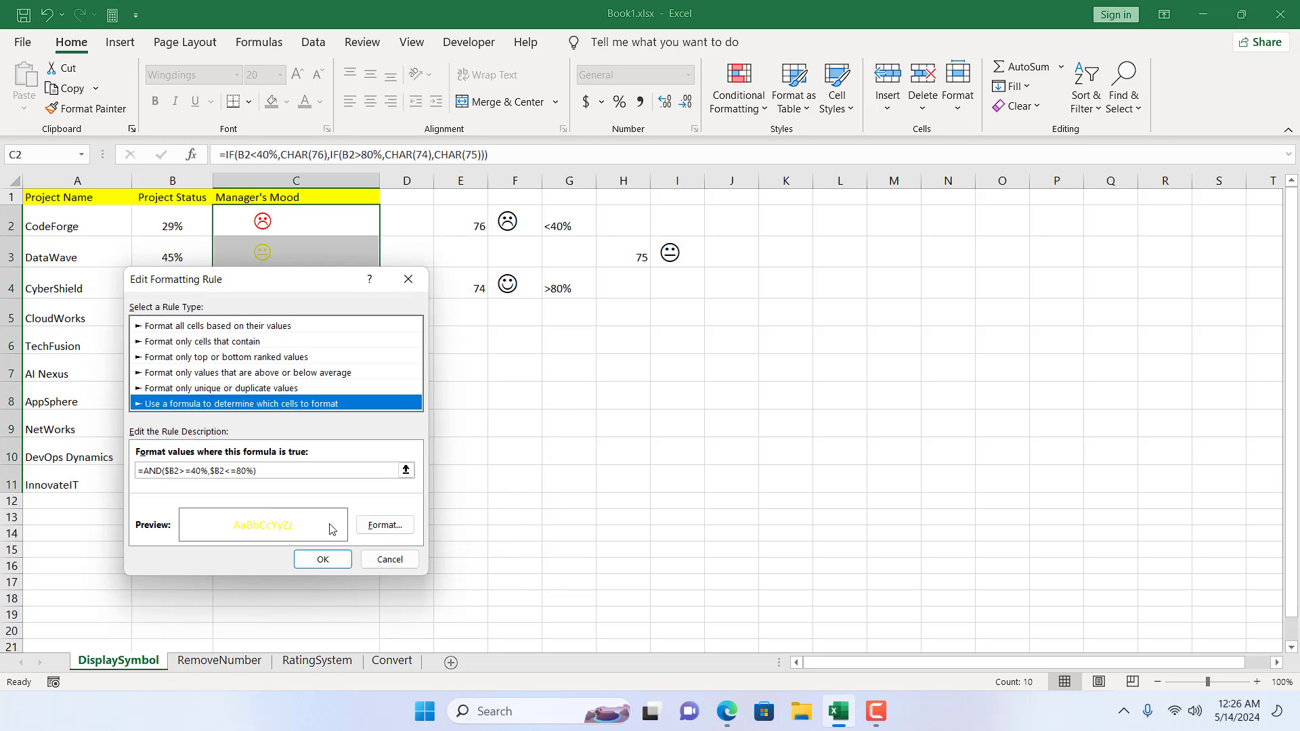
Change that rule's font colour from yellow to blue and apply it
click(383, 525)
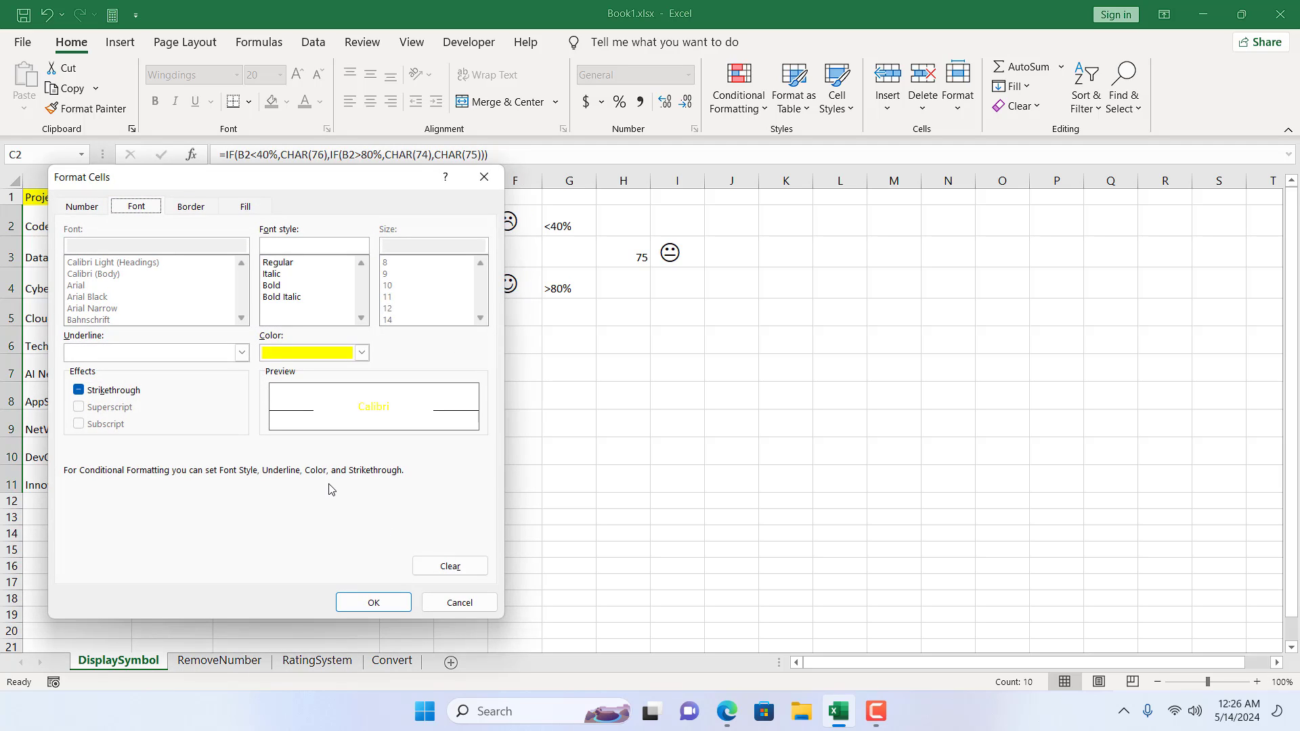
click(361, 352)
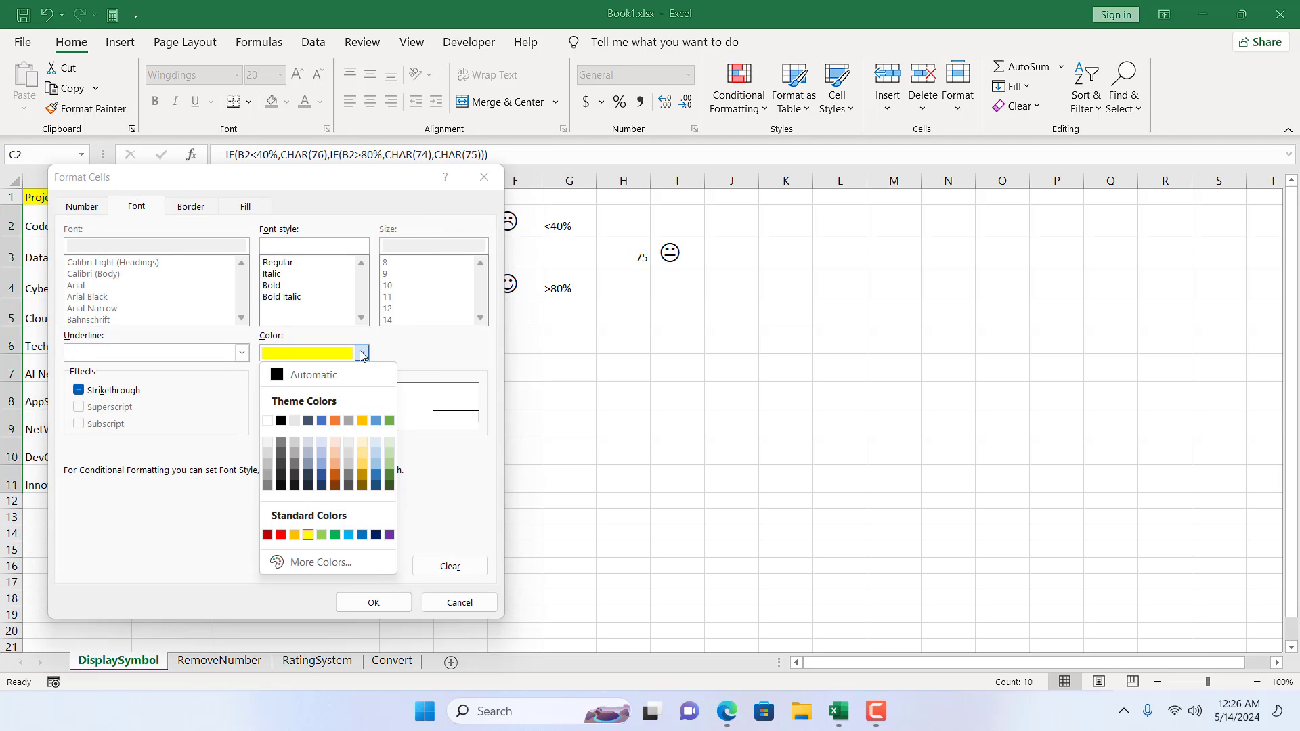
click(323, 421)
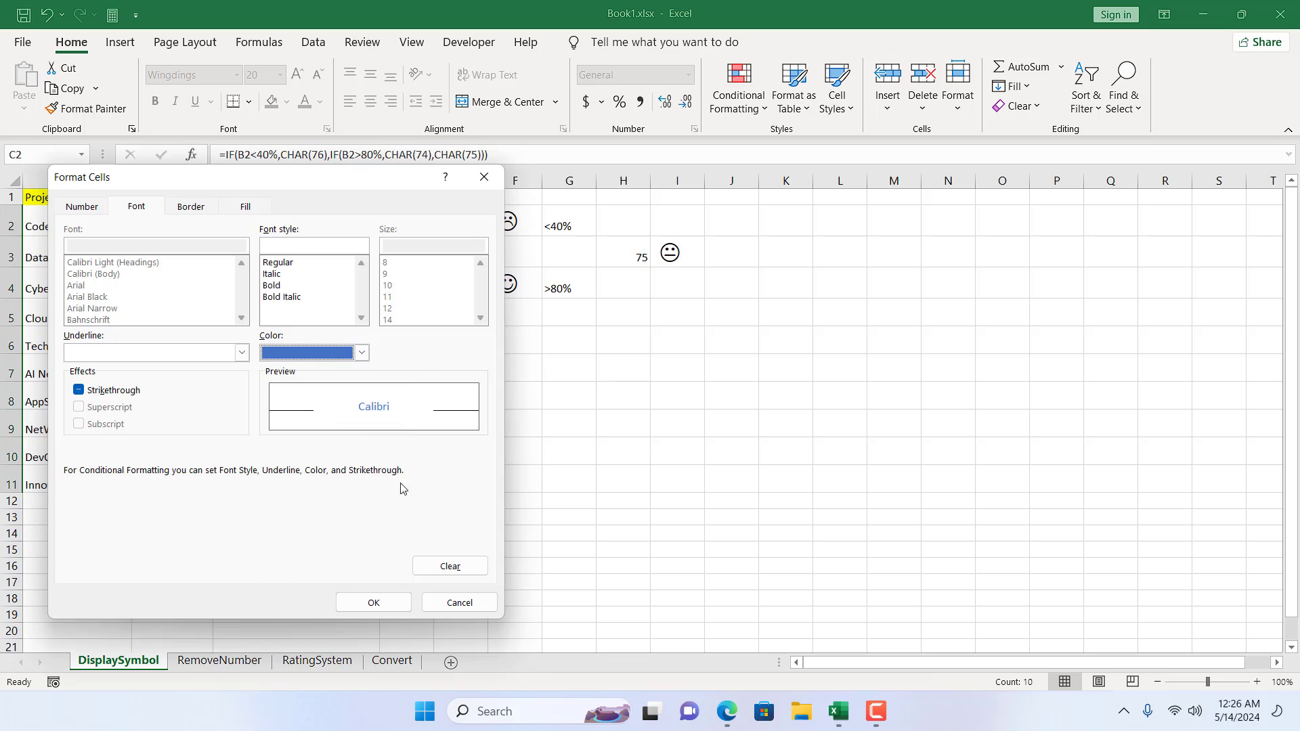
click(381, 605)
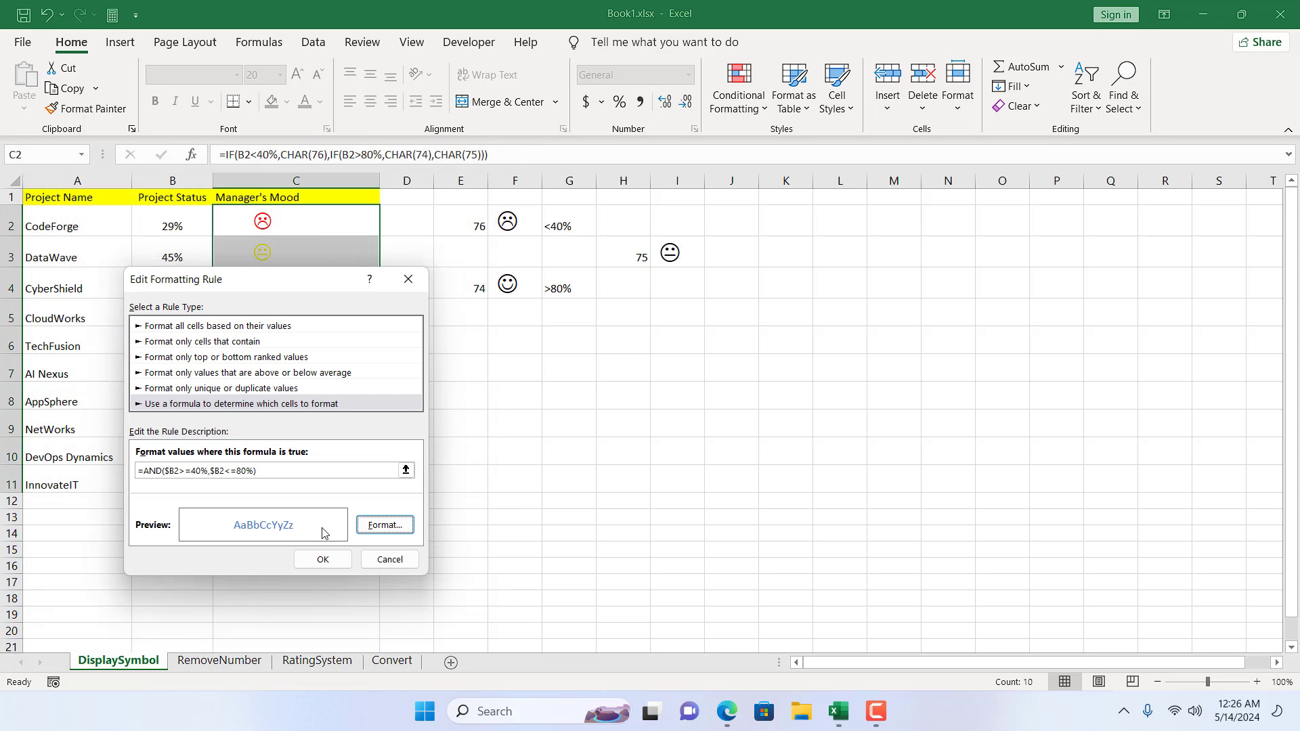
click(323, 561)
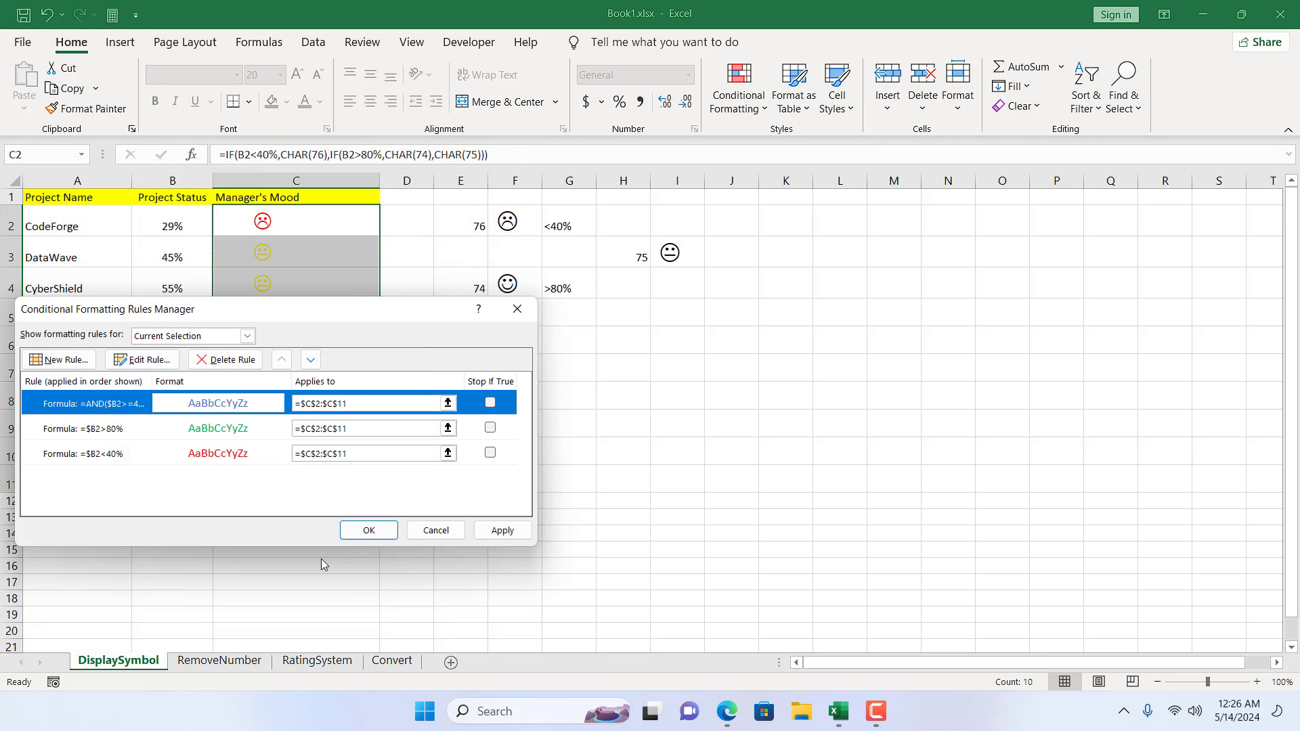
click(502, 530)
click(381, 531)
Enlarge the mood faces in C2:C11 to font size 28
click(548, 518)
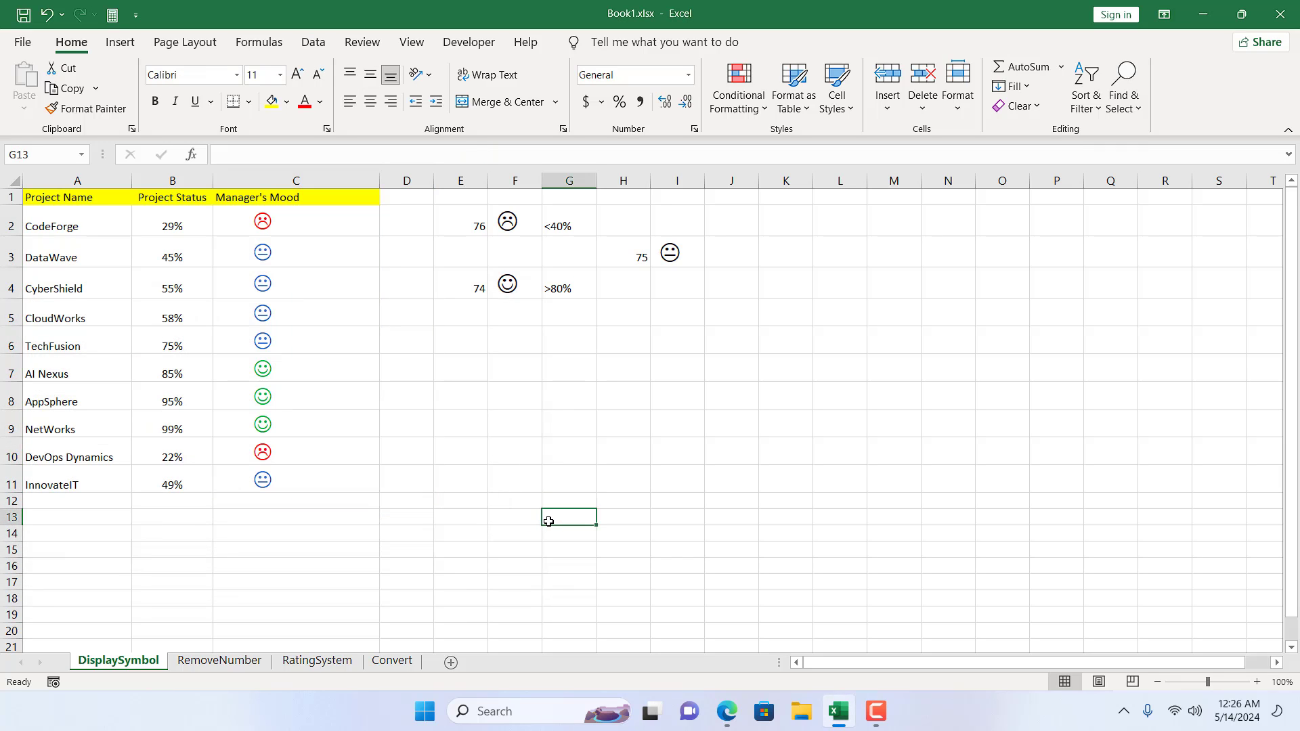
drag(262, 221, 263, 481)
click(280, 74)
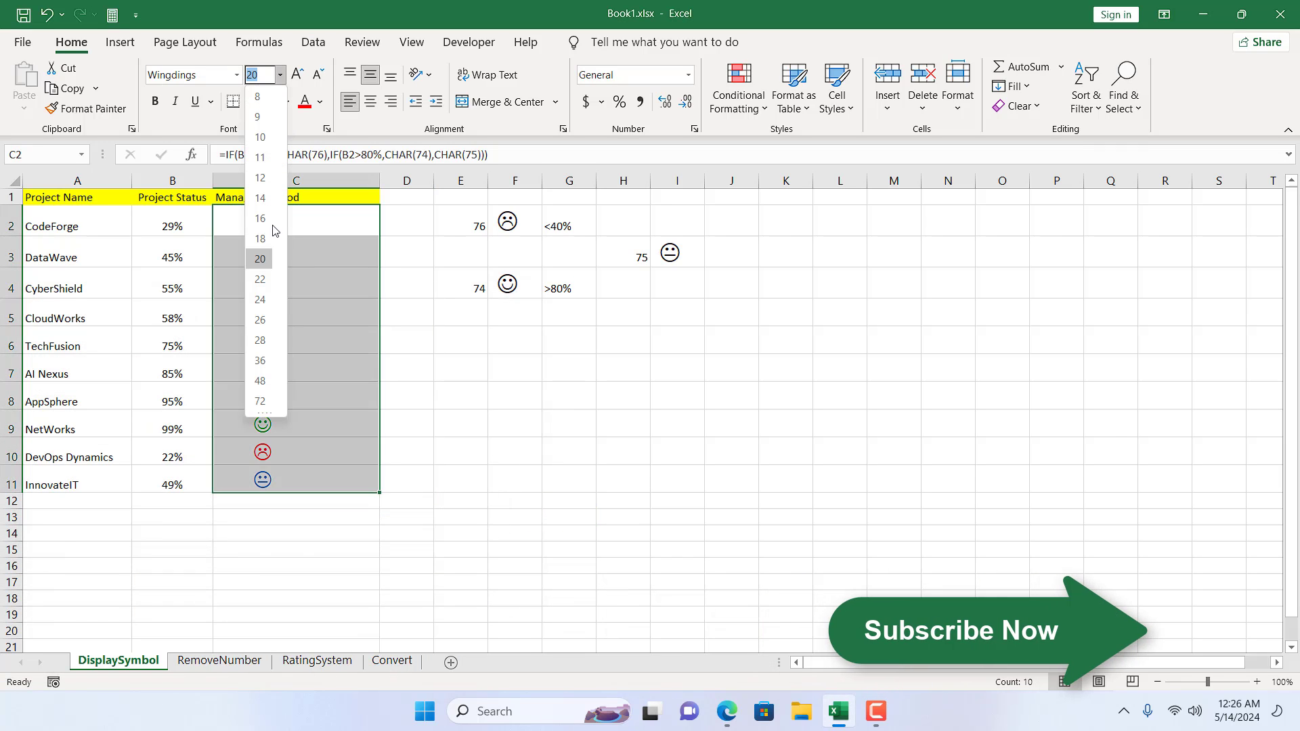
click(265, 339)
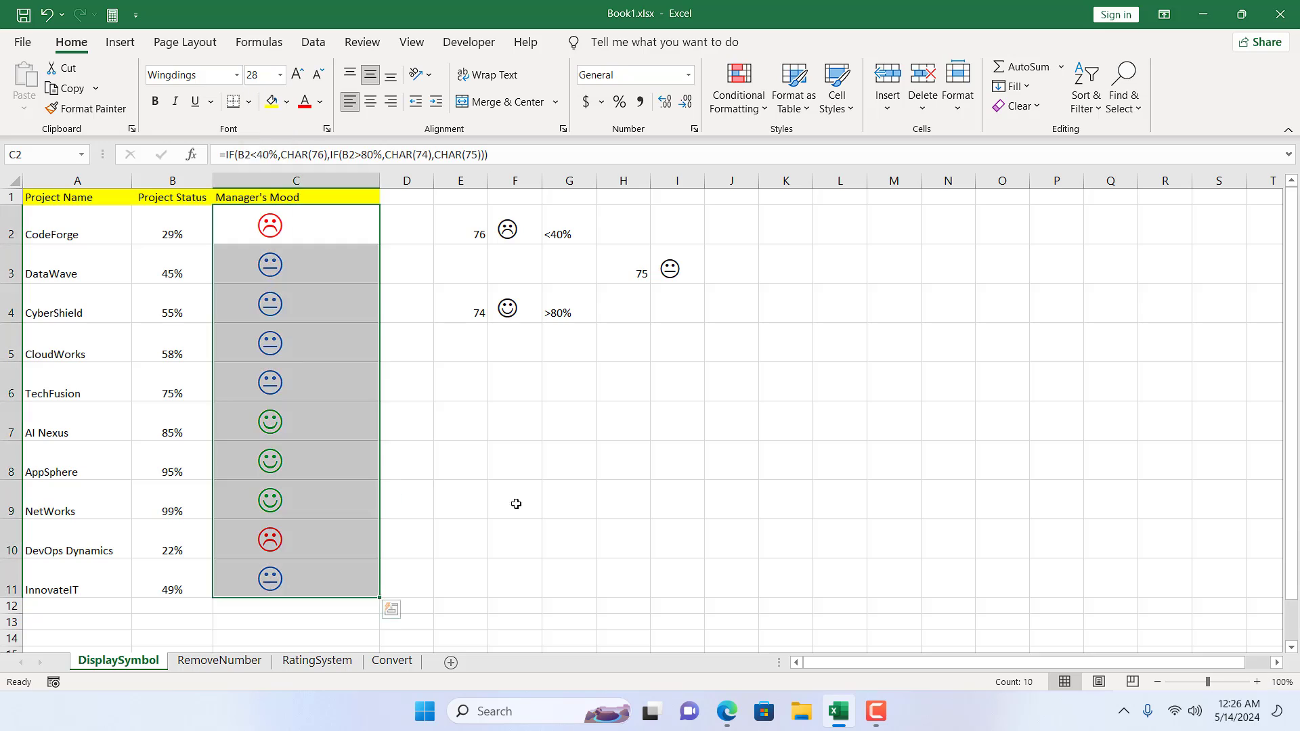
click(566, 536)
Clear the scratch symbols and threshold values to the right of the table
drag(477, 233, 740, 380)
key(Delete)
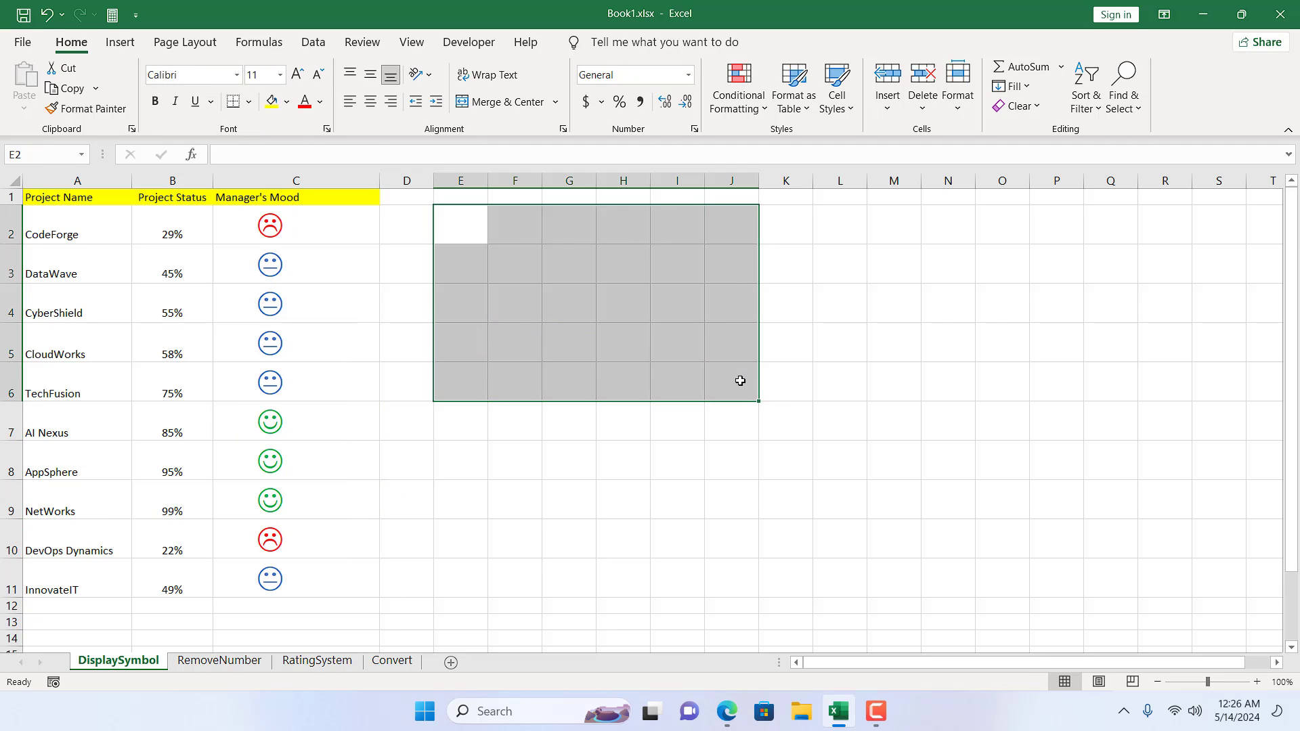
click(417, 276)
click(180, 246)
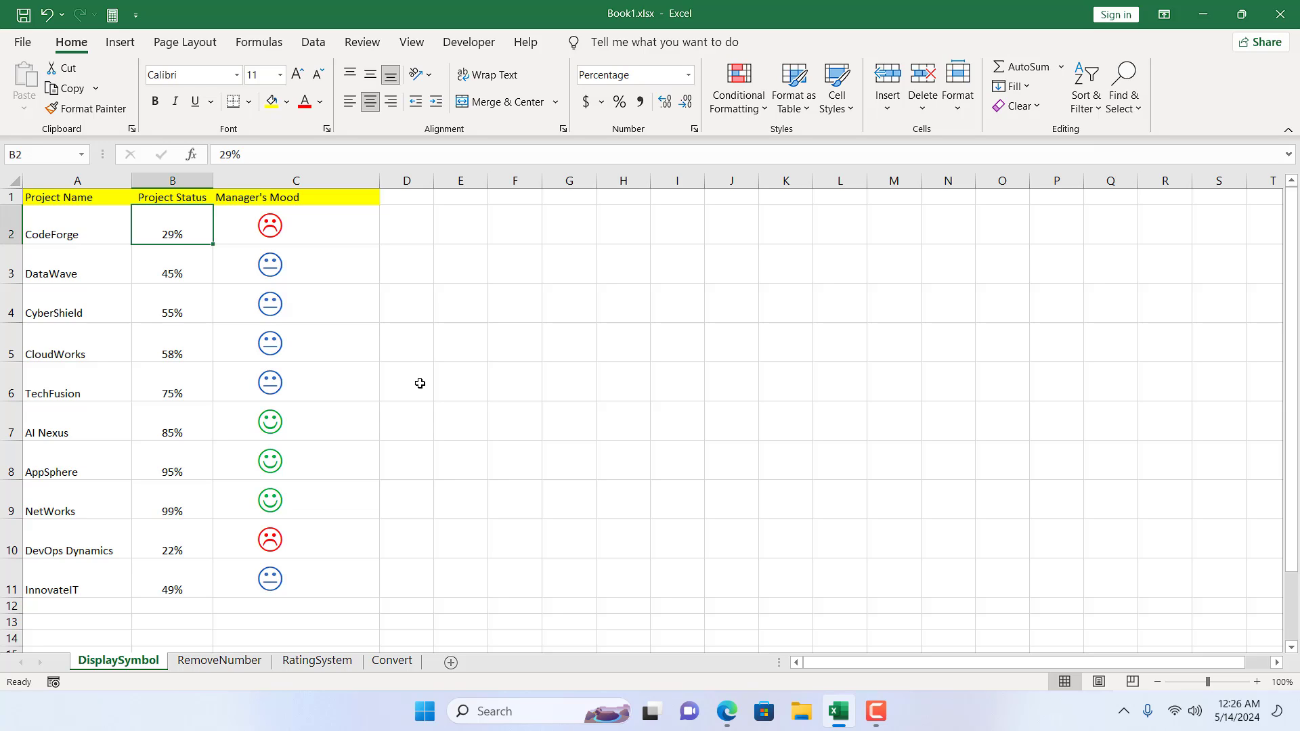
Set CodeForge's status to 86%, then CloudWorks's to 90% and finally 12%
text(86)
key(Return)
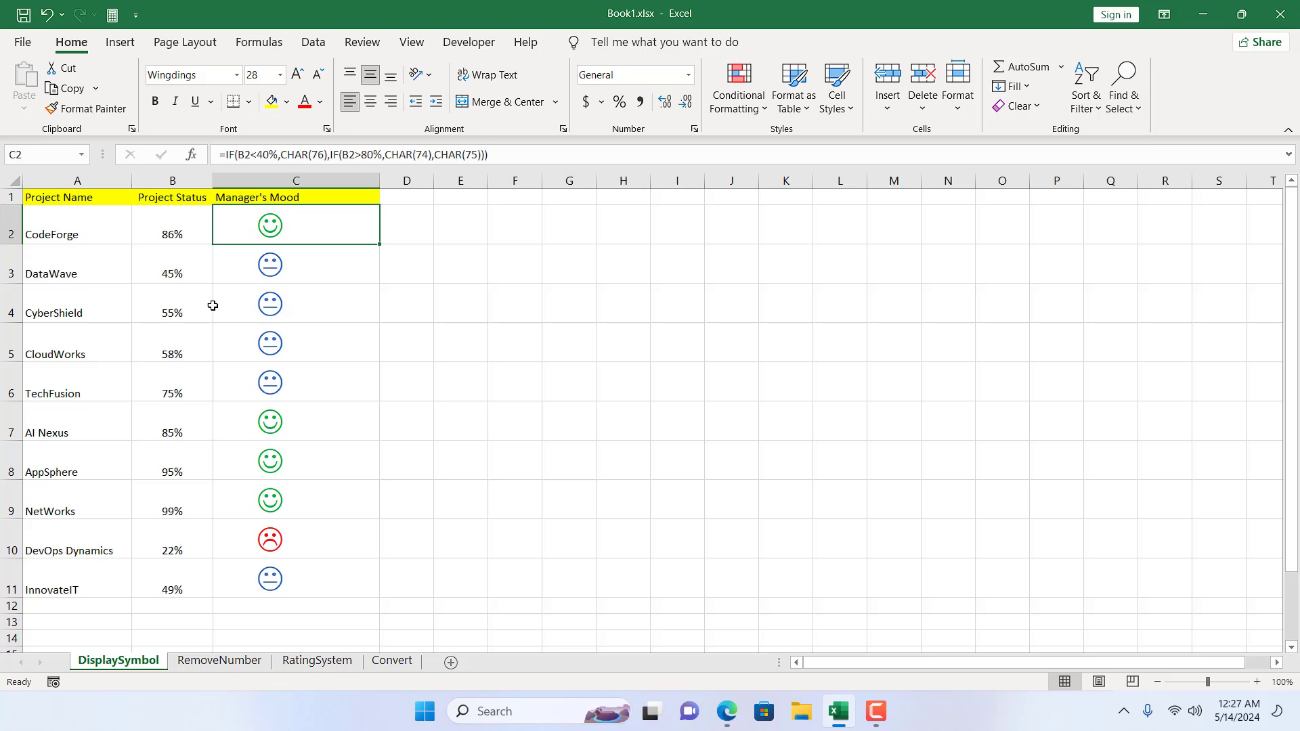
click(173, 354)
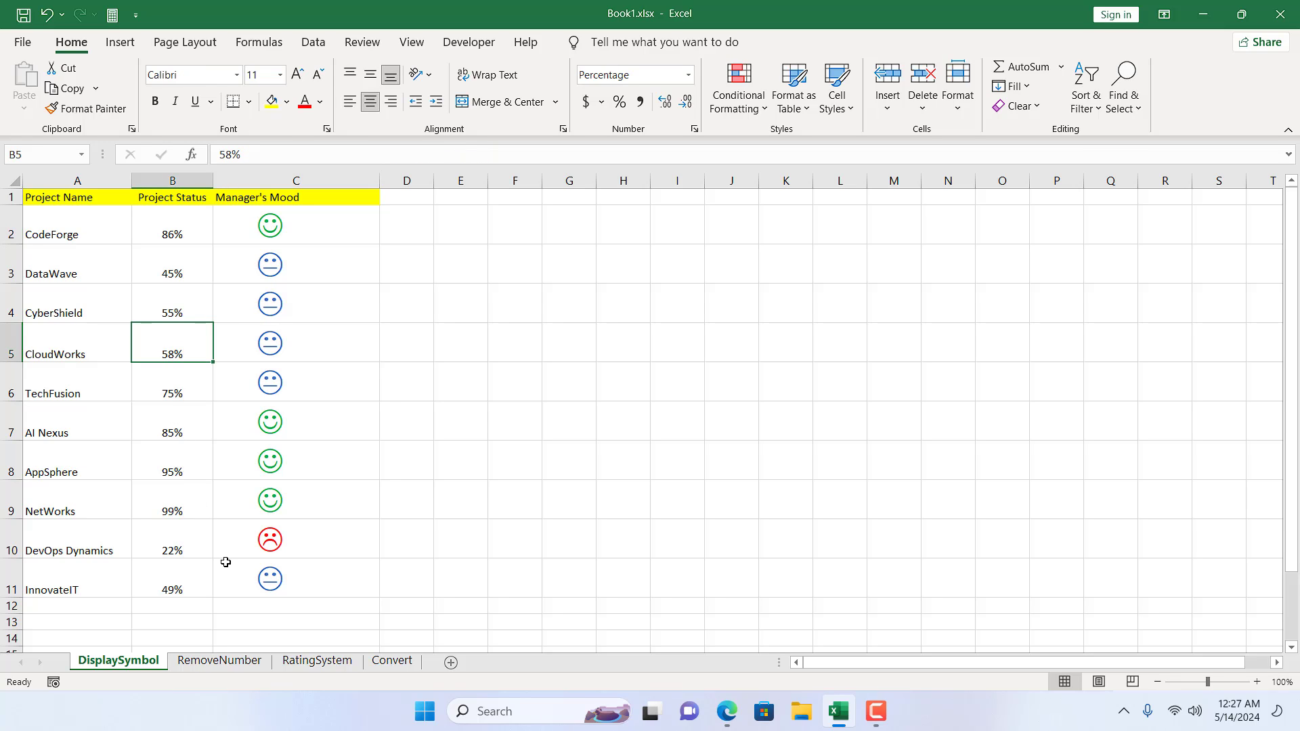
text(90)
click(683, 454)
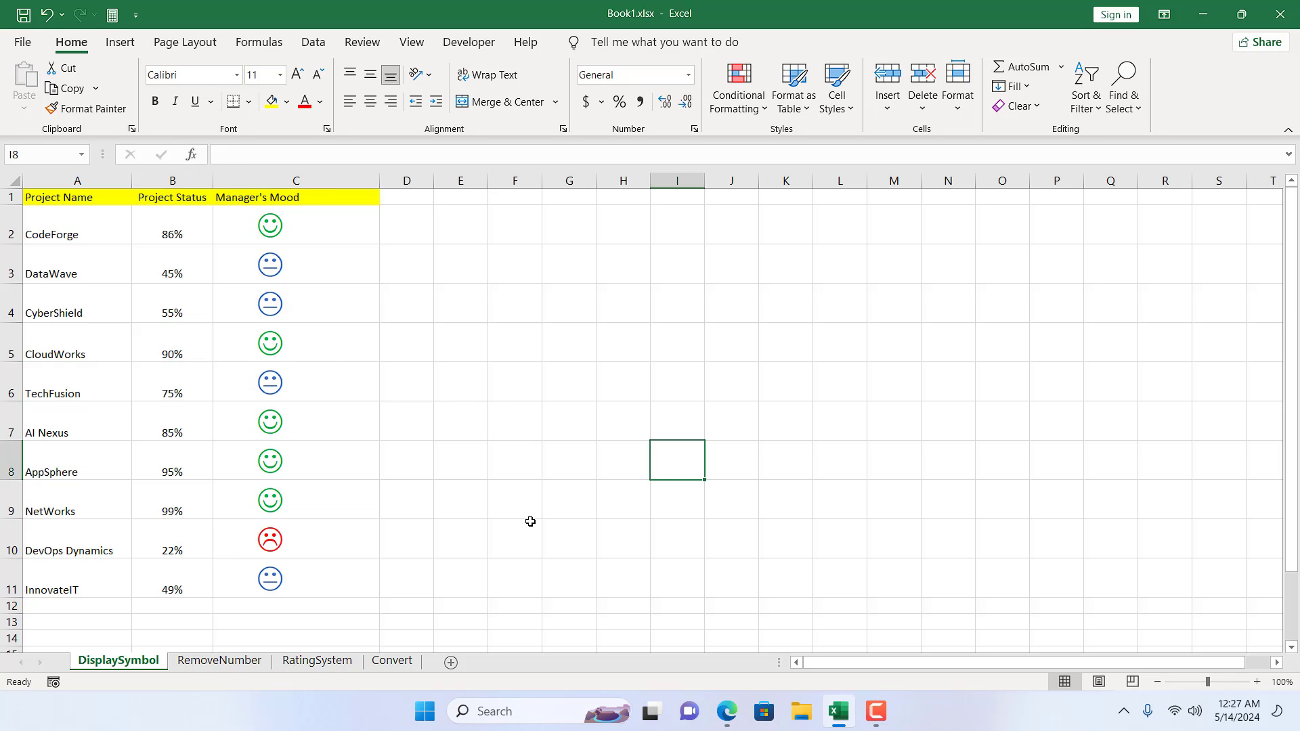
click(171, 348)
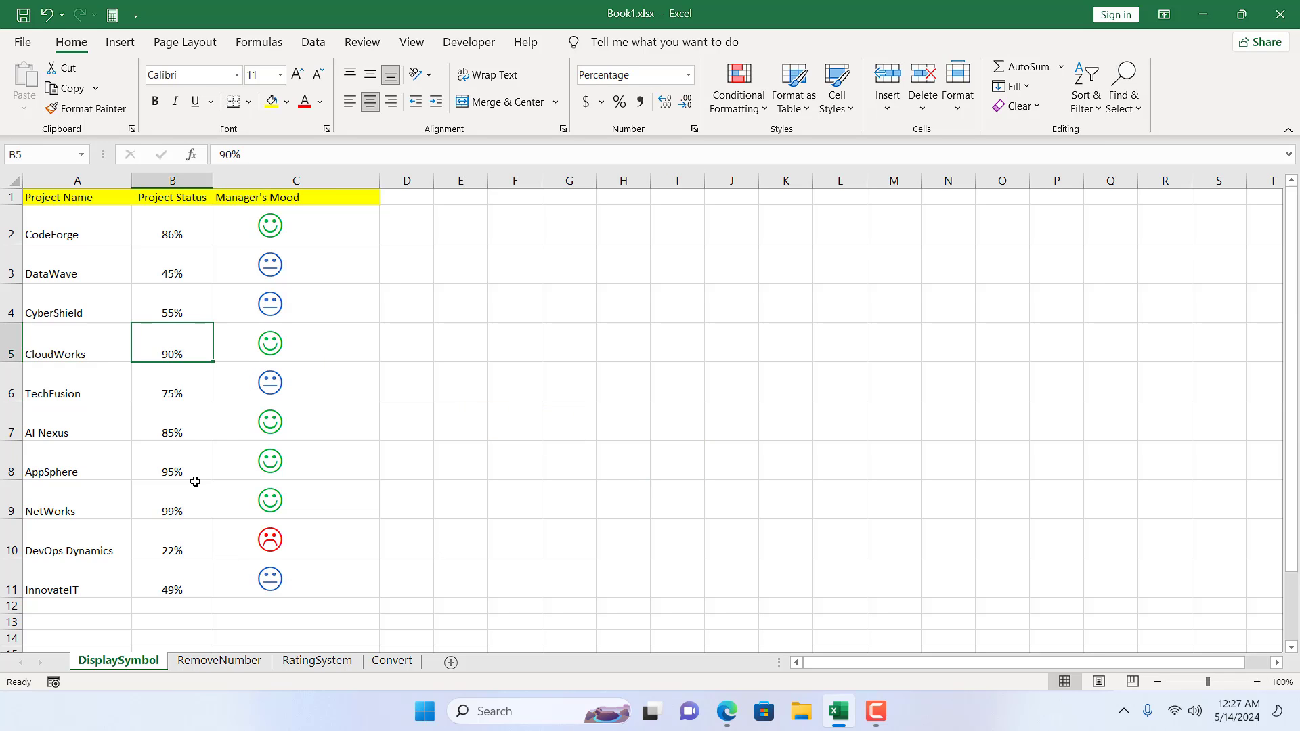
text(12)
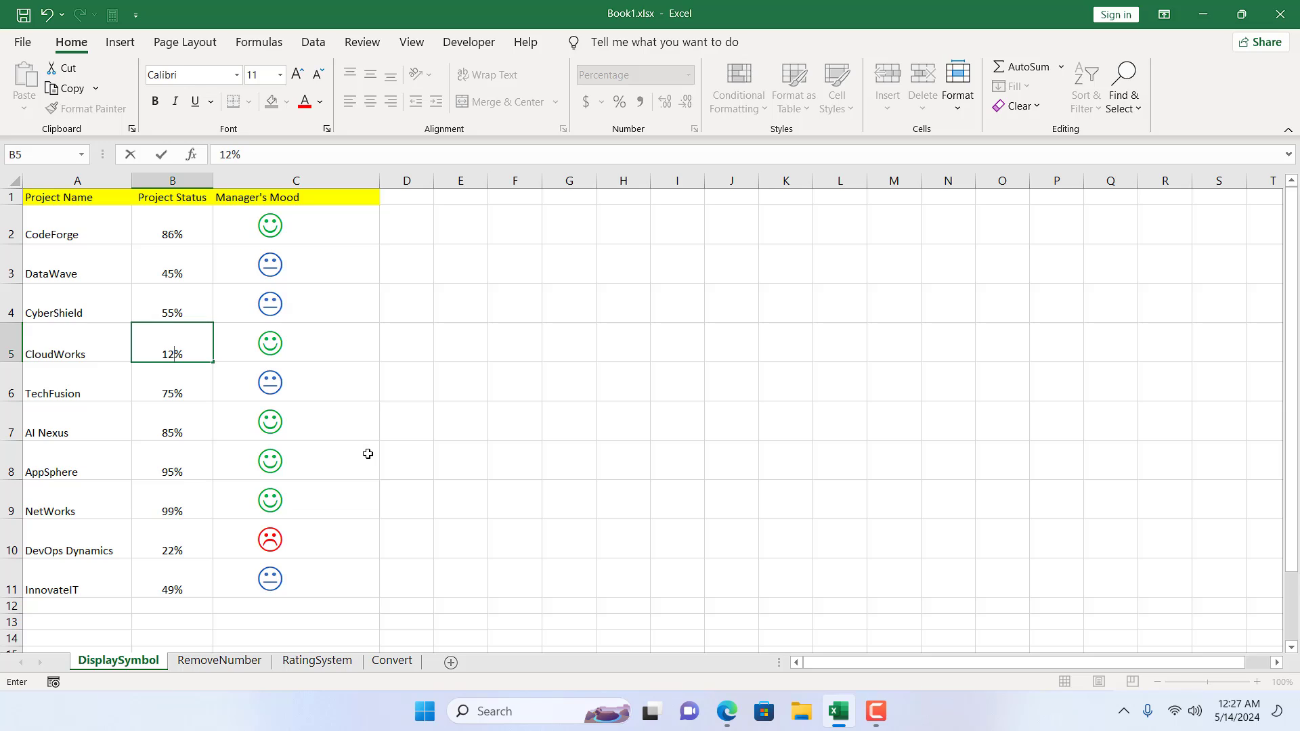
click(368, 454)
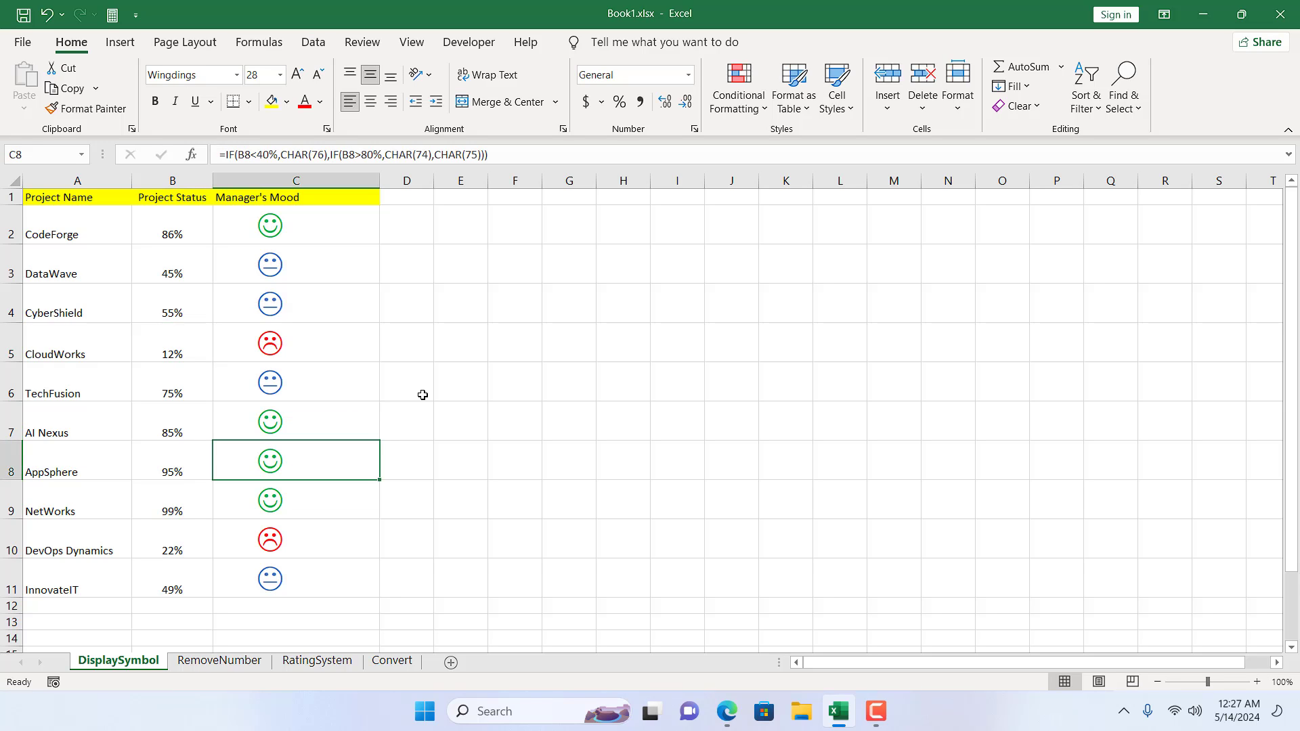